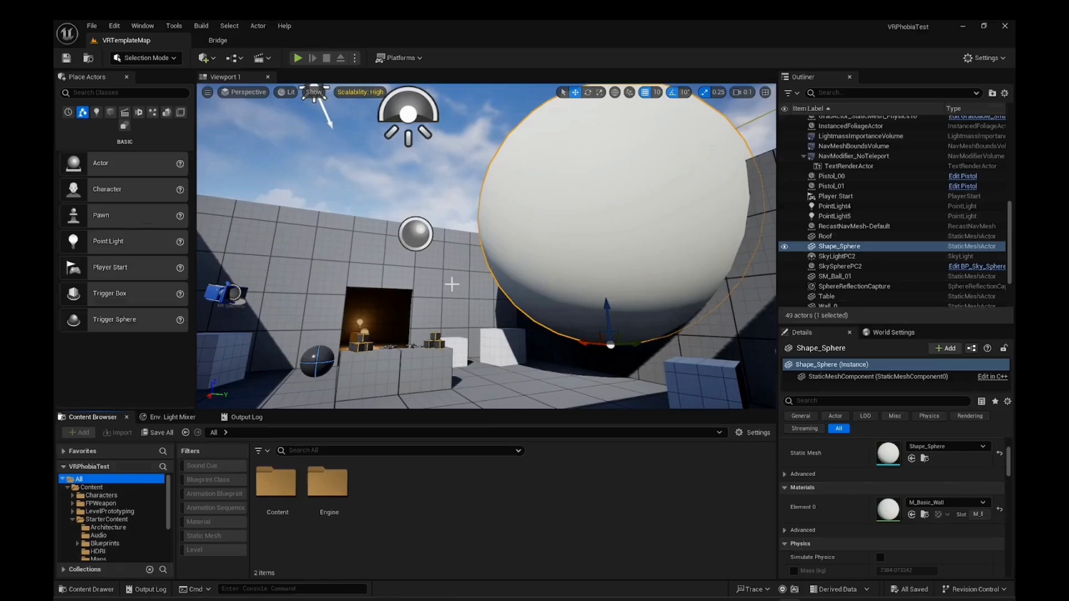
- Frame the selected sphere and look around the room up toward the ceiling light
{"action": "key", "text": "f"}
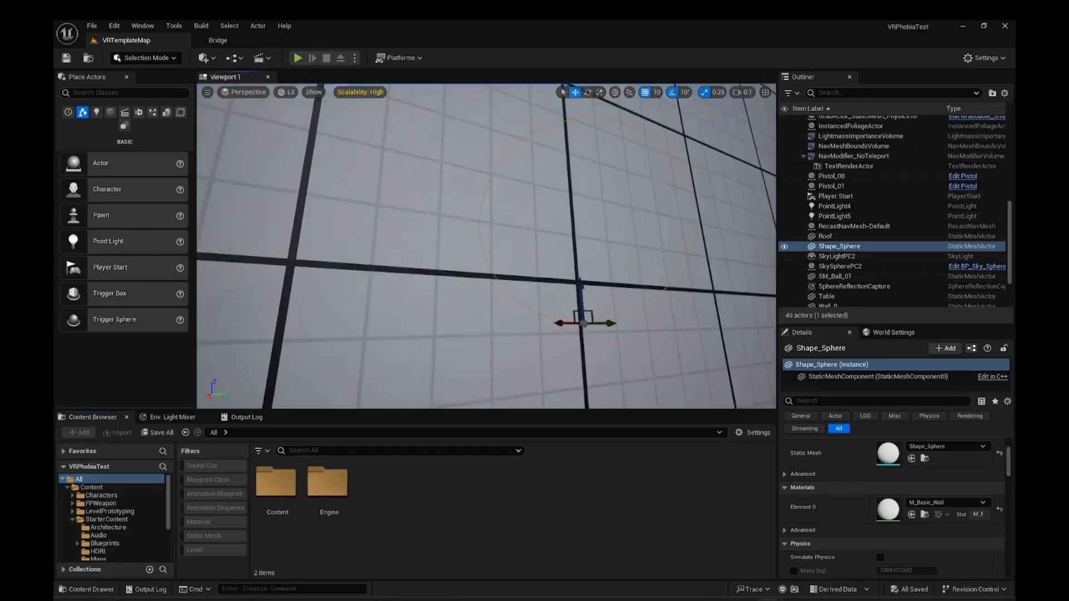
{"action": "scroll", "coordinate": [400, 296], "scroll_direction": "down", "scroll_amount": 5}
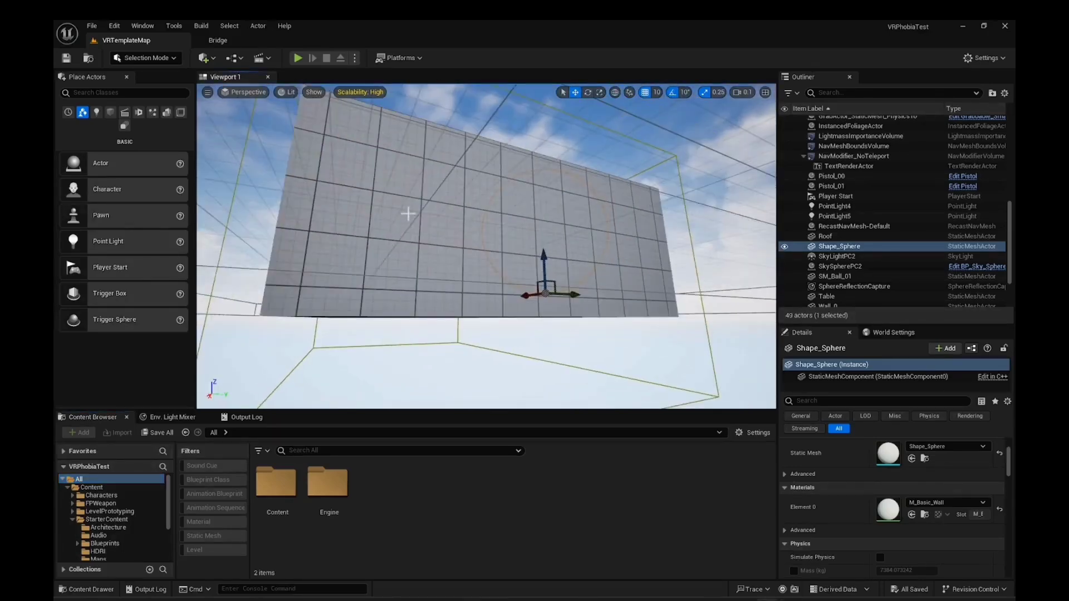
{"action": "scroll", "coordinate": [408, 209], "scroll_direction": "up", "scroll_amount": 6}
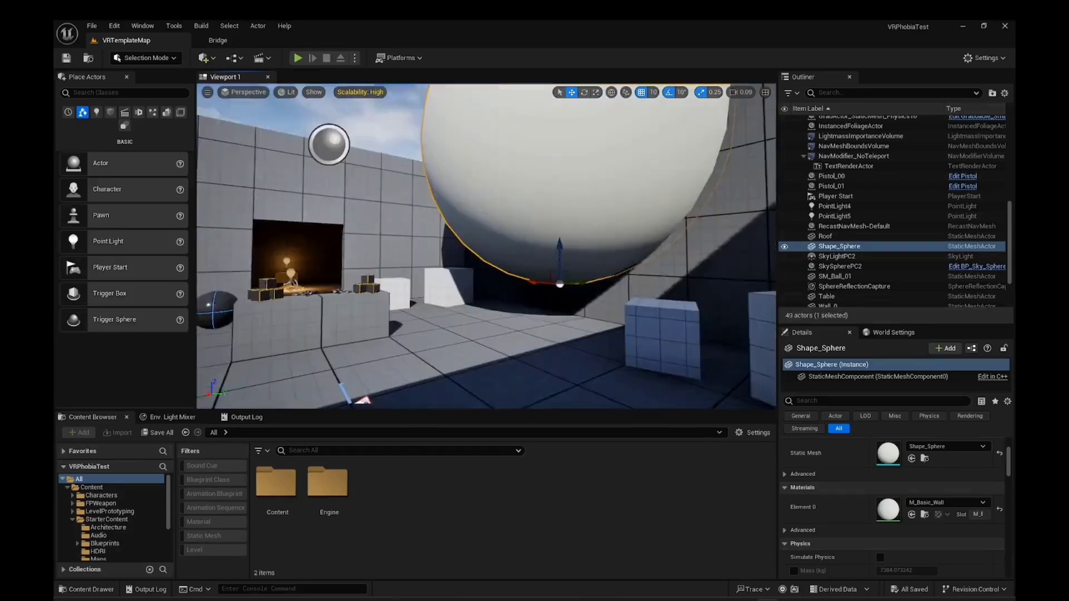
{"action": "scroll", "coordinate": [413, 206], "scroll_direction": "down", "scroll_amount": 4}
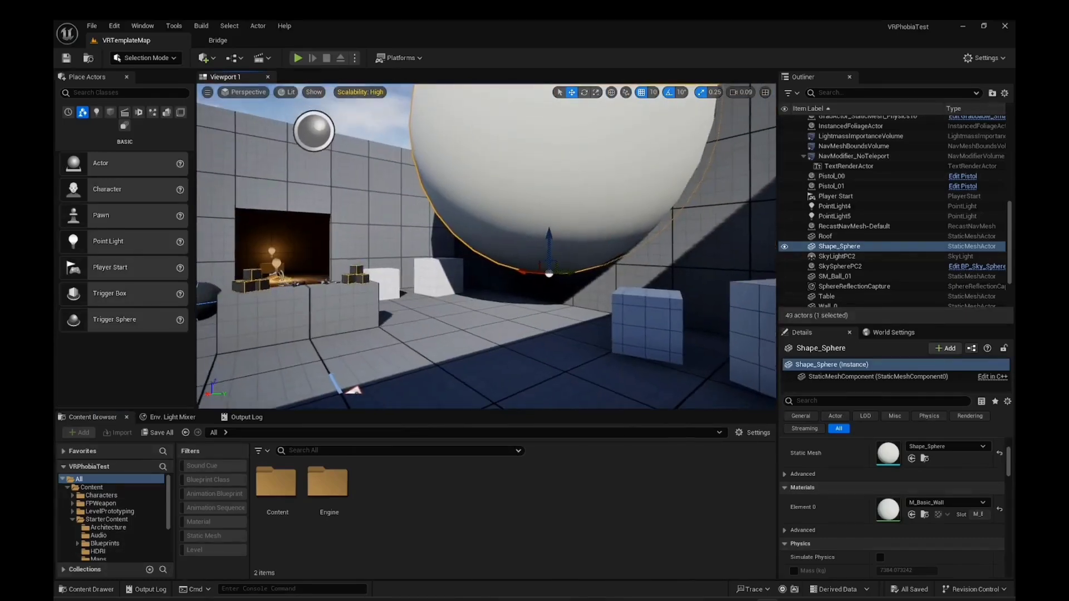
{"action": "mouse_move", "coordinate": [419, 210]}
{"action": "left_mouse_down"}
{"action": "mouse_move", "coordinate": [409, 201]}
{"action": "mouse_move", "coordinate": [419, 210]}
{"action": "left_mouse_up"}
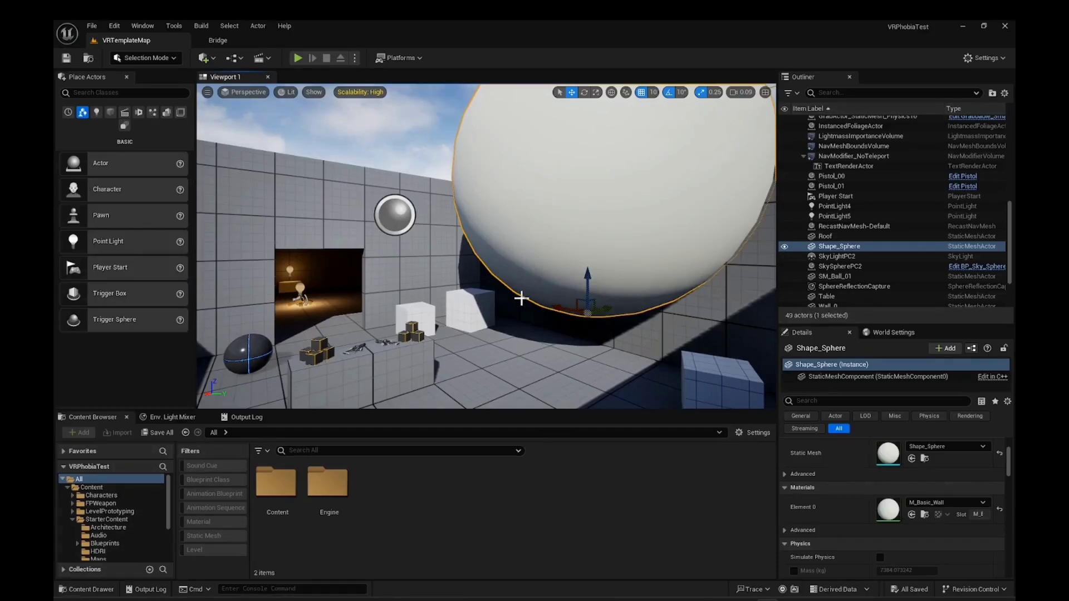
{"action": "left_click_drag", "start_coordinate": [484, 245], "coordinate": [498, 242]}
{"action": "right_click_drag", "start_coordinate": [498, 241], "coordinate": [498, 217]}
{"action": "right_click_drag", "start_coordinate": [527, 315], "coordinate": [497, 315]}
{"action": "mouse_move", "coordinate": [632, 178]}
{"action": "right_mouse_down"}
{"action": "mouse_move", "coordinate": [632, 164]}
{"action": "mouse_move", "coordinate": [629, 179]}
{"action": "right_mouse_up"}
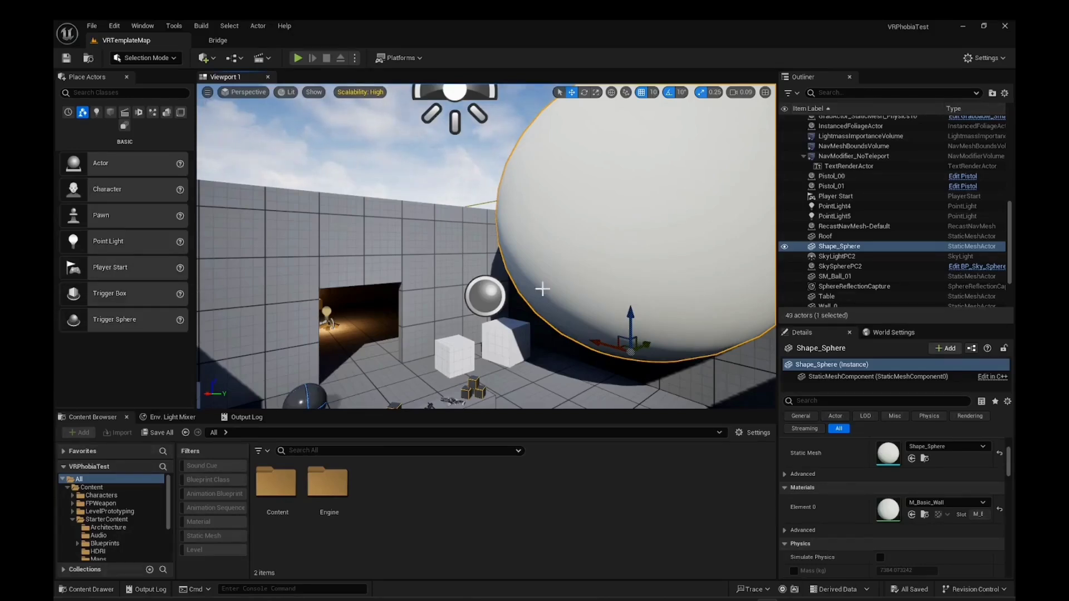
{"action": "scroll", "coordinate": [567, 315], "scroll_direction": "down", "scroll_amount": 4}
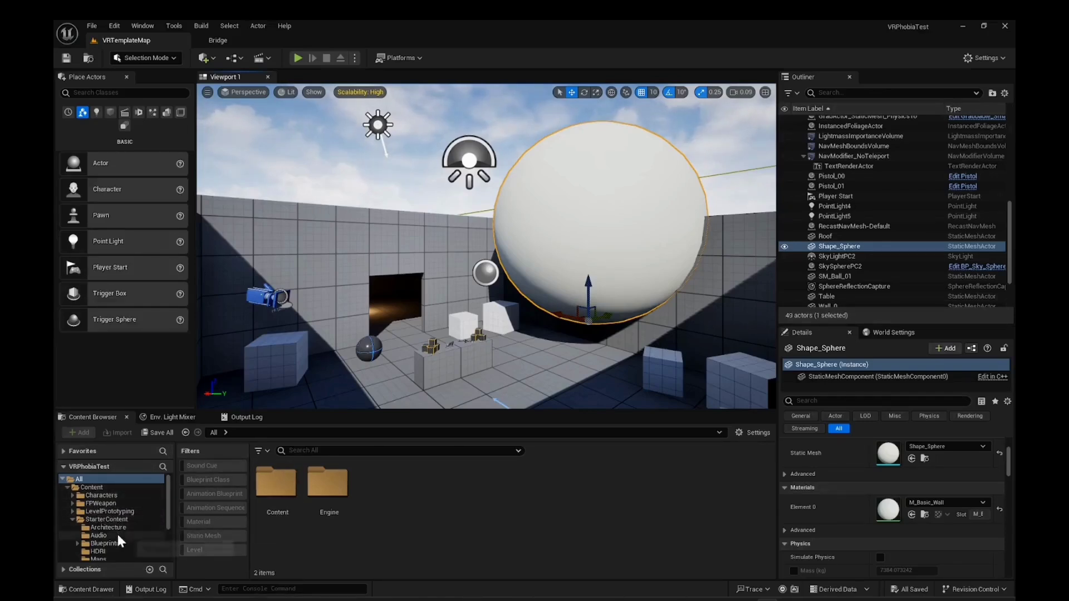
- Open StarterContent > Materials in a taller Content Browser with large thumbnails
{"action": "left_click", "coordinate": [111, 521]}
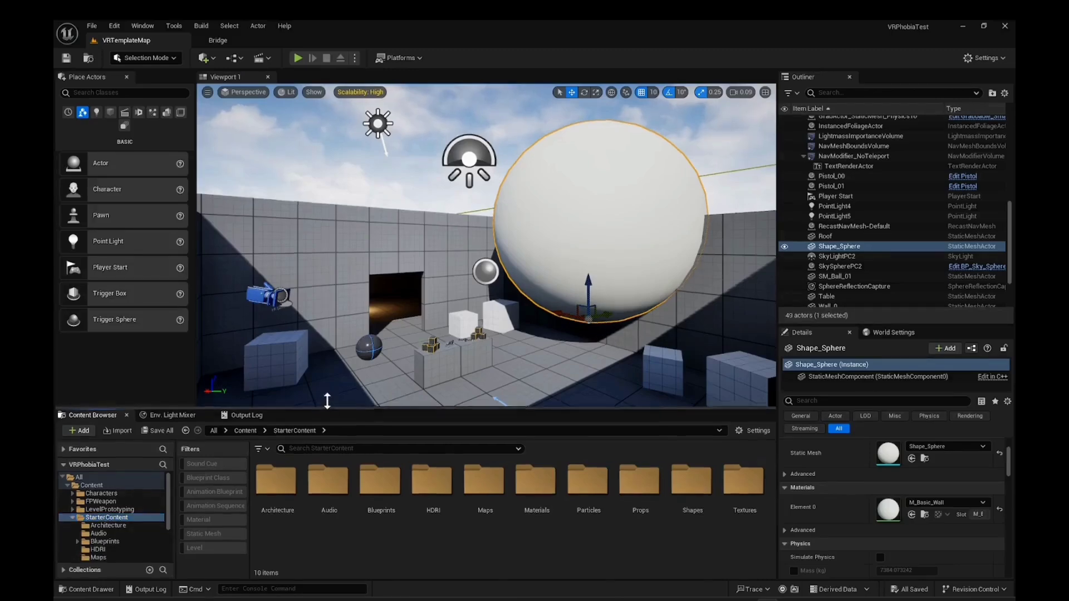
{"action": "left_click_drag", "start_coordinate": [327, 411], "coordinate": [340, 292]}
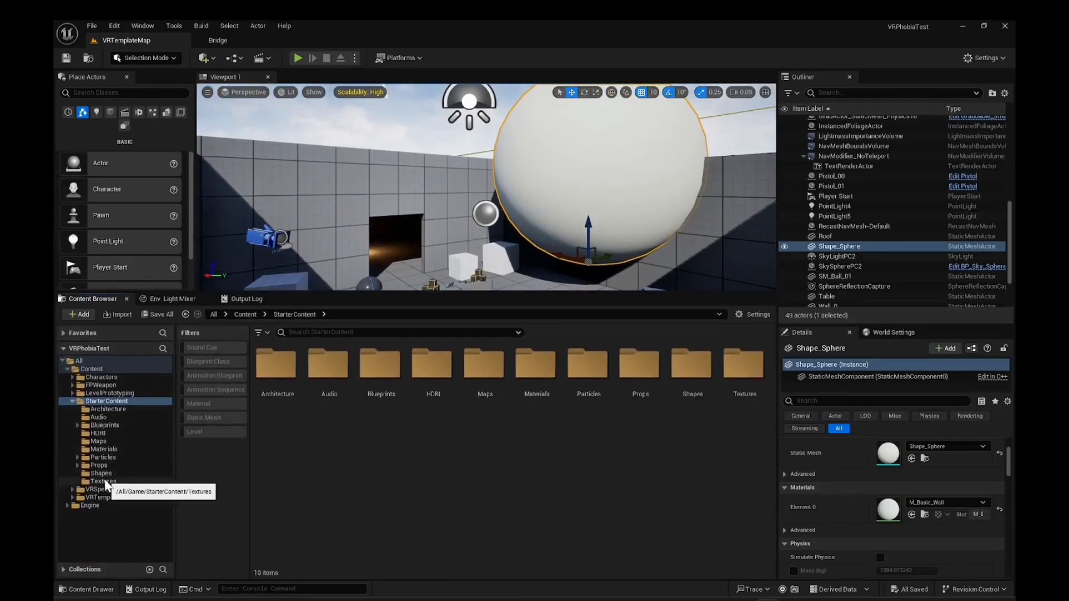
{"action": "left_click", "coordinate": [105, 449]}
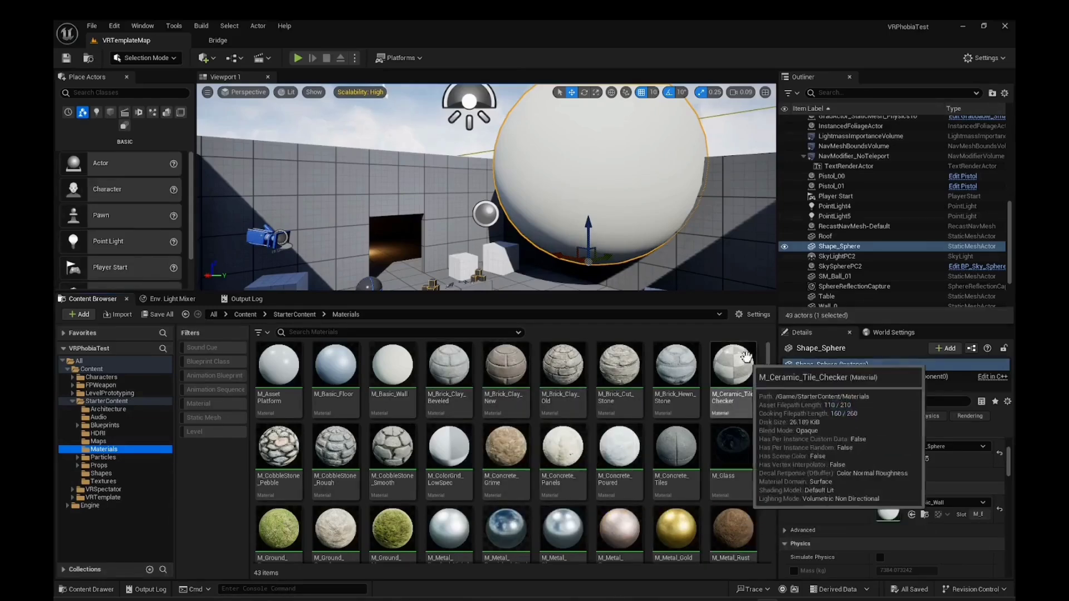
{"action": "left_click", "coordinate": [741, 315]}
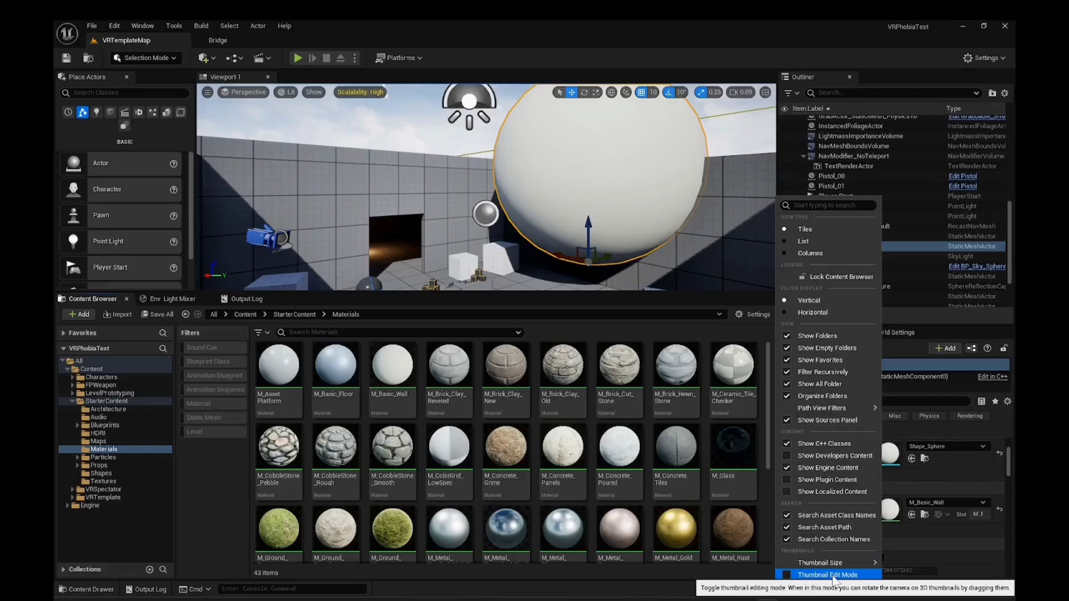
{"action": "mouse_move", "coordinate": [826, 563]}
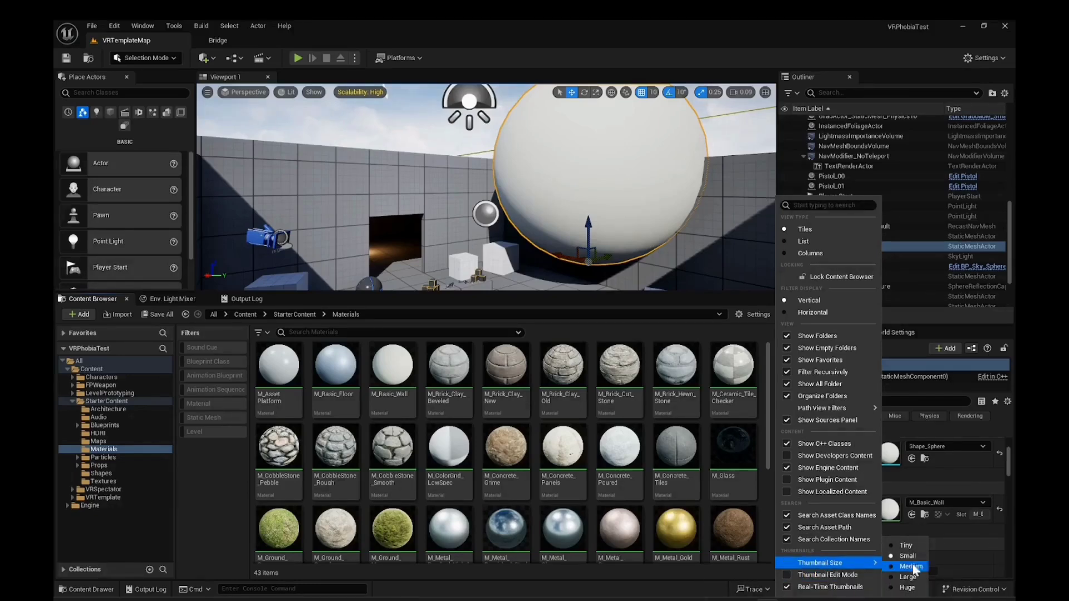
{"action": "left_click", "coordinate": [922, 575]}
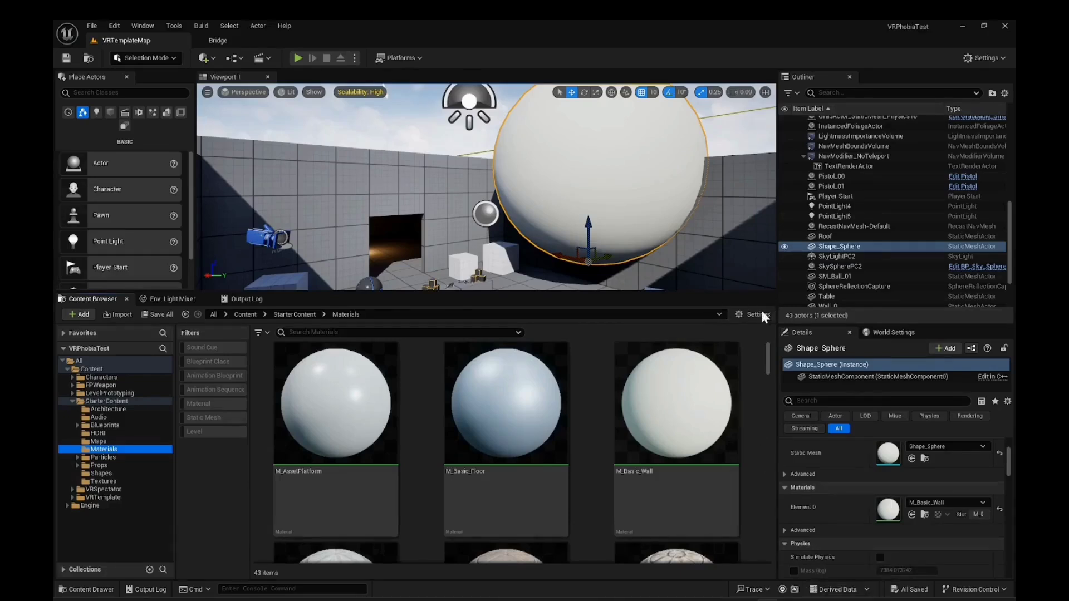
{"action": "scroll", "coordinate": [704, 382], "scroll_direction": "down", "scroll_amount": 3}
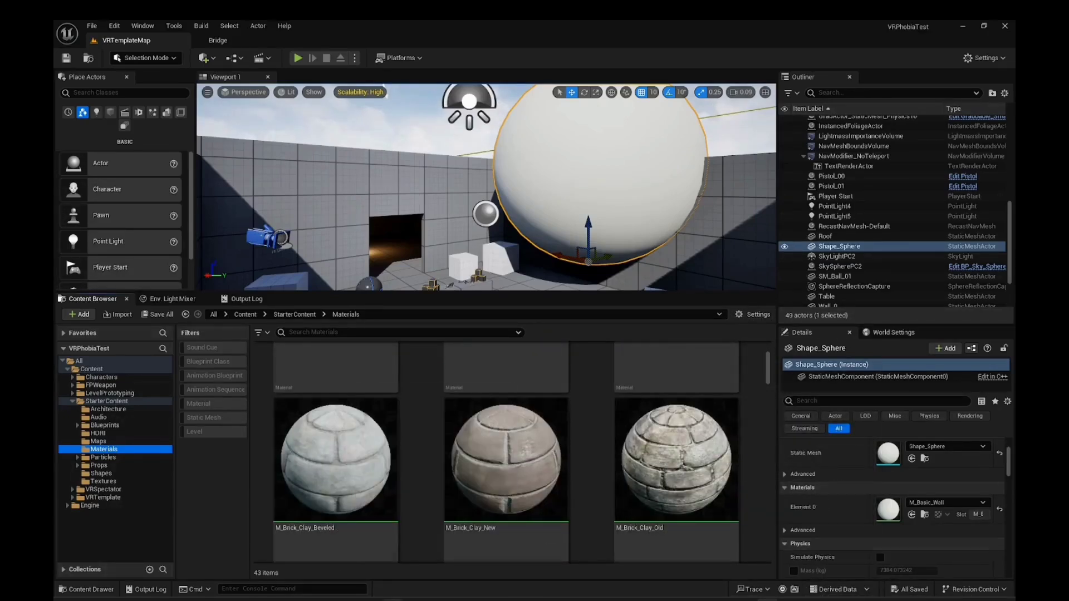
- Switch to a smaller thumbnail size and scroll through the 43 materials
{"action": "left_click", "coordinate": [759, 313]}
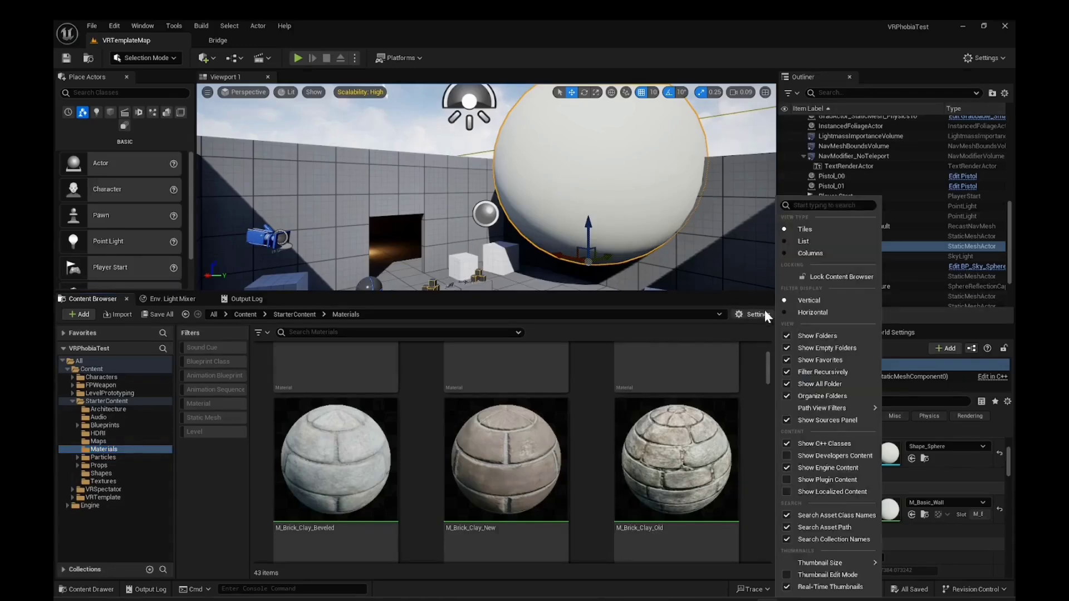
{"action": "mouse_move", "coordinate": [817, 412]}
{"action": "mouse_move", "coordinate": [858, 563]}
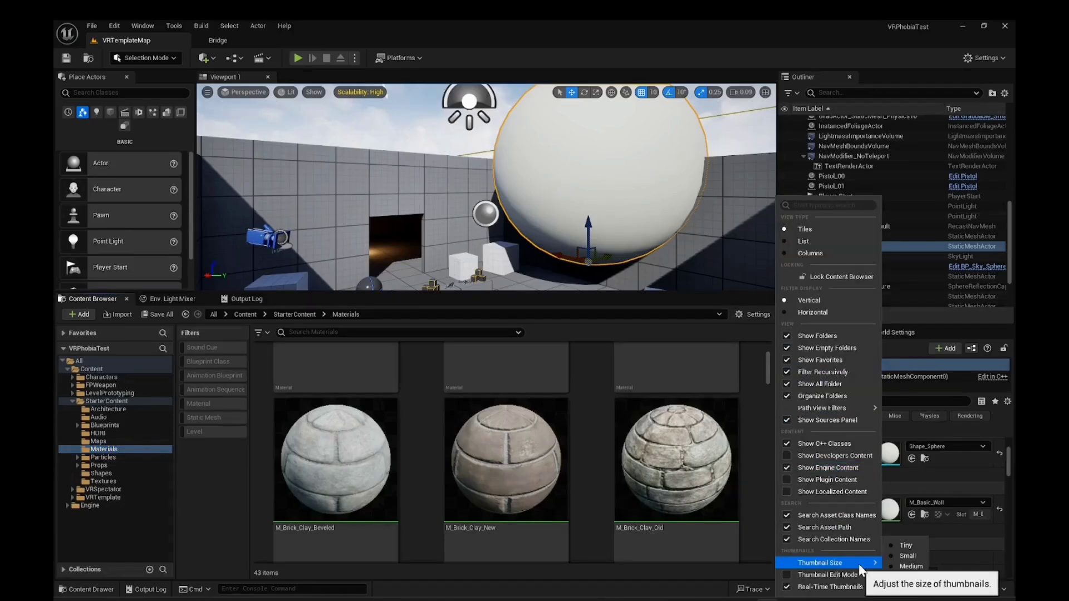
{"action": "left_click", "coordinate": [920, 563]}
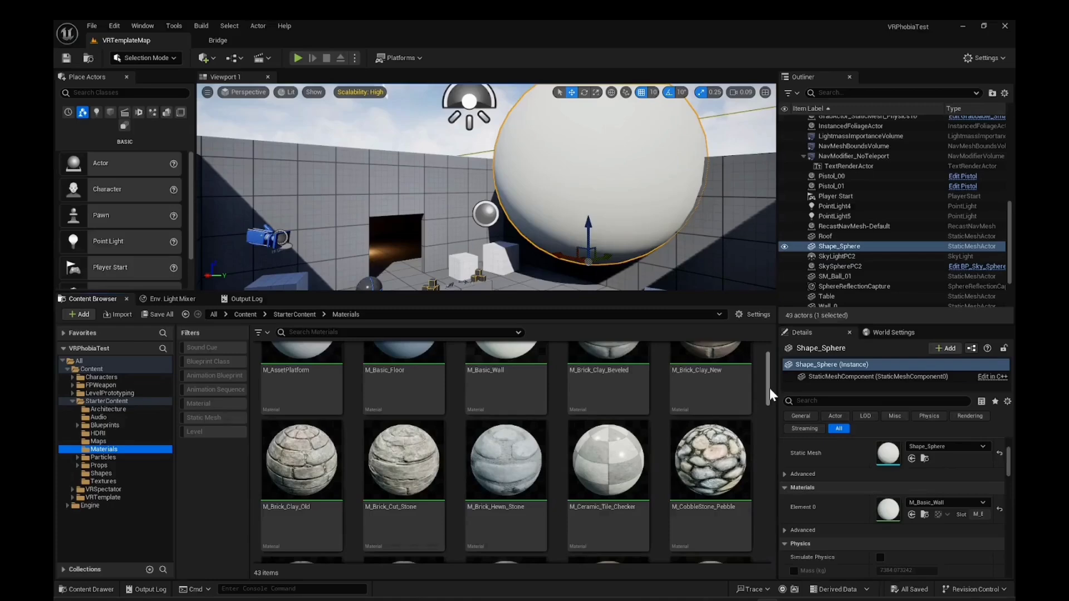
{"action": "left_click_drag", "start_coordinate": [770, 389], "coordinate": [770, 354]}
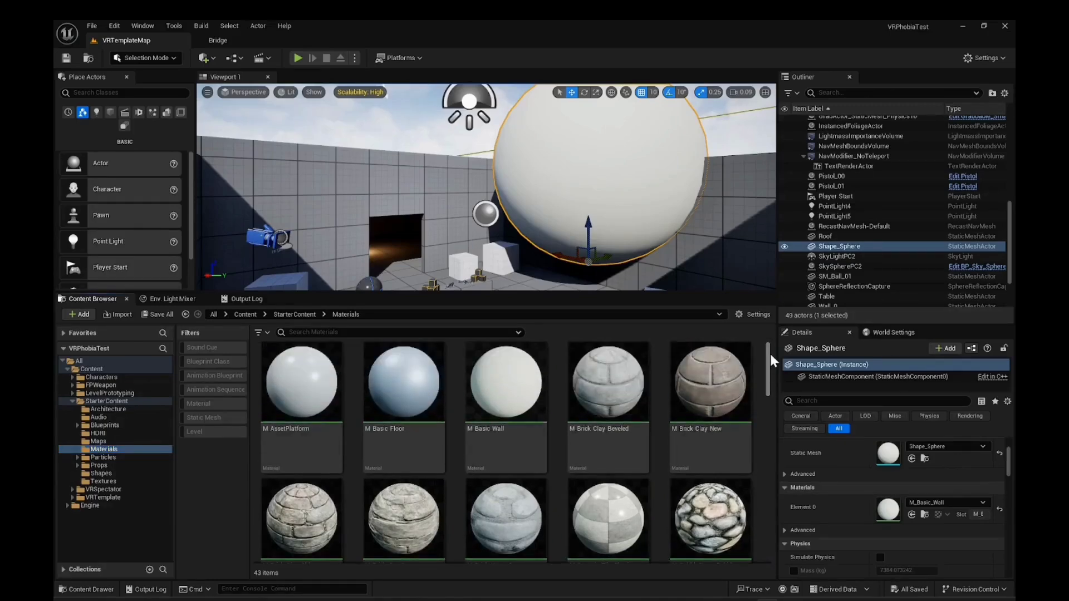
{"action": "scroll", "coordinate": [770, 352], "scroll_direction": "down", "scroll_amount": 4}
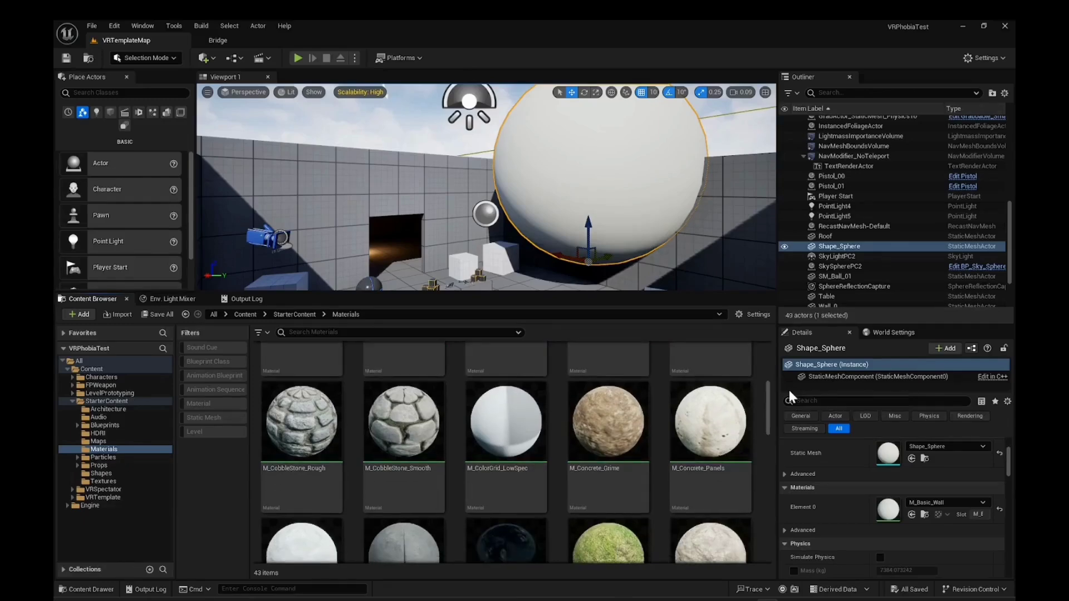
{"action": "left_click_drag", "start_coordinate": [767, 393], "coordinate": [780, 435]}
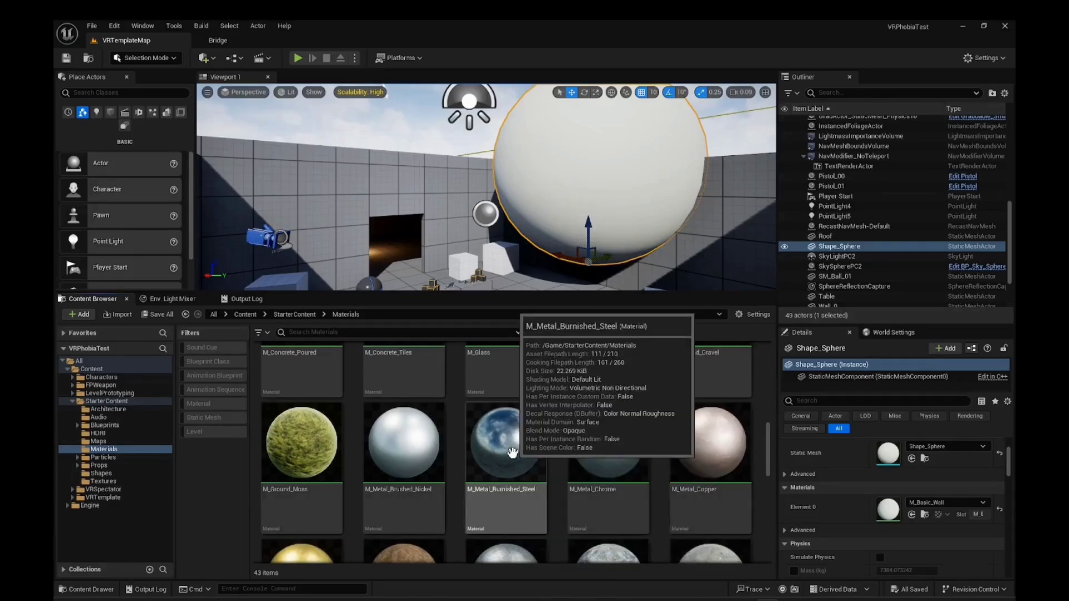
- Drop M_Metal_Burnished_Steel onto the sphere and turn the view to centre it
{"action": "left_click_drag", "start_coordinate": [573, 294], "coordinate": [573, 384]}
{"action": "left_click_drag", "start_coordinate": [535, 518], "coordinate": [584, 196]}
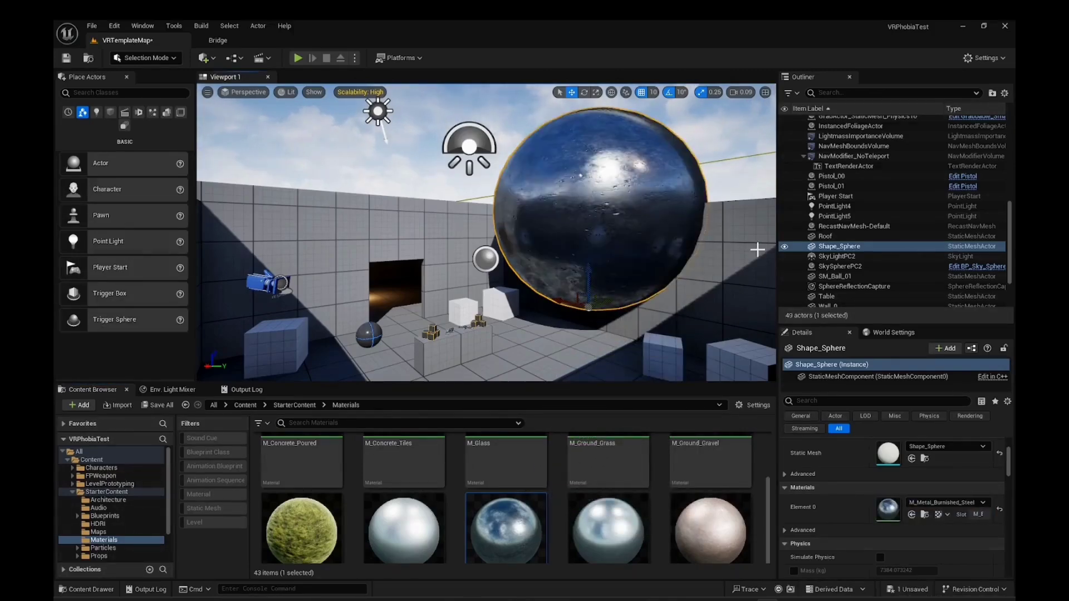
{"action": "scroll", "coordinate": [598, 238], "scroll_direction": "up", "scroll_amount": 2}
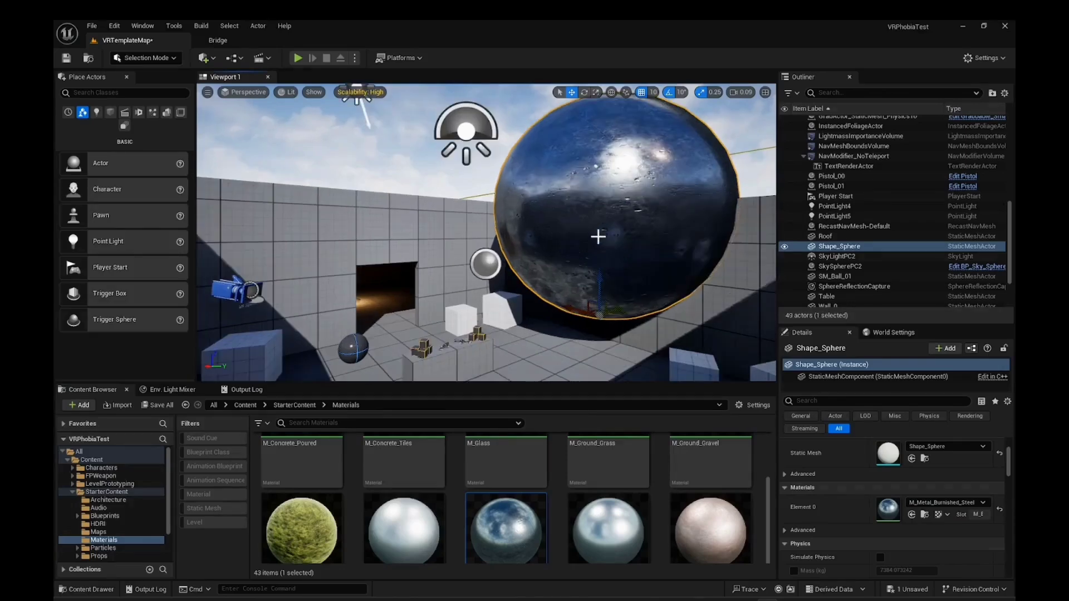
{"action": "right_click_drag", "start_coordinate": [484, 241], "coordinate": [426, 248]}
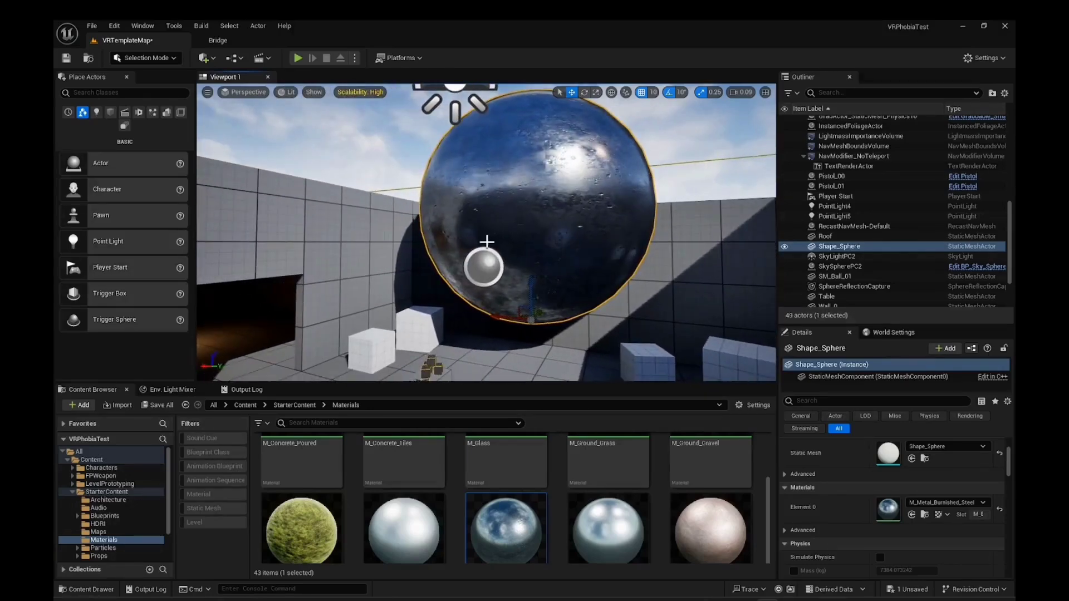
{"action": "right_click_drag", "start_coordinate": [674, 326], "coordinate": [612, 328]}
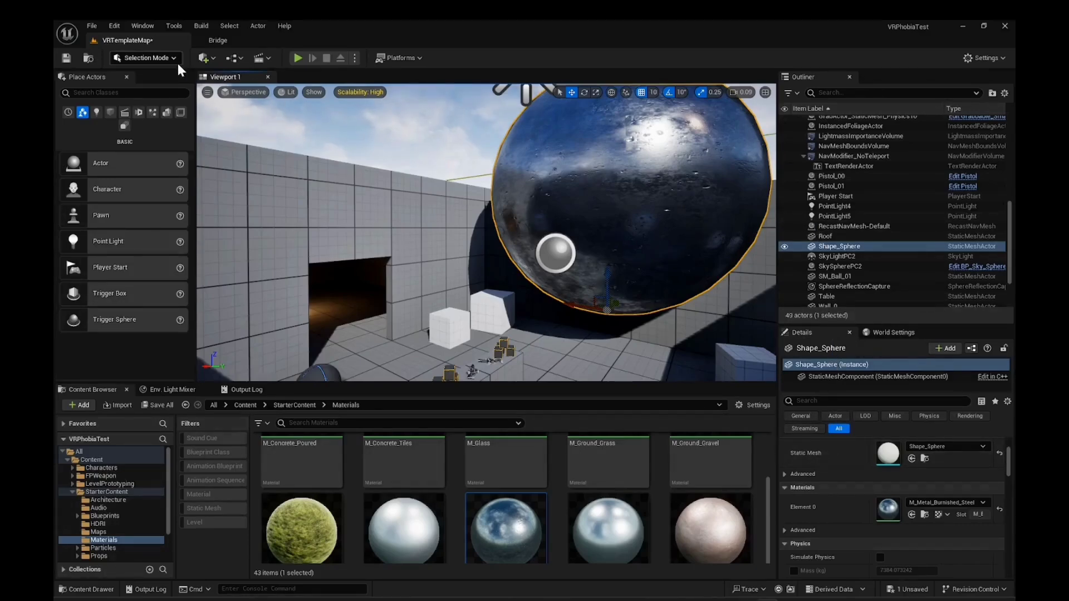
{"action": "left_click", "coordinate": [144, 26]}
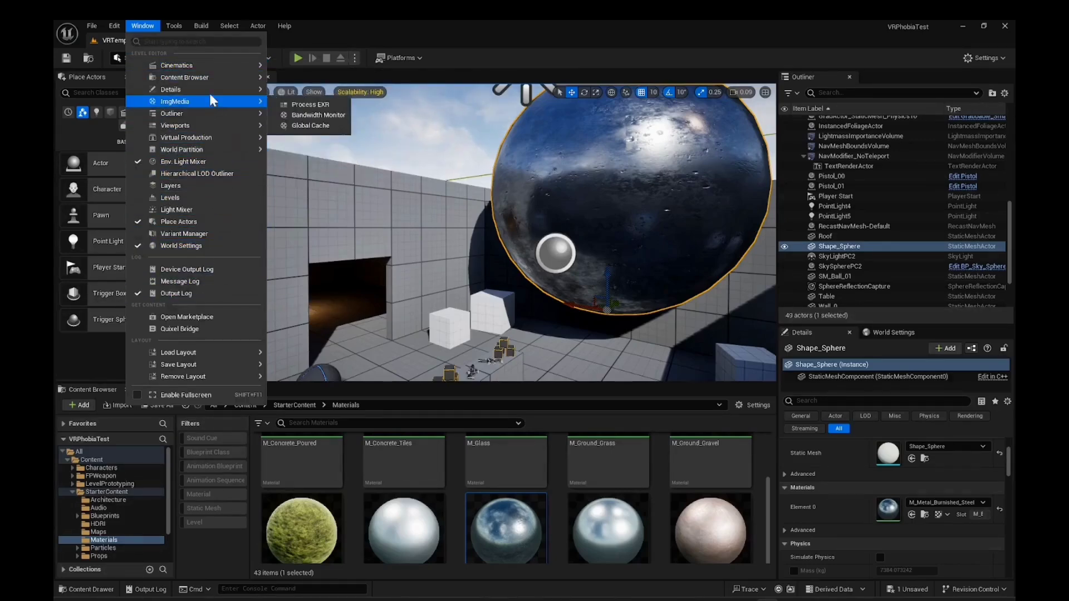
{"action": "mouse_move", "coordinate": [202, 69]}
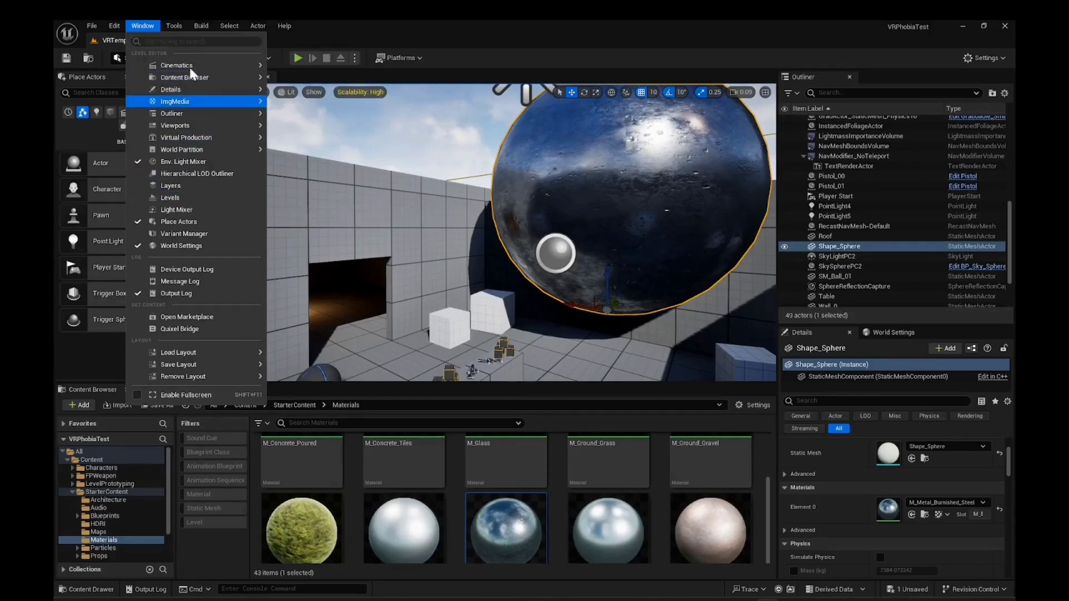
{"action": "left_click", "coordinate": [480, 24]}
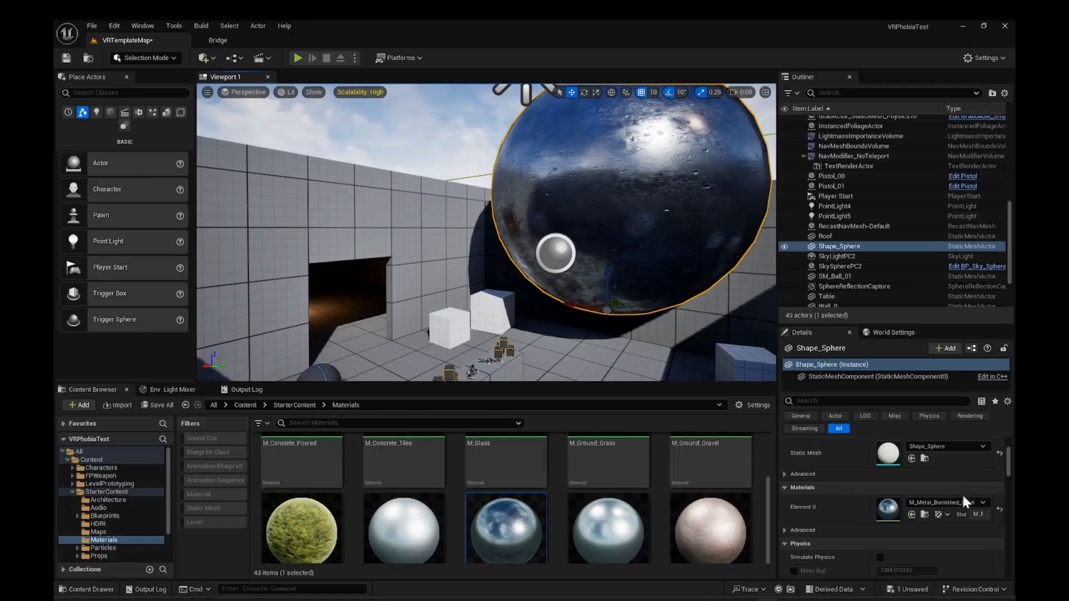
- Browse the sphere's Element 0 material list, then close it, keeping M_Metal_Burnished_Steel
{"action": "scroll", "coordinate": [823, 443], "scroll_direction": "up", "scroll_amount": 3}
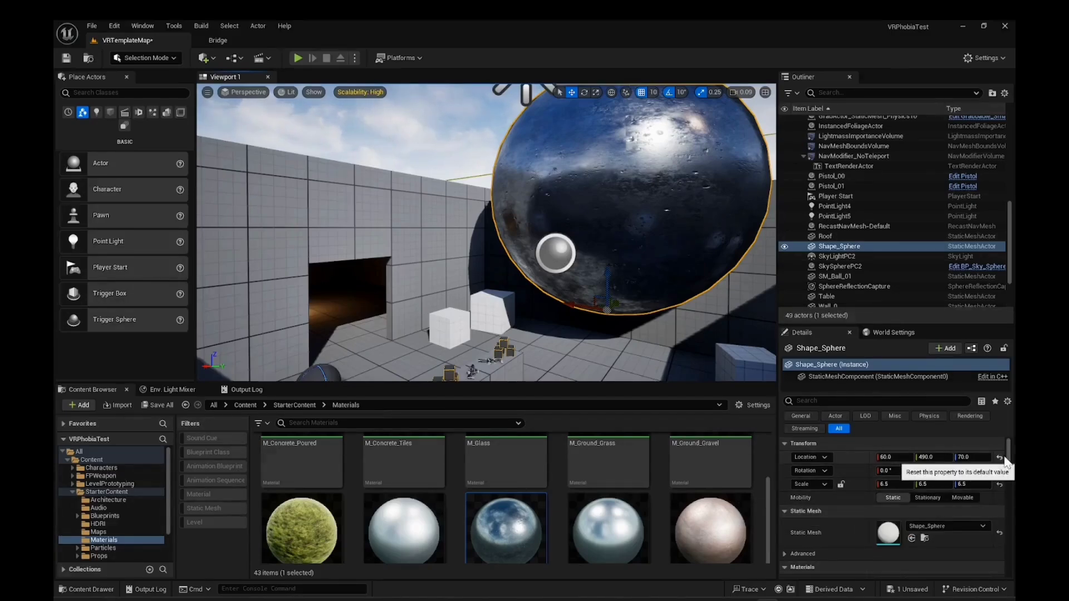
{"action": "scroll", "coordinate": [1007, 458], "scroll_direction": "down", "scroll_amount": 2}
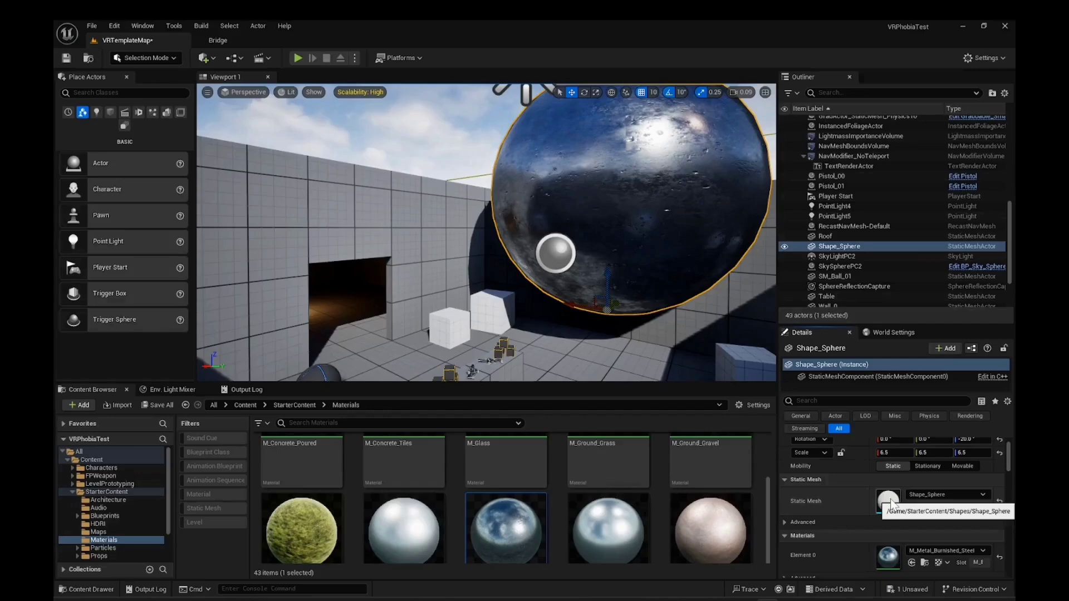
{"action": "left_click_drag", "start_coordinate": [1006, 456], "coordinate": [1011, 467]}
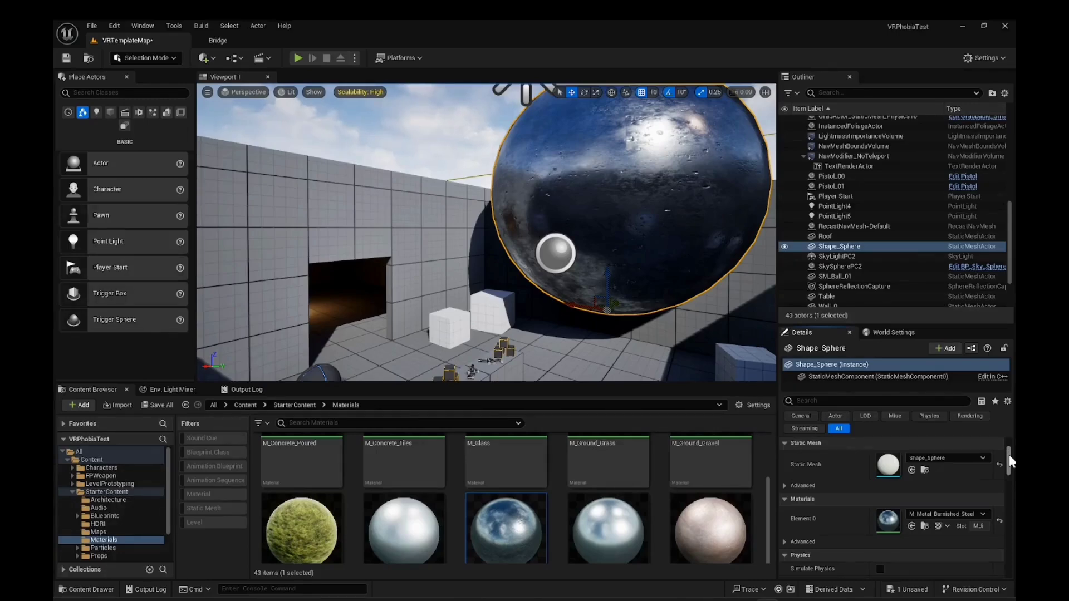
{"action": "left_click_drag", "start_coordinate": [1008, 457], "coordinate": [1011, 462]}
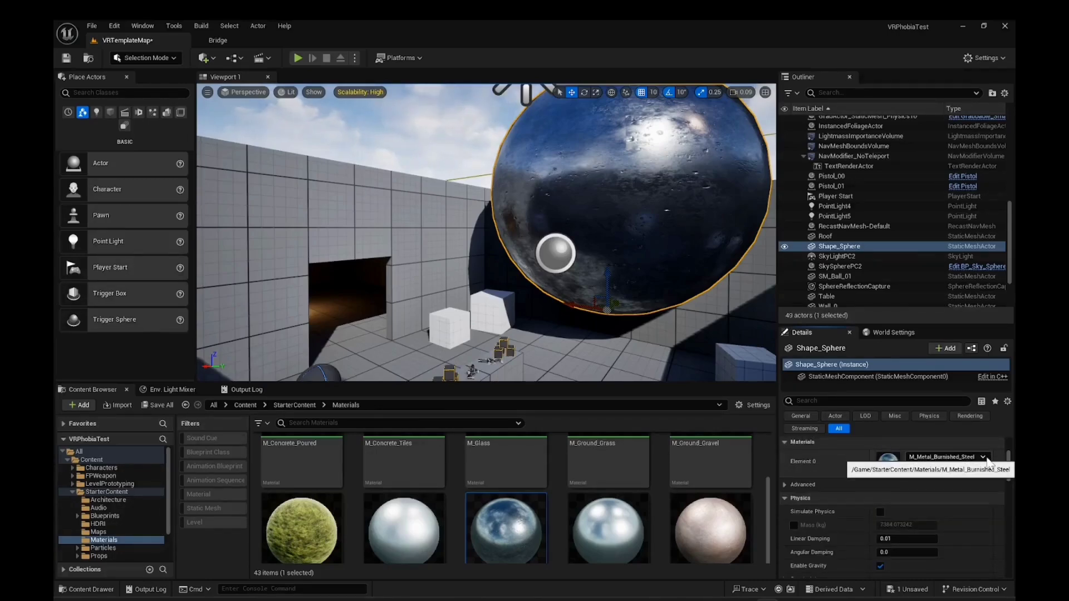
{"action": "left_click", "coordinate": [984, 457]}
{"action": "scroll", "coordinate": [960, 370], "scroll_direction": "down", "scroll_amount": 2}
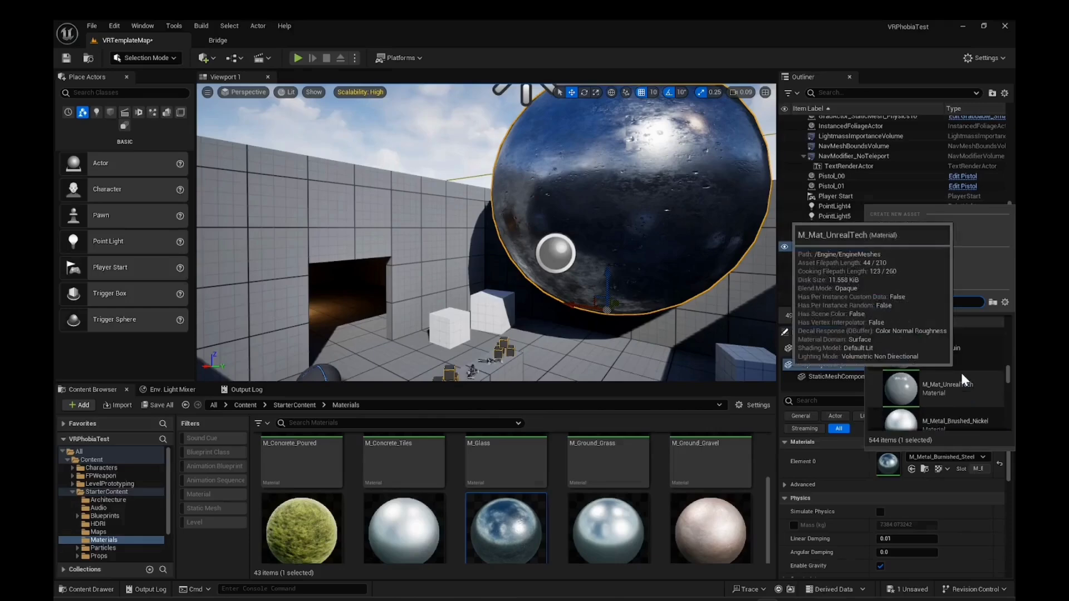
{"action": "scroll", "coordinate": [977, 368], "scroll_direction": "down", "scroll_amount": 5}
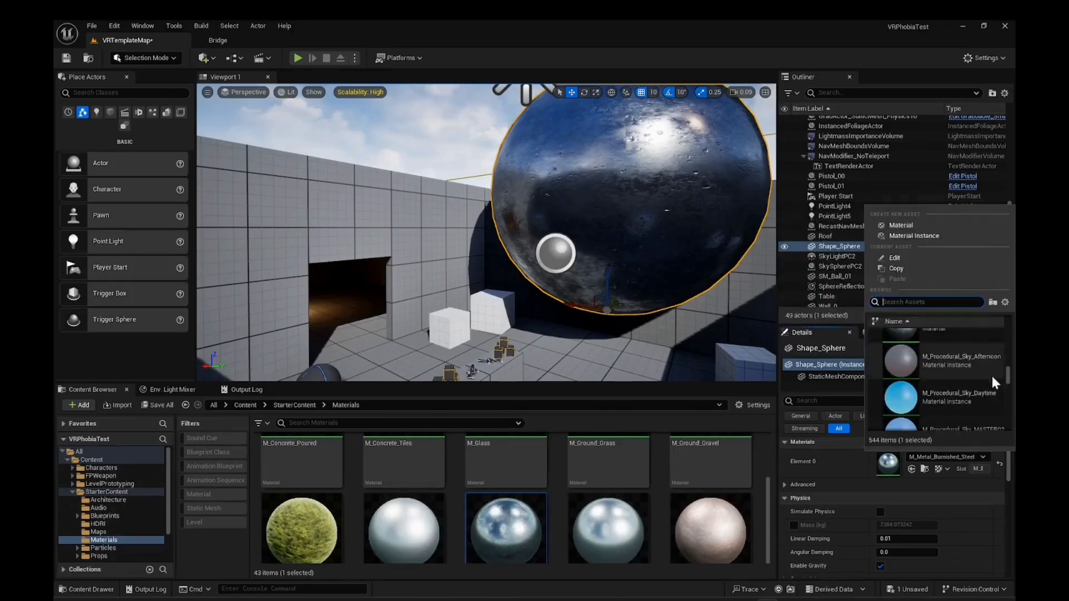
{"action": "left_click", "coordinate": [970, 486]}
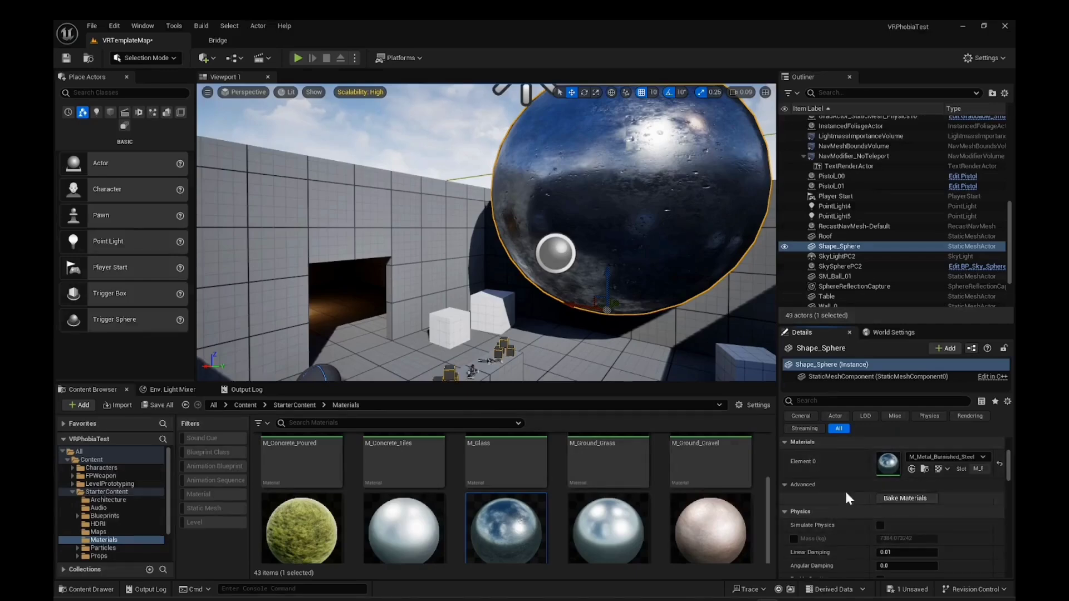
{"action": "scroll", "coordinate": [856, 438], "scroll_direction": "up", "scroll_amount": 1}
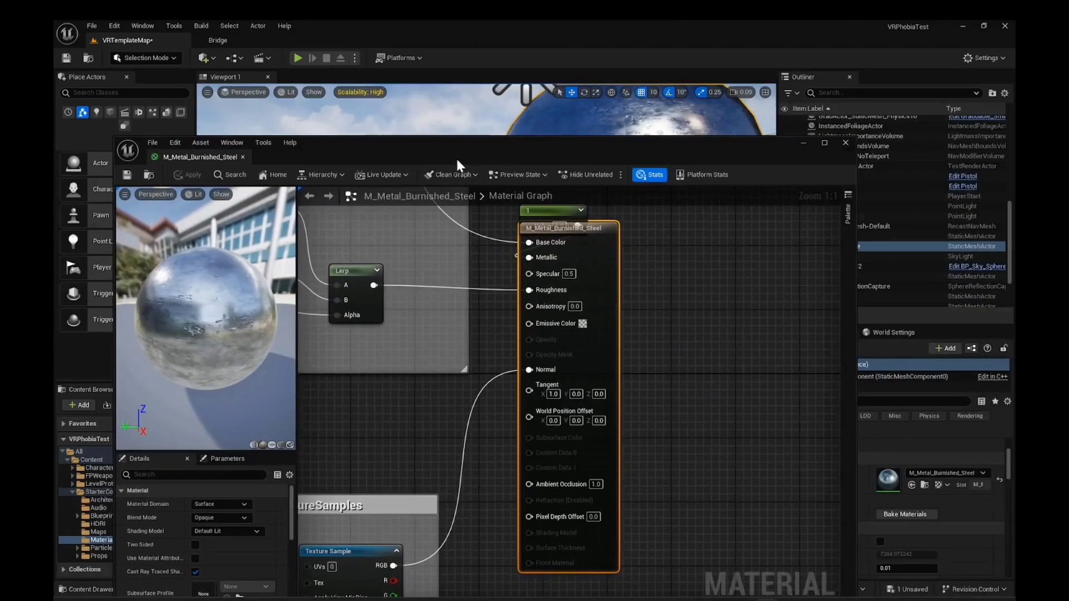
- Maximize the Material Editor and pan and zoom until the whole burnished steel graph shows
{"action": "left_click", "coordinate": [824, 144]}
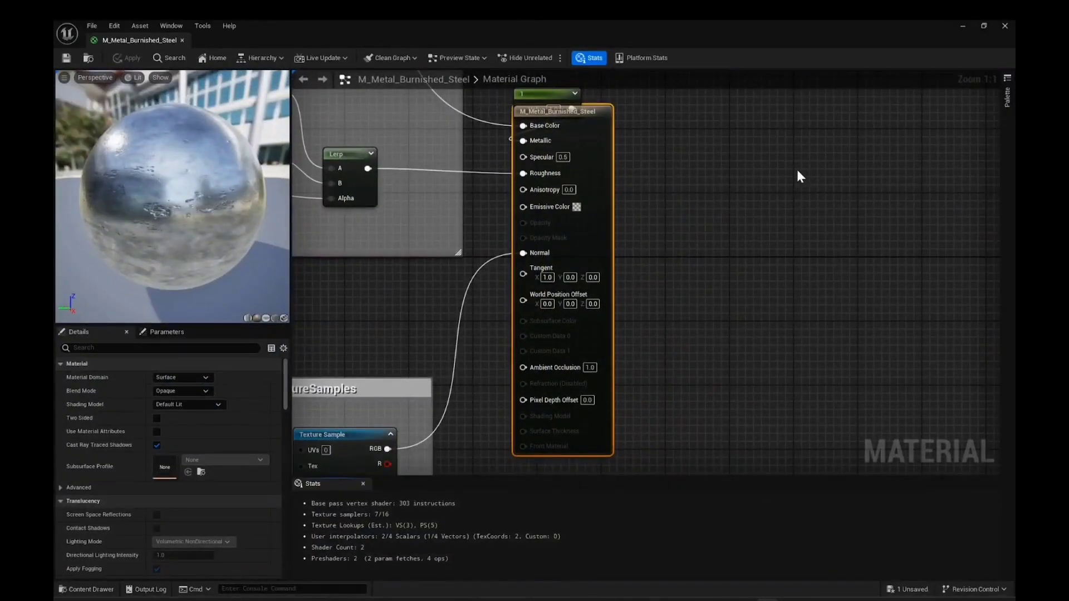
{"action": "scroll", "coordinate": [421, 252], "scroll_direction": "down", "scroll_amount": 5}
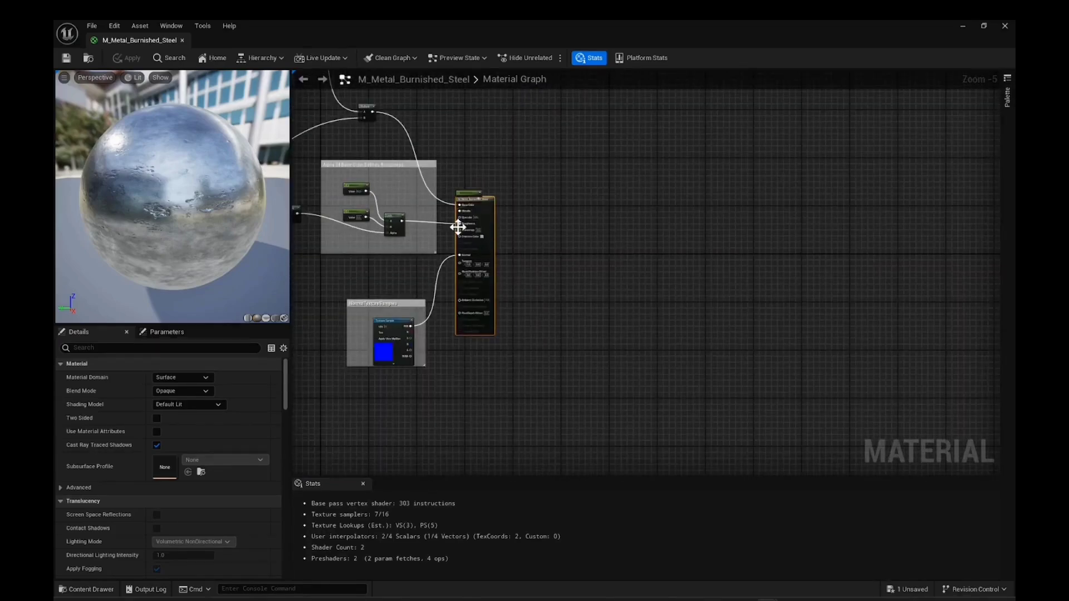
{"action": "left_click", "coordinate": [556, 243]}
{"action": "mouse_move", "coordinate": [569, 226]}
{"action": "right_mouse_down"}
{"action": "mouse_move", "coordinate": [606, 217]}
{"action": "mouse_move", "coordinate": [682, 231]}
{"action": "right_mouse_up"}
{"action": "right_click_drag", "start_coordinate": [582, 151], "coordinate": [710, 218]}
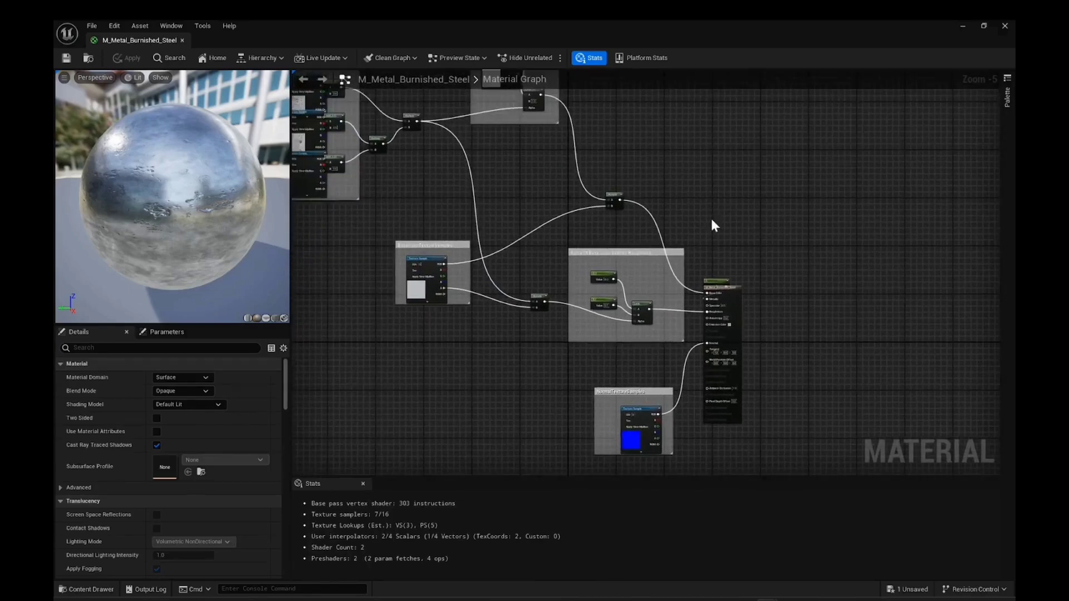
{"action": "scroll", "coordinate": [710, 218], "scroll_direction": "down", "scroll_amount": 2}
{"action": "scroll", "coordinate": [690, 172], "scroll_direction": "up", "scroll_amount": 1}
{"action": "scroll", "coordinate": [690, 172], "scroll_direction": "up", "scroll_amount": 4}
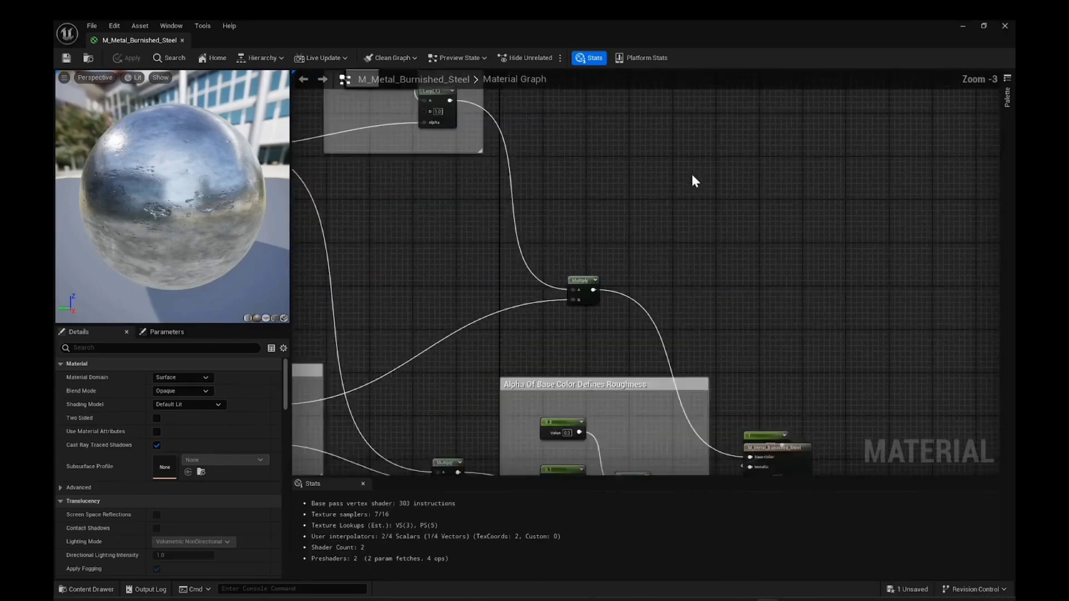
{"action": "scroll", "coordinate": [690, 172], "scroll_direction": "down", "scroll_amount": 4}
{"action": "right_click_drag", "start_coordinate": [692, 175], "coordinate": [728, 191]}
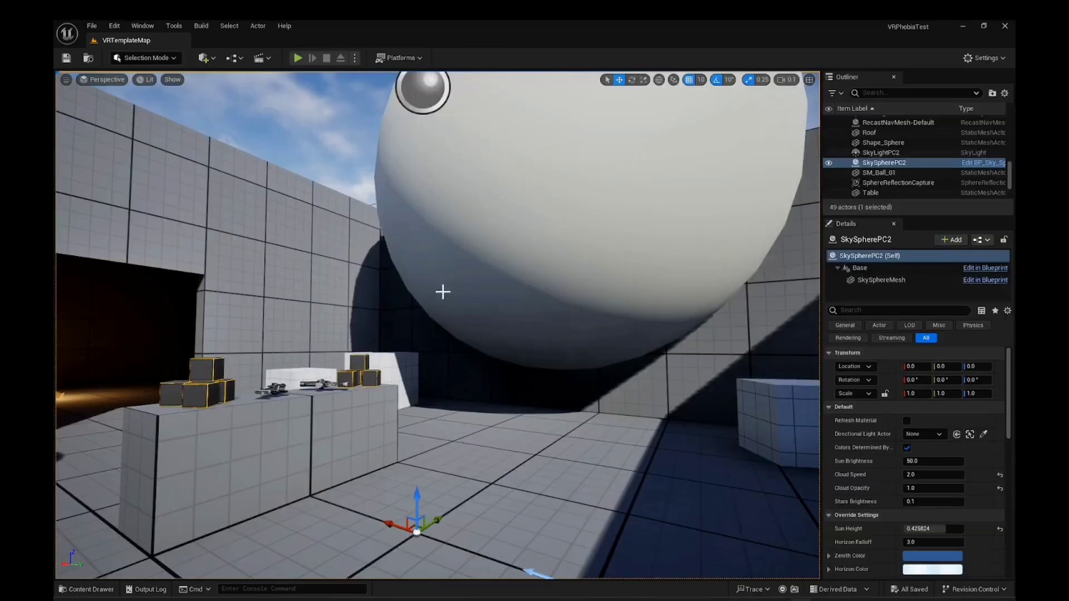
- Toggle the Content Drawer, fly toward the sphere, and select the left wall Wall_4
{"action": "left_click", "coordinate": [88, 589]}
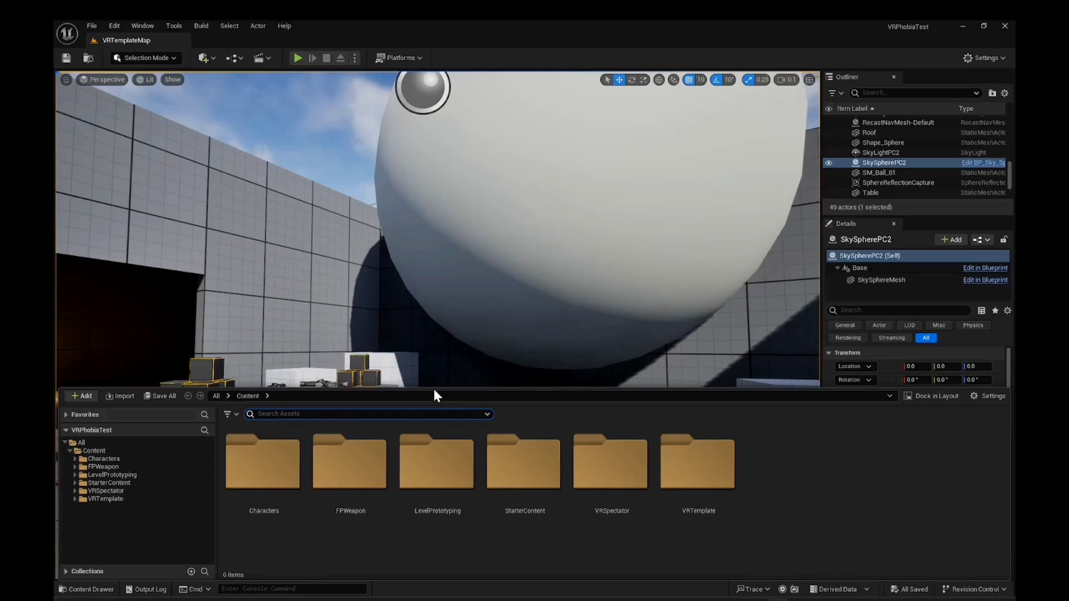
{"action": "left_click_drag", "start_coordinate": [433, 386], "coordinate": [433, 422]}
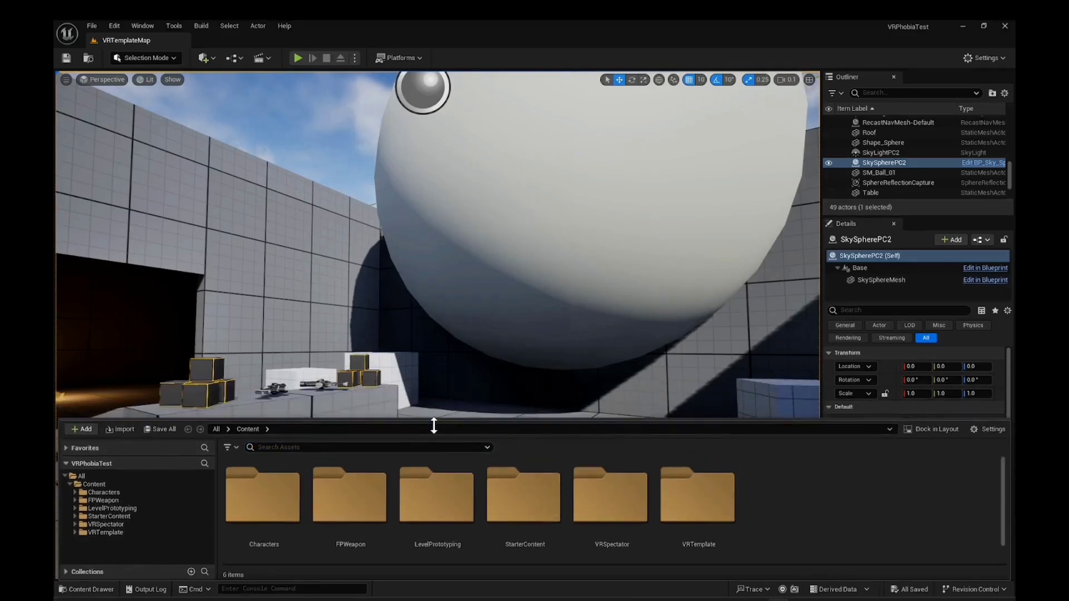
{"action": "mouse_move", "coordinate": [382, 250]}
{"action": "right_mouse_down"}
{"action": "mouse_move", "coordinate": [395, 270]}
{"action": "mouse_move", "coordinate": [392, 253]}
{"action": "right_mouse_up"}
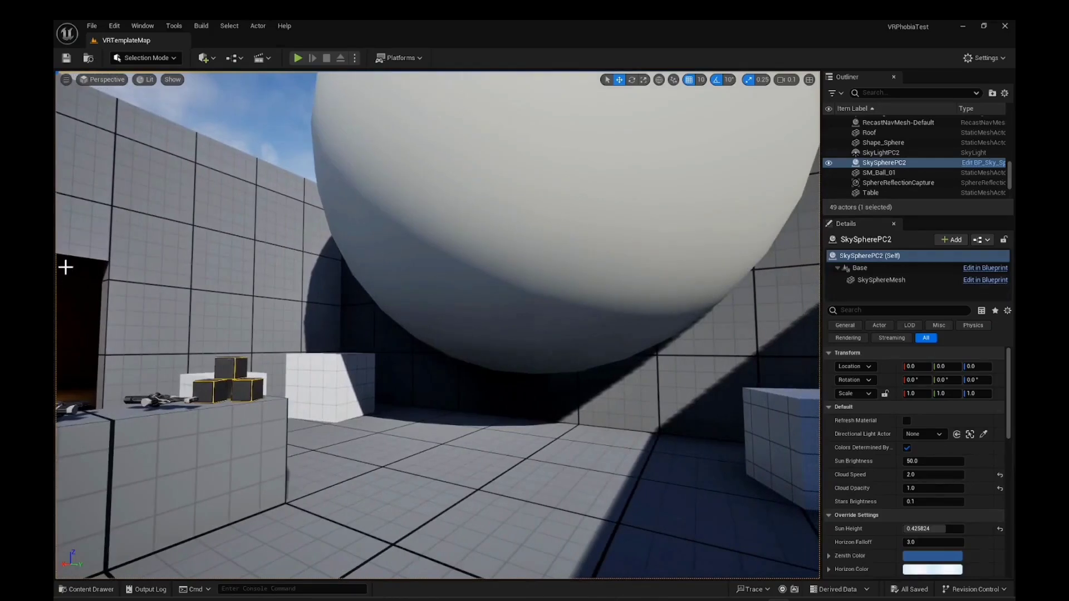
{"action": "left_click", "coordinate": [89, 590]}
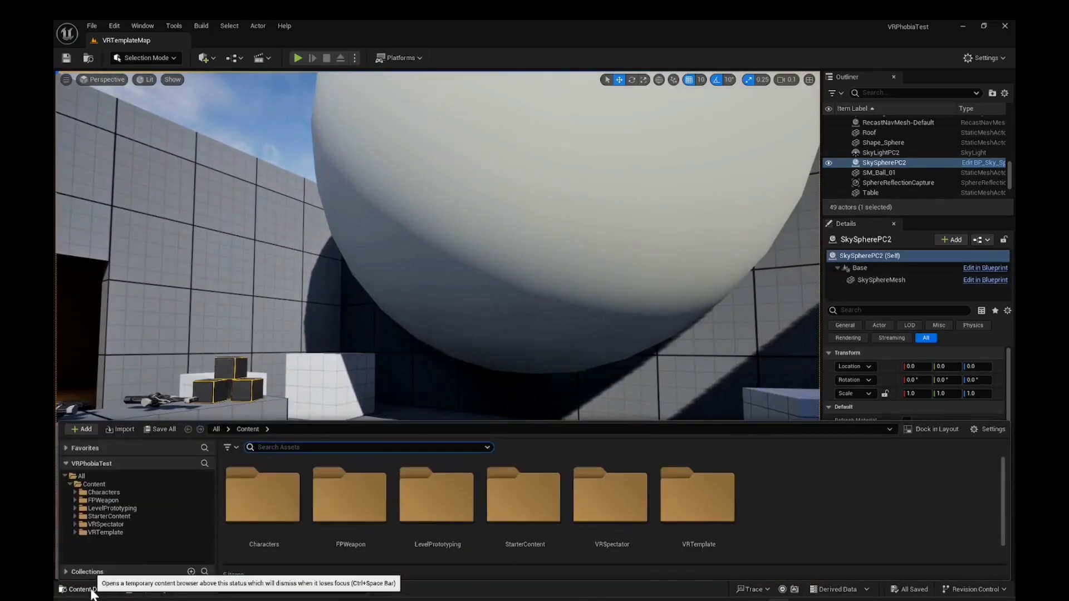
{"action": "left_click", "coordinate": [341, 321]}
{"action": "right_click_drag", "start_coordinate": [517, 267], "coordinate": [537, 267]}
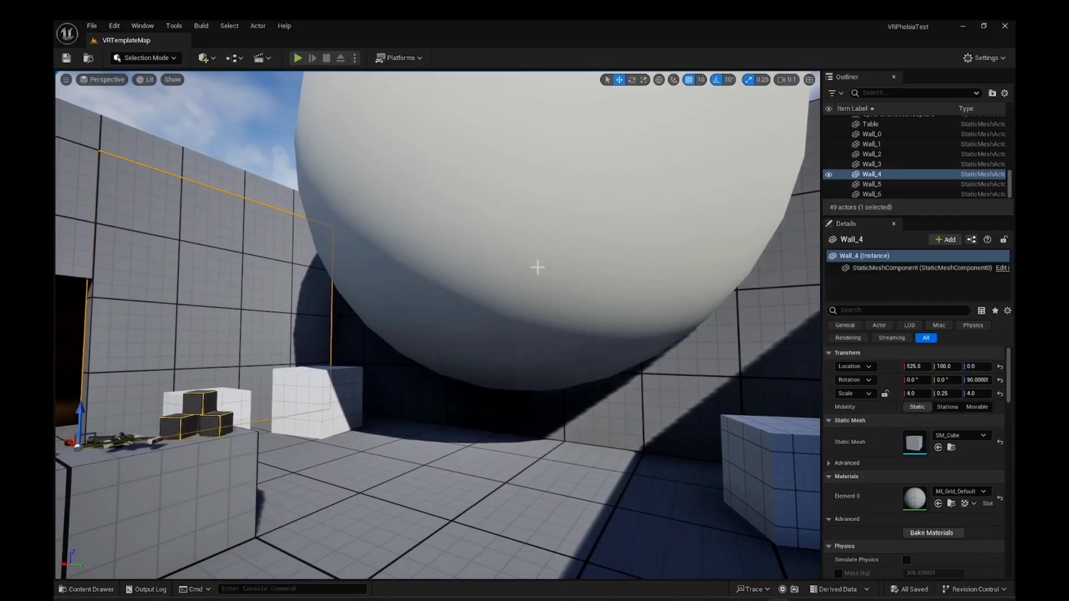
- Enable Invert Middle Mouse Pan under Level Editor > Viewports and dock the preferences window
{"action": "left_click", "coordinate": [115, 27]}
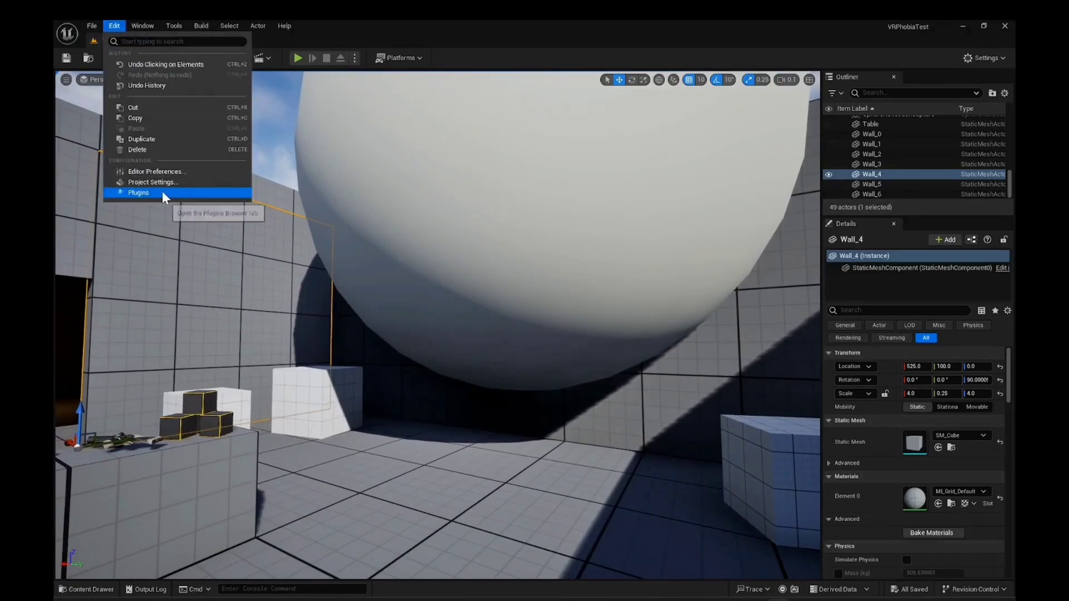
{"action": "left_click", "coordinate": [169, 170]}
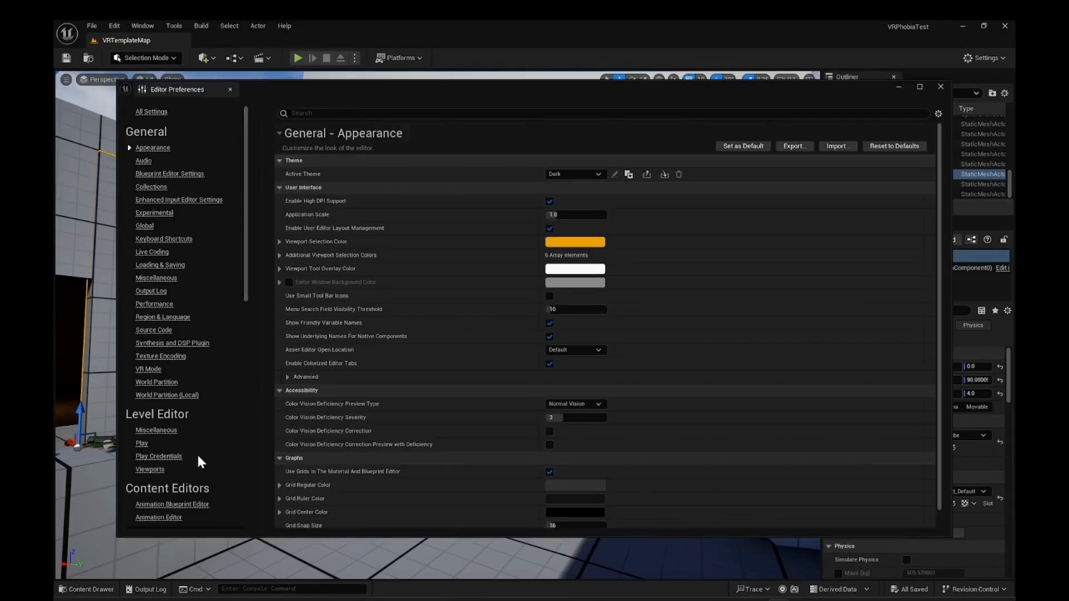
{"action": "left_click", "coordinate": [146, 470]}
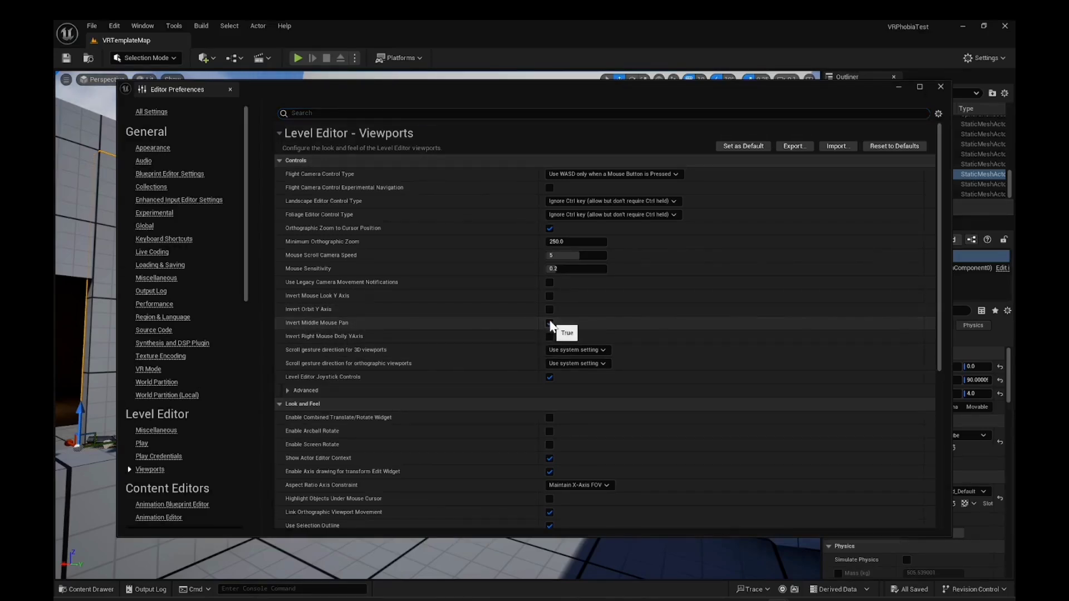
{"action": "left_click", "coordinate": [549, 323]}
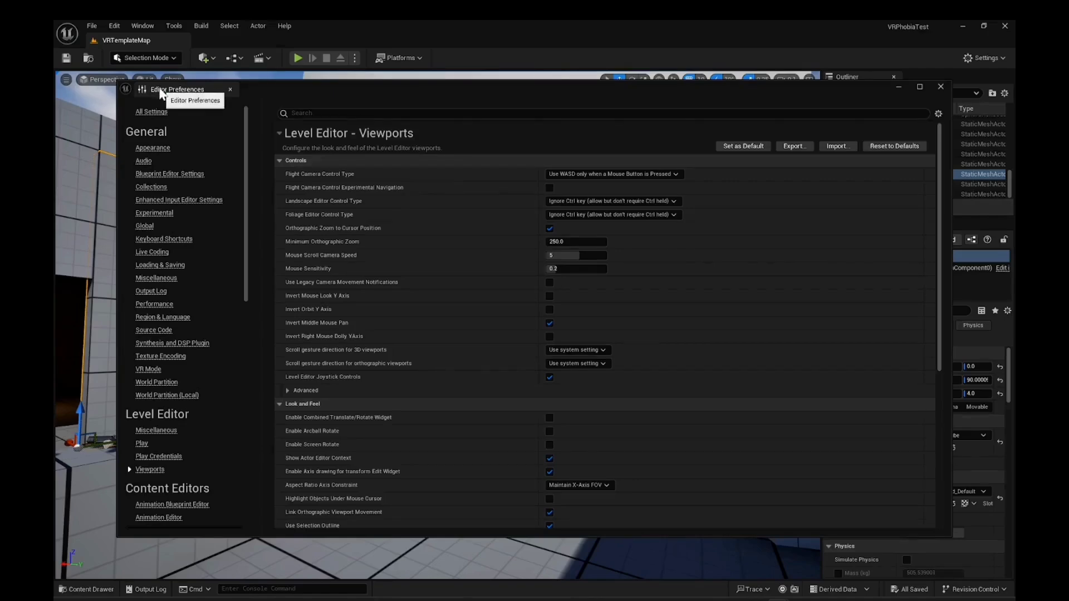
{"action": "left_click_drag", "start_coordinate": [160, 93], "coordinate": [239, 44]}
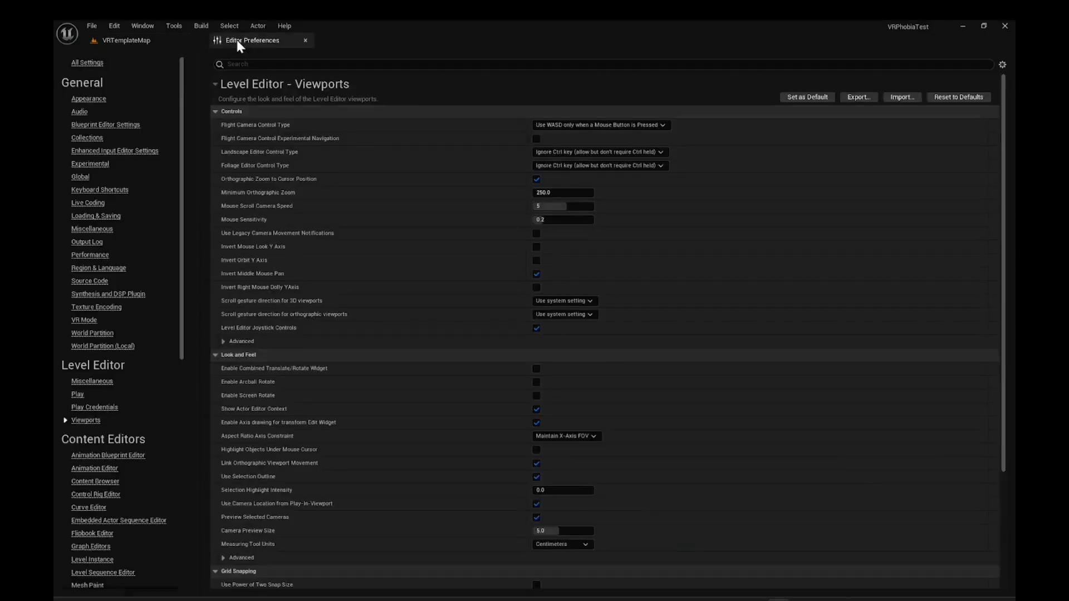
{"action": "left_click", "coordinate": [114, 42]}
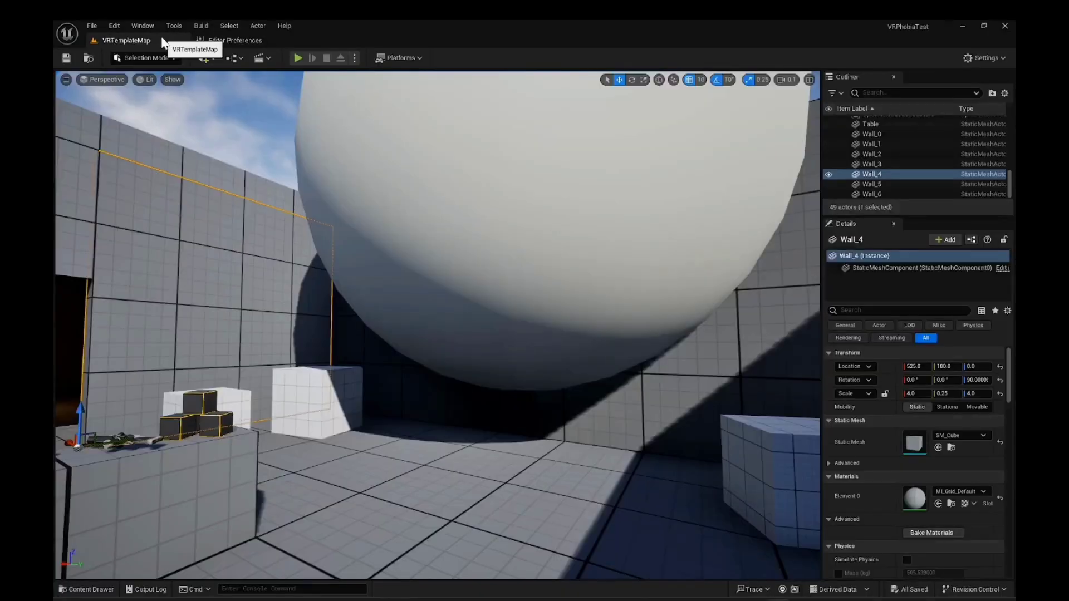
- Close Editor Preferences, select Shape_Sphere, and dock the Content Browser into the layout
{"action": "left_click", "coordinate": [234, 40]}
{"action": "left_click", "coordinate": [142, 40]}
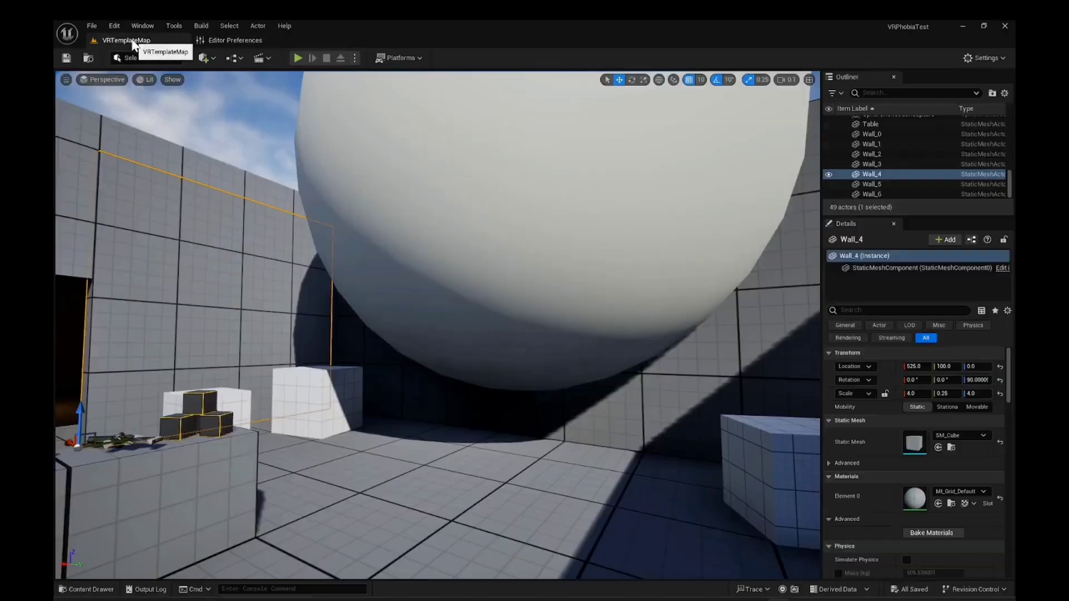
{"action": "left_click", "coordinate": [288, 41]}
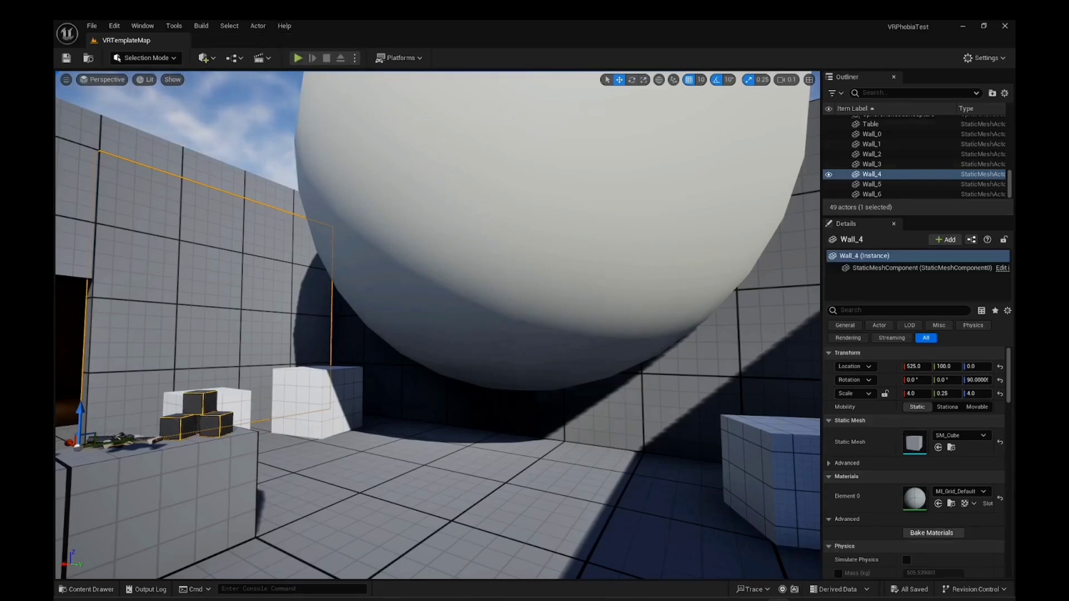
{"action": "key", "text": "ctrl+space"}
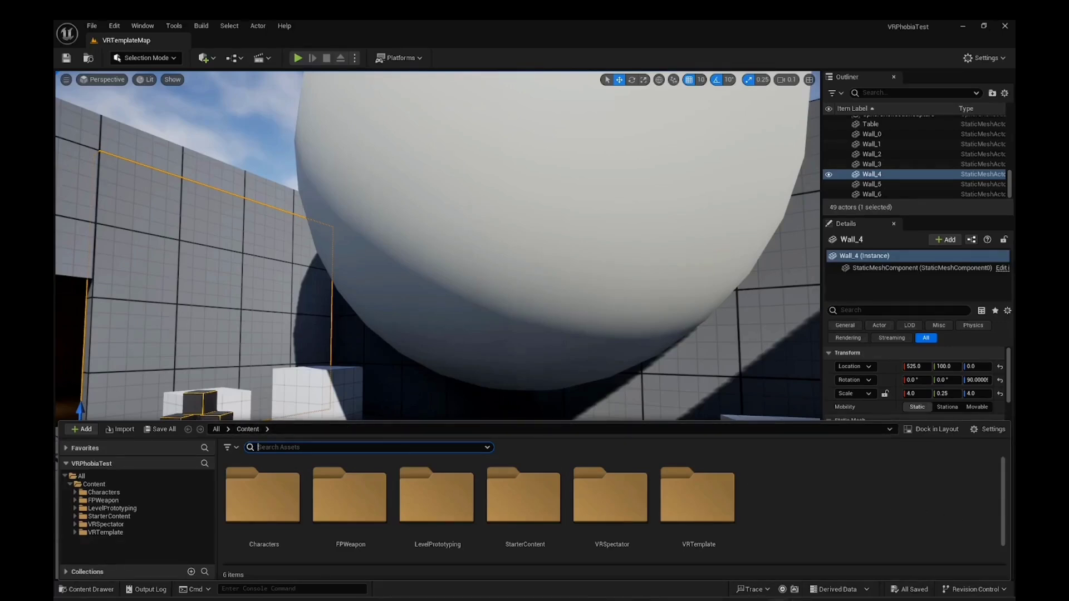
{"action": "left_click", "coordinate": [474, 310]}
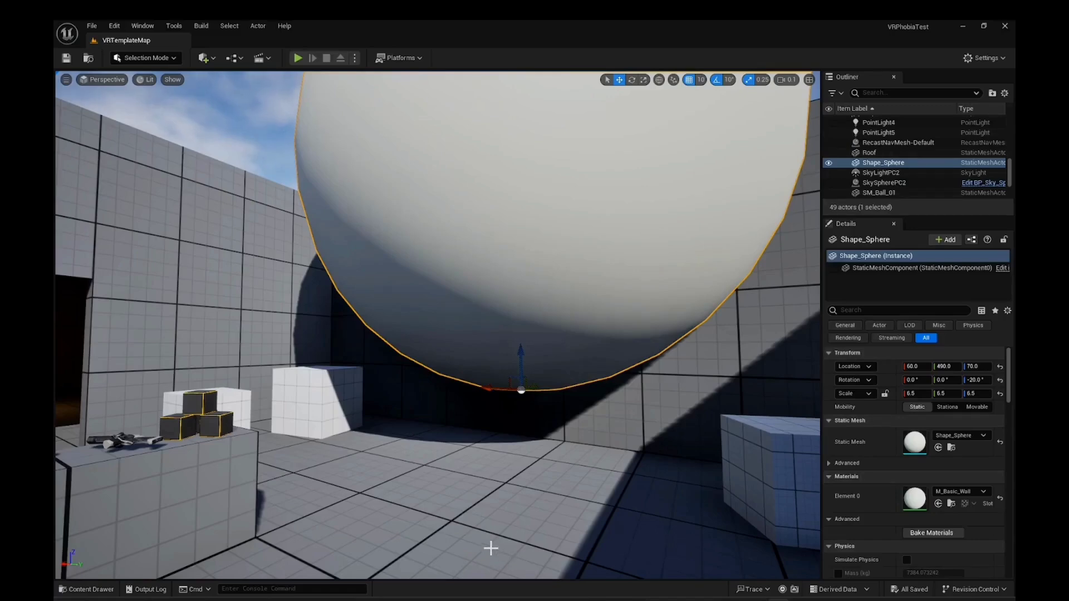
{"action": "left_click", "coordinate": [106, 589]}
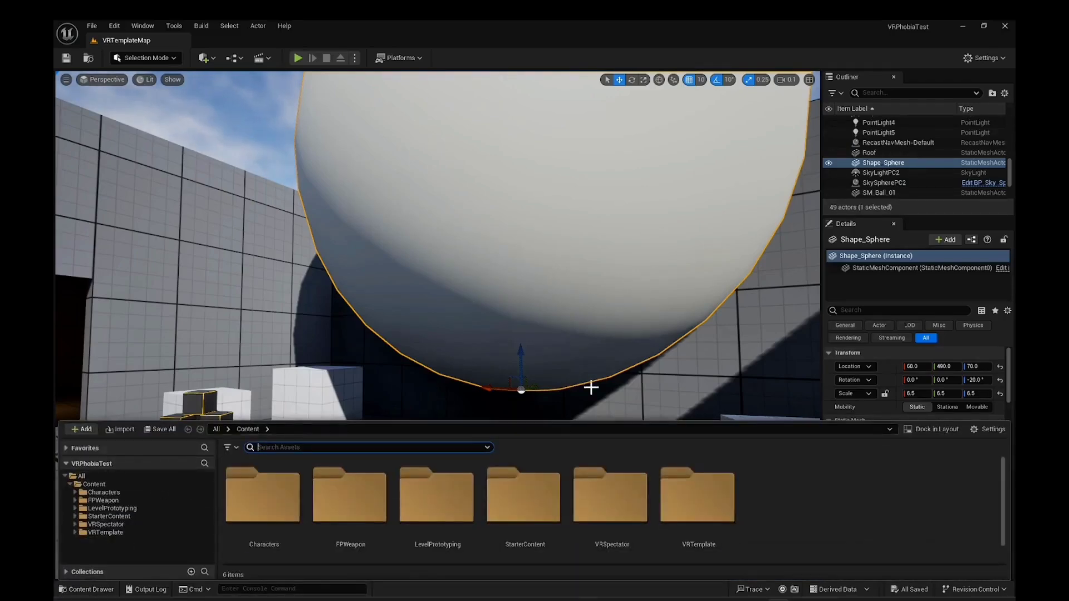
{"action": "left_click", "coordinate": [937, 429]}
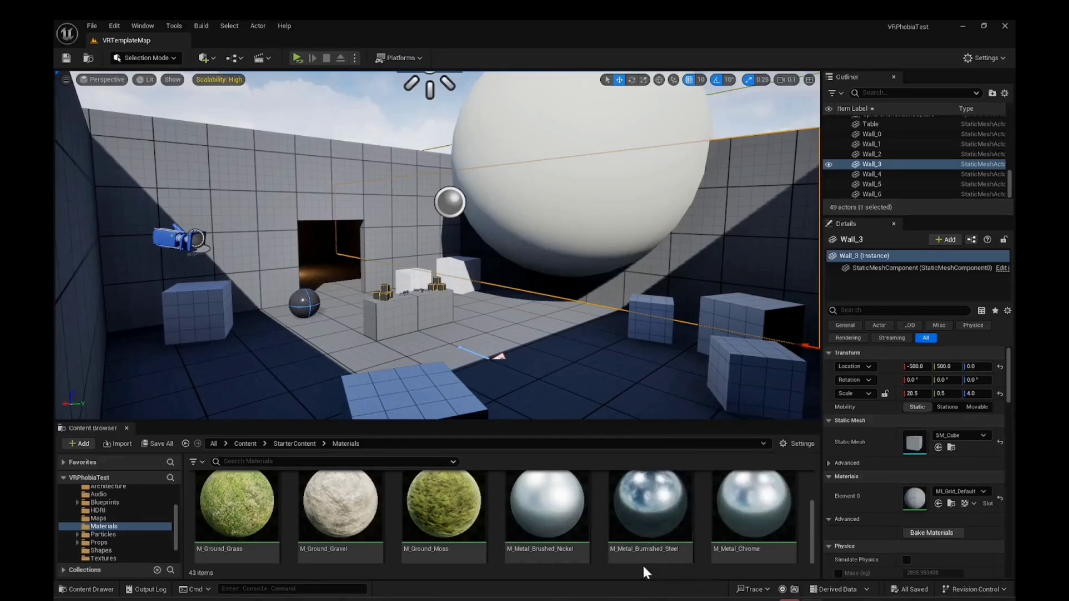
- Apply M_Metal_Burnished_Steel to the large sphere and orbit toward the boxes to inspect it
{"action": "left_click_drag", "start_coordinate": [644, 512], "coordinate": [560, 200]}
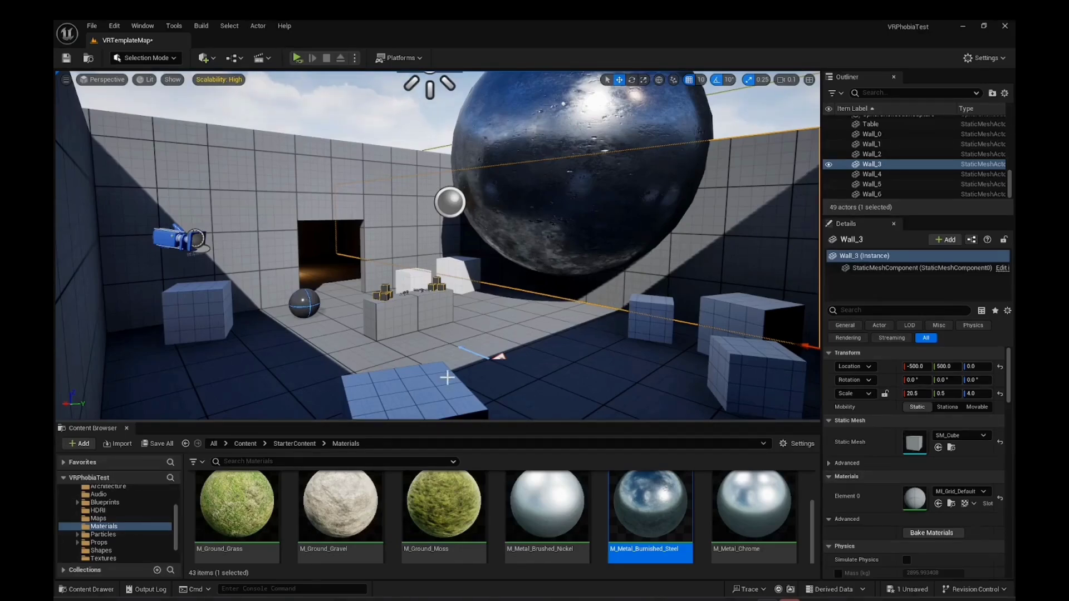
{"action": "right_click_drag", "start_coordinate": [521, 347], "coordinate": [522, 353]}
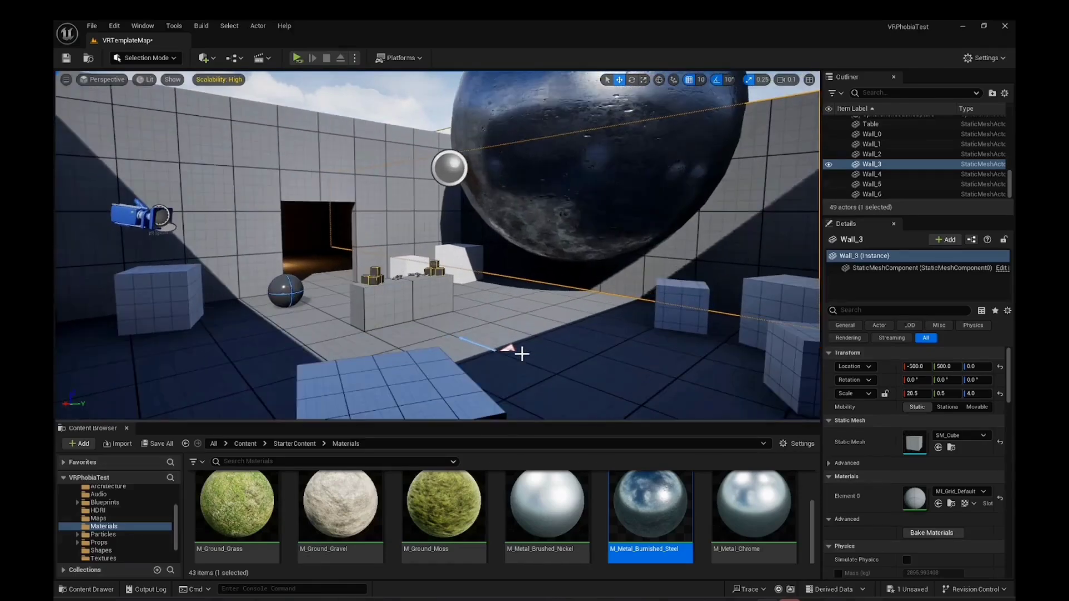
{"action": "right_click_drag", "start_coordinate": [582, 375], "coordinate": [579, 403]}
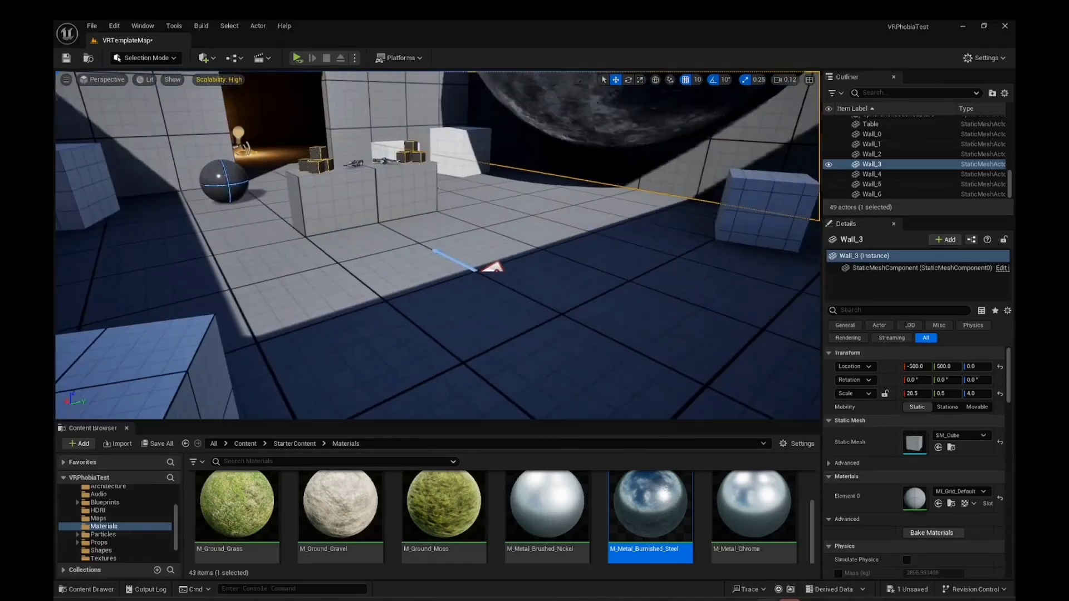
- Select Floor, then Player Start, and drag the splitter down to make the Outliner taller
{"action": "left_click", "coordinate": [483, 271]}
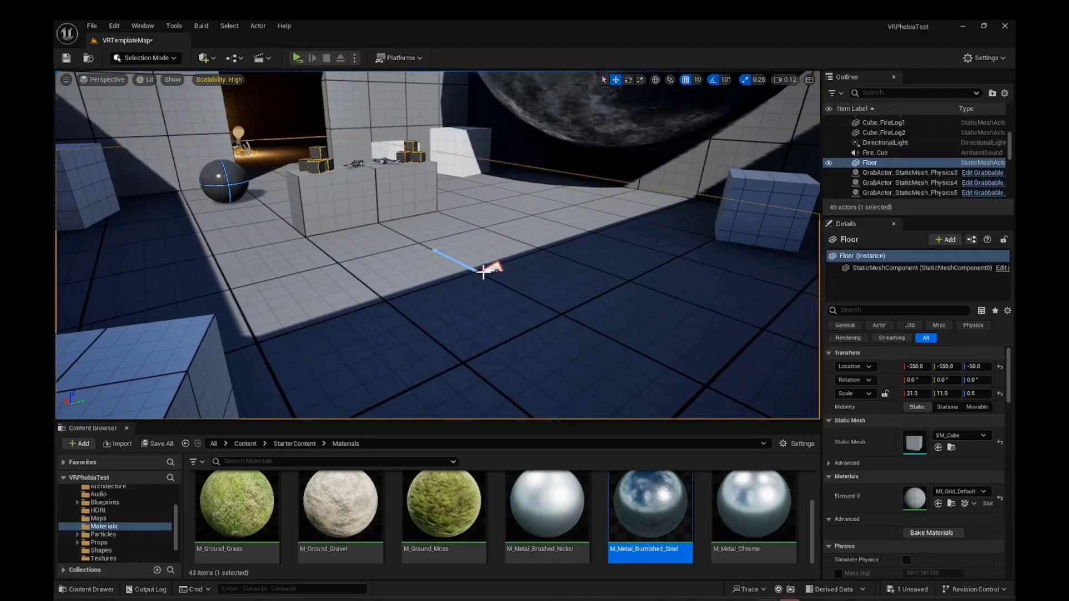
{"action": "left_click", "coordinate": [442, 255]}
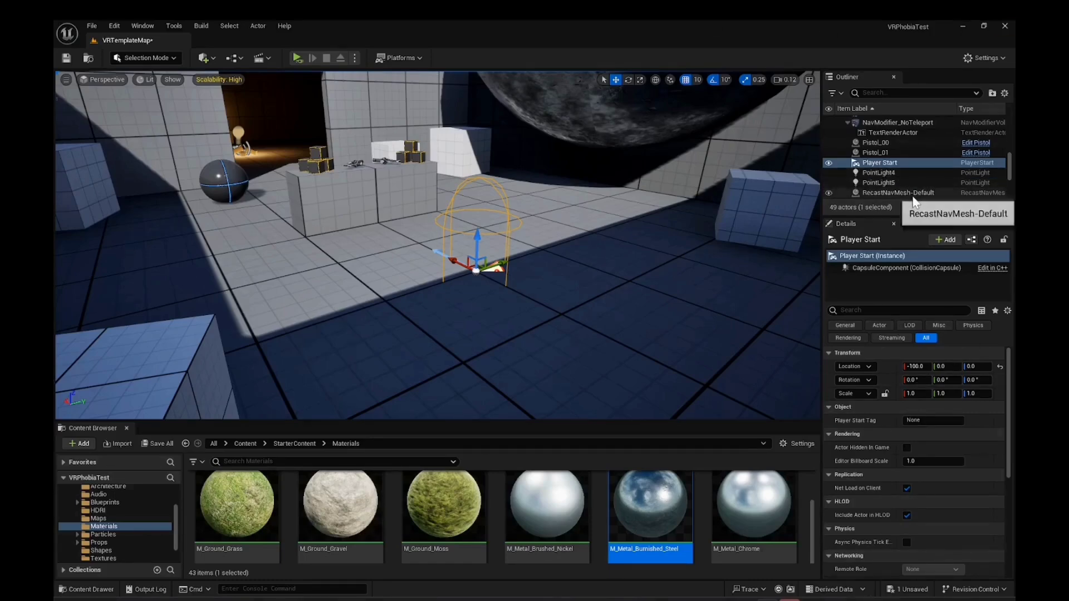
{"action": "left_click_drag", "start_coordinate": [917, 216], "coordinate": [937, 344]}
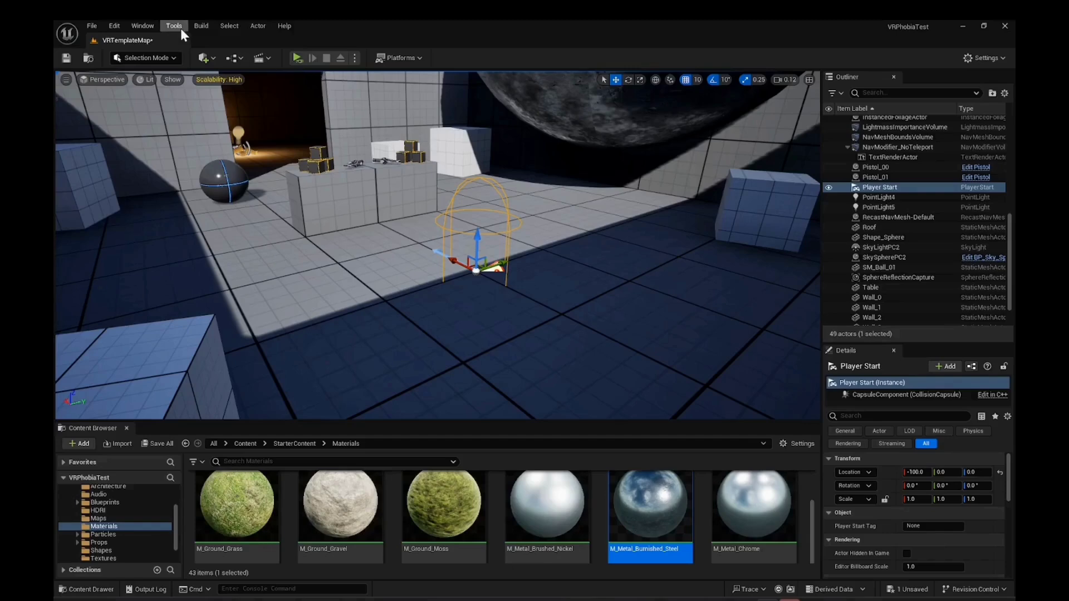
- Check the VRGameMode override in World Settings, then return to the Player Start's Details
{"action": "left_click", "coordinate": [143, 26]}
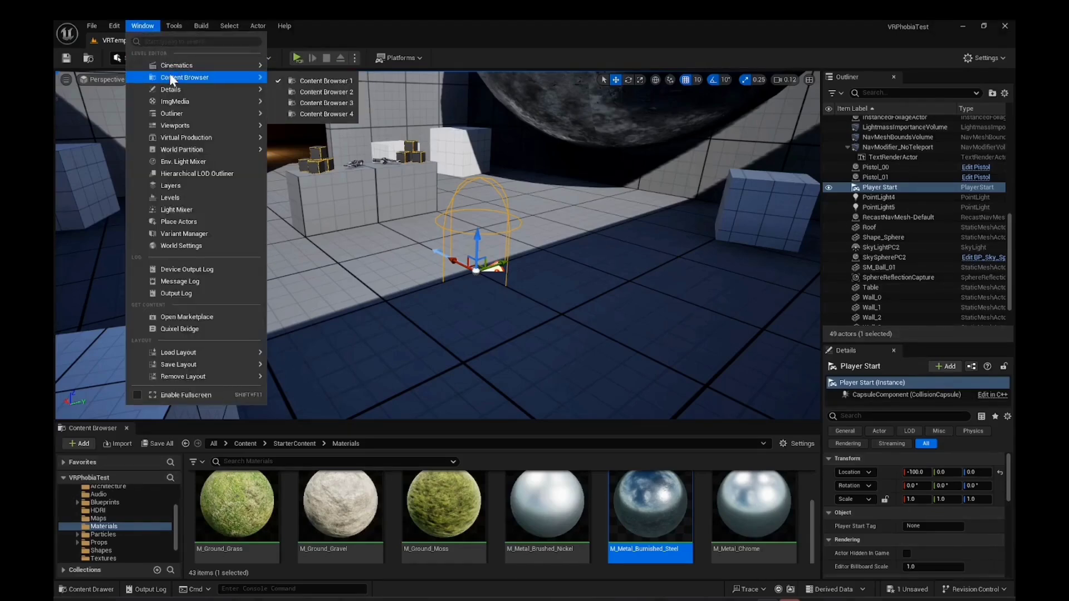
{"action": "mouse_move", "coordinate": [198, 115]}
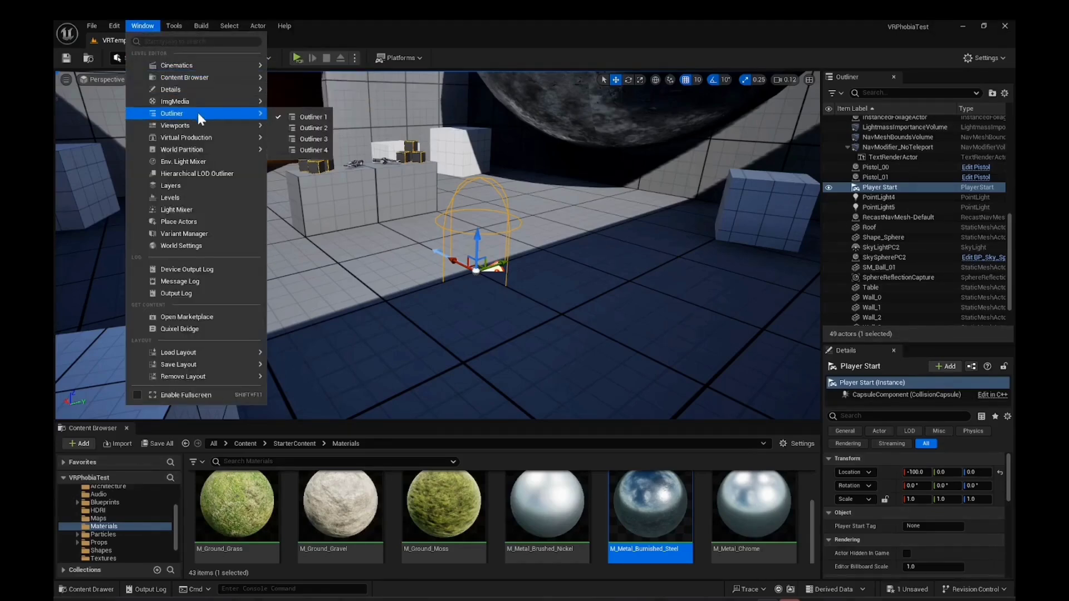
{"action": "left_click", "coordinate": [212, 246]}
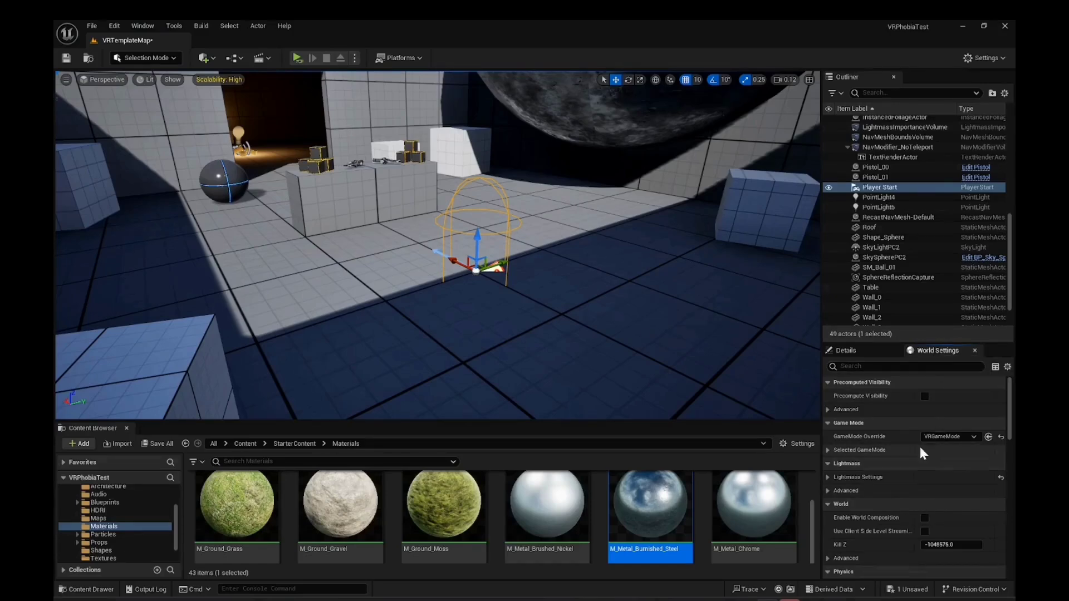
{"action": "left_click", "coordinate": [846, 350]}
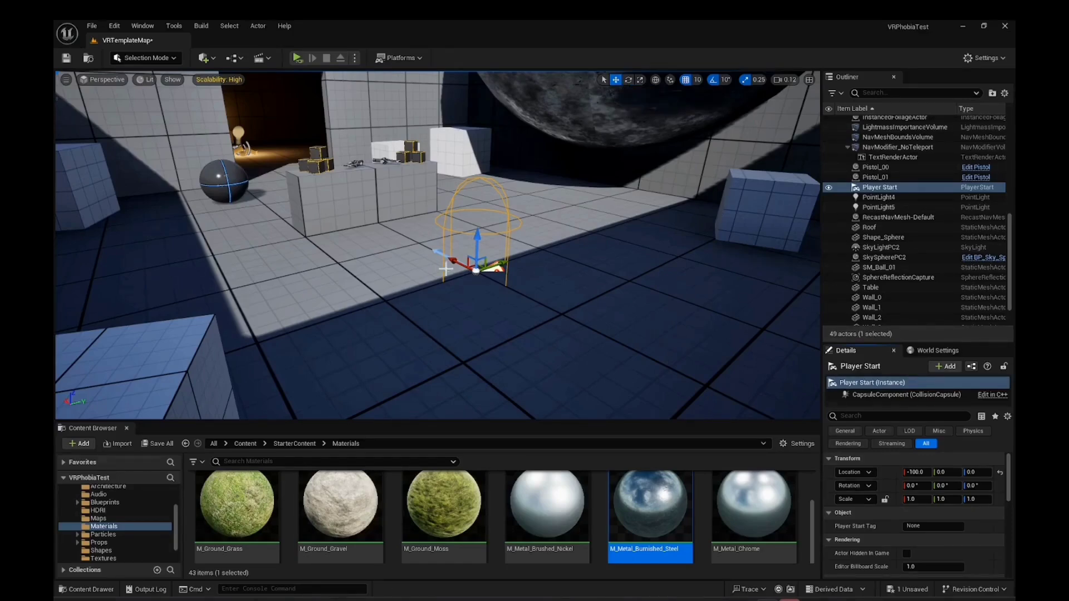
- Move the Player Start along X deeper into the level to location 800, 0, 0
{"action": "left_click_drag", "start_coordinate": [450, 258], "coordinate": [277, 223]}
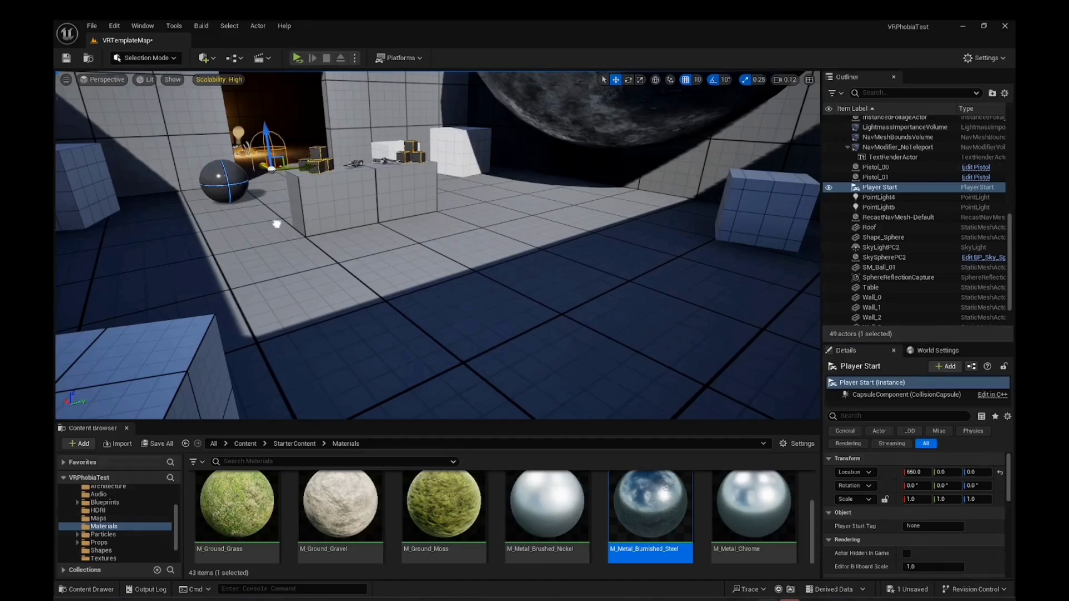
{"action": "right_click_drag", "start_coordinate": [293, 183], "coordinate": [286, 145]}
{"action": "key", "text": "w"}
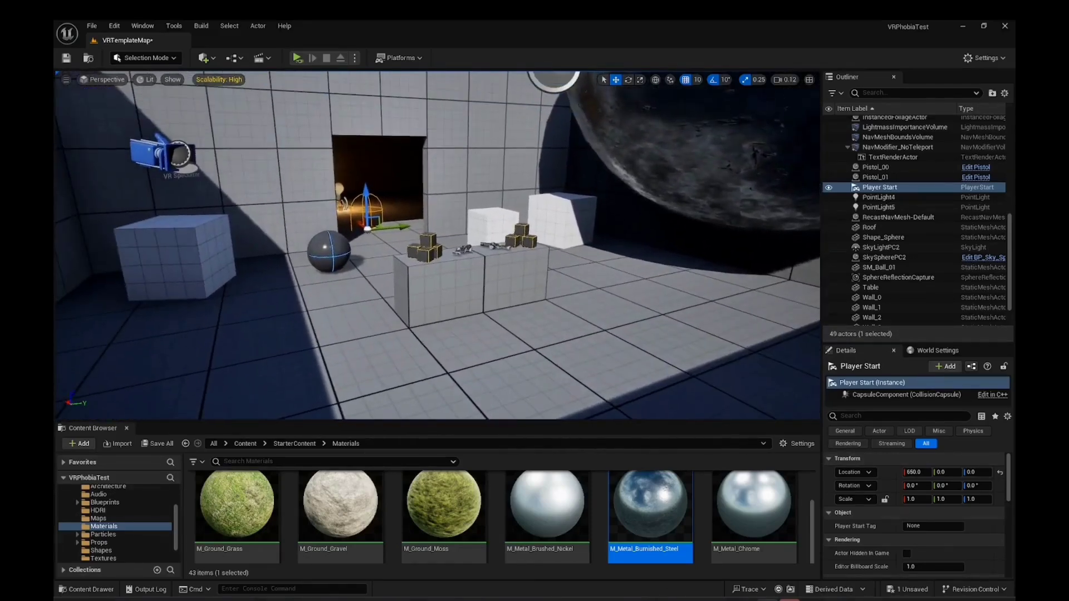
{"action": "key", "text": "w"}
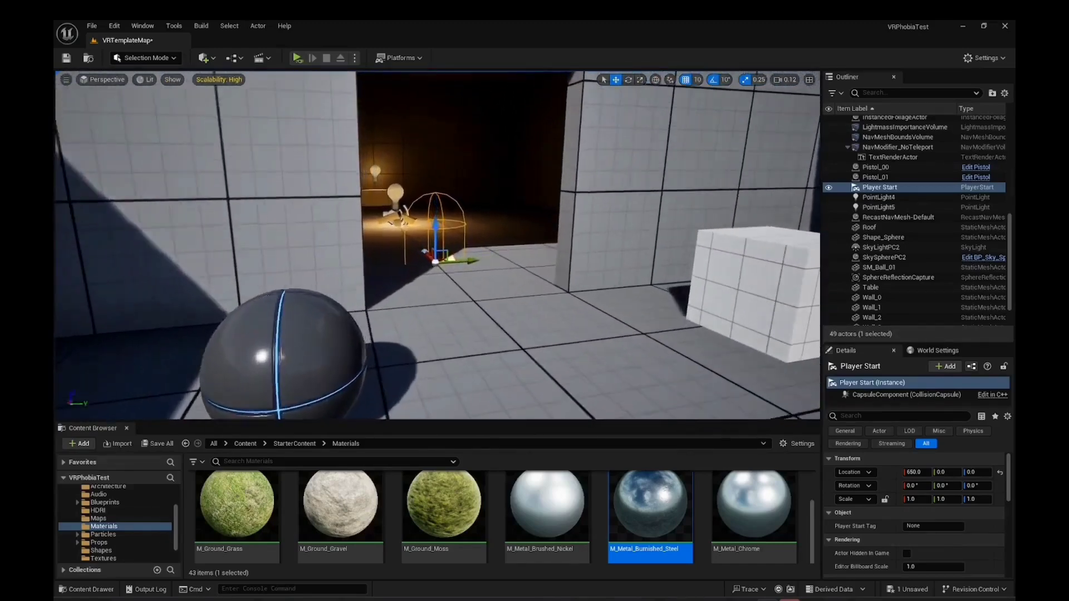
{"action": "key", "text": "w"}
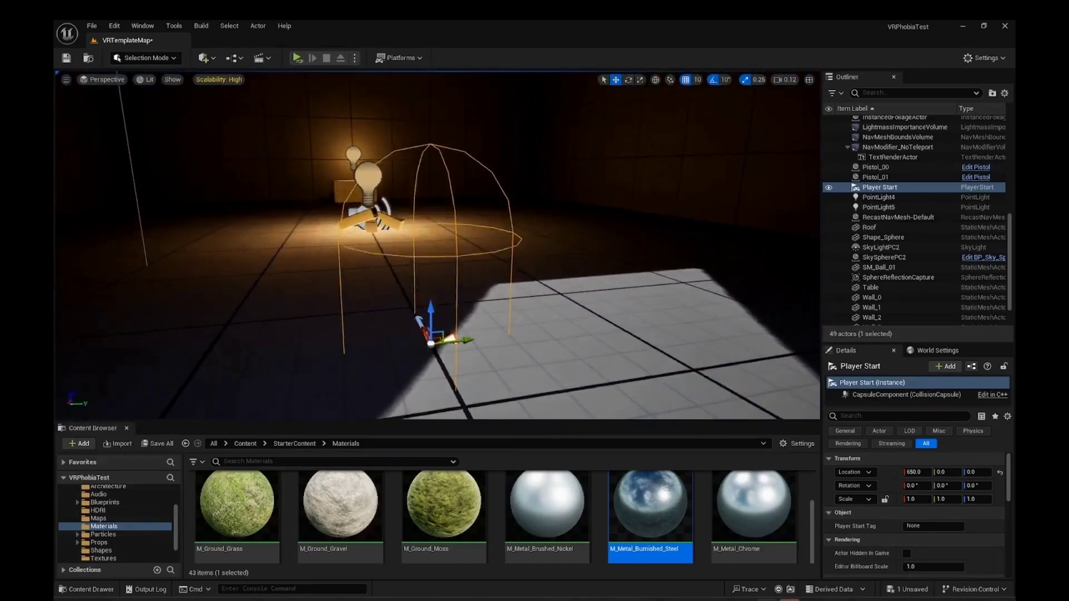
{"action": "right_click_drag", "start_coordinate": [437, 245], "coordinate": [385, 252]}
{"action": "key", "text": "f"}
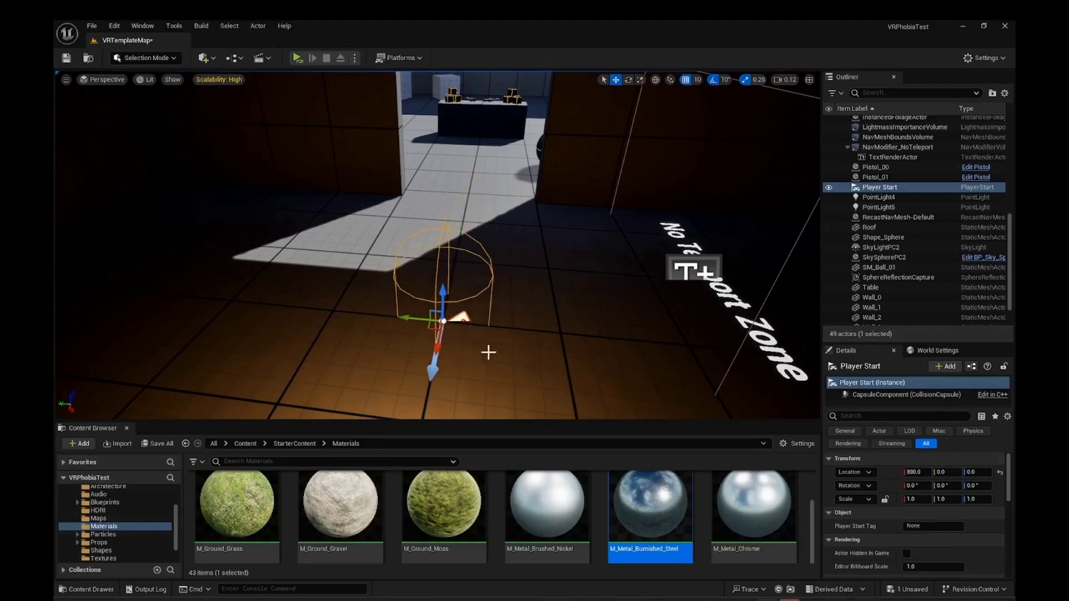
{"action": "right_click_drag", "start_coordinate": [489, 352], "coordinate": [492, 321]}
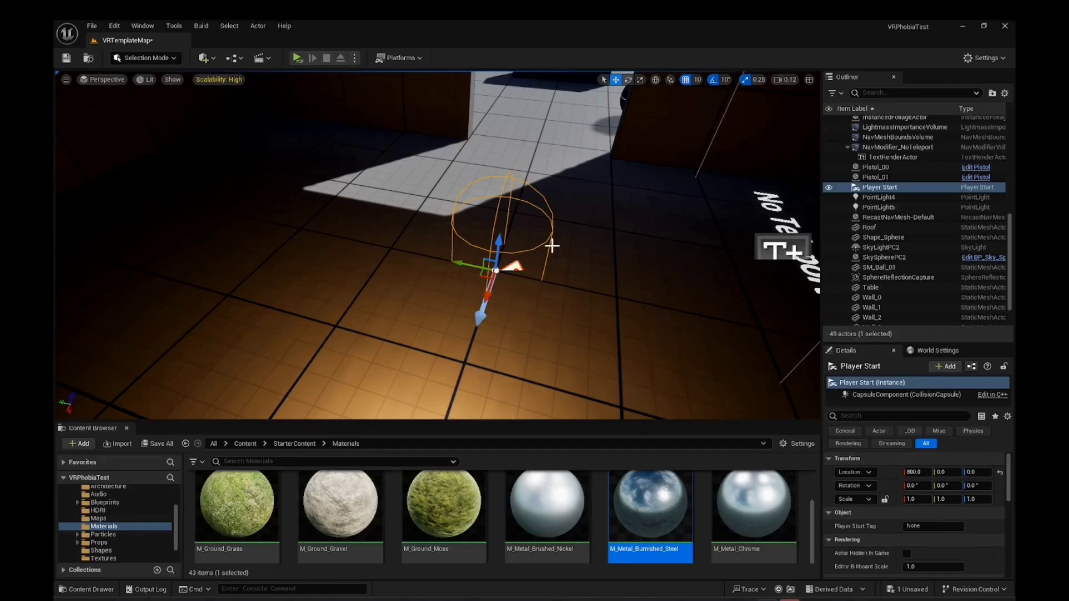
- Rotate the Player Start about 180° in yaw so it faces the table room
{"action": "left_click", "coordinate": [628, 79]}
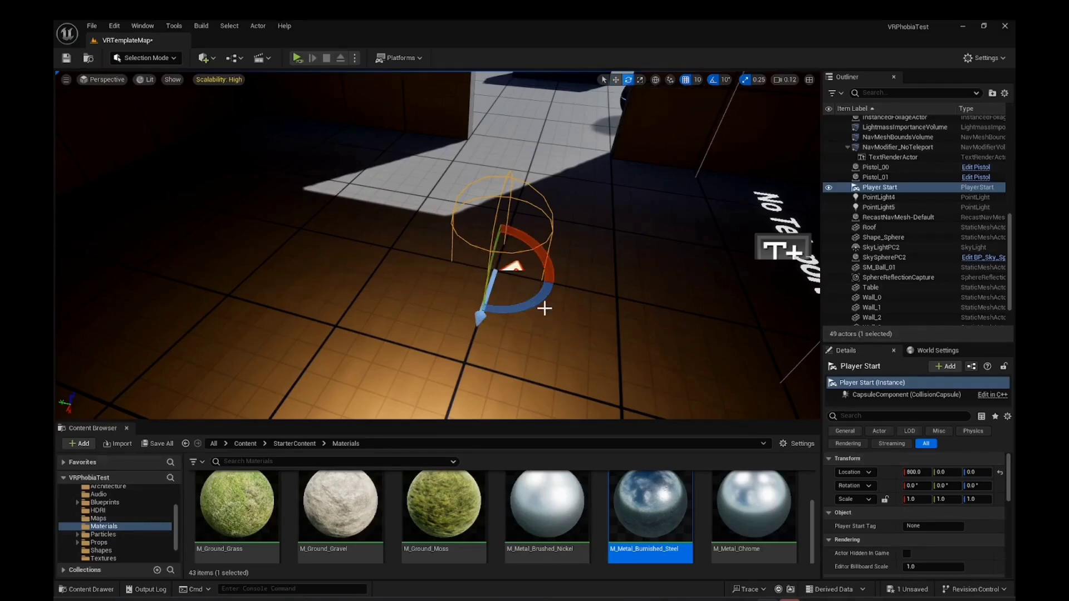
{"action": "left_click_drag", "start_coordinate": [539, 299], "coordinate": [548, 307]}
{"action": "right_click_drag", "start_coordinate": [615, 308], "coordinate": [607, 278]}
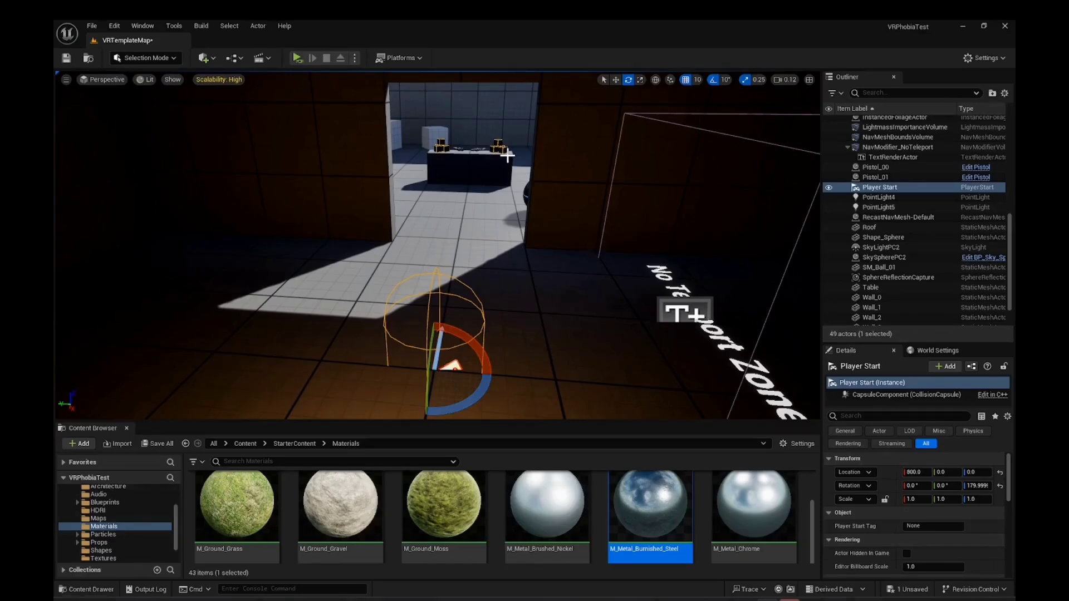
{"action": "mouse_move", "coordinate": [523, 155]}
{"action": "right_mouse_down"}
{"action": "mouse_move", "coordinate": [519, 135]}
{"action": "mouse_move", "coordinate": [518, 153]}
{"action": "mouse_move", "coordinate": [534, 145]}
{"action": "mouse_move", "coordinate": [533, 162]}
{"action": "right_mouse_up"}
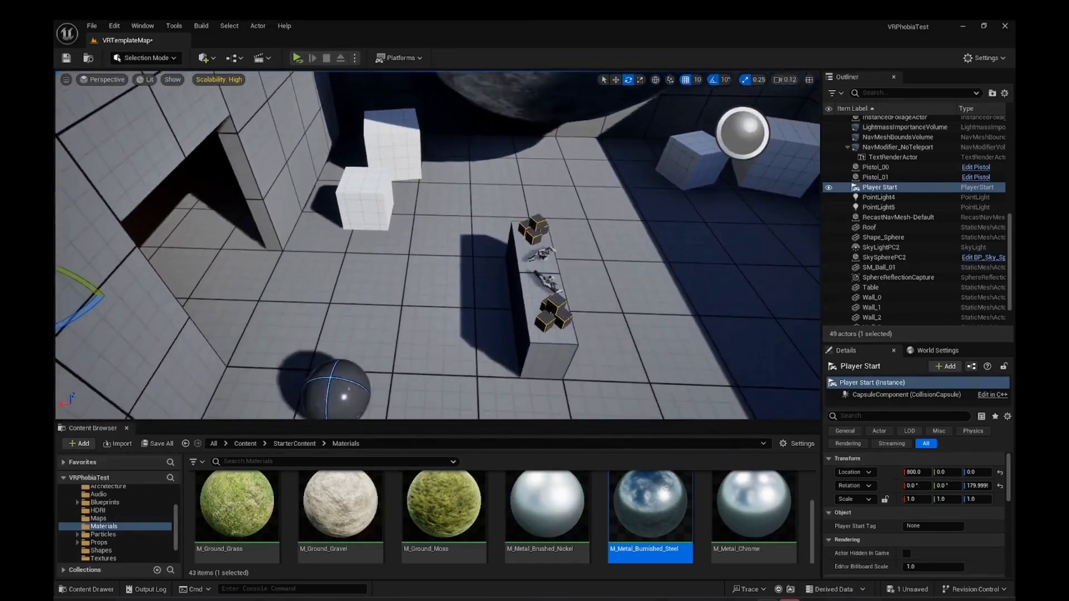
- Move Pistol_00 off the table onto the lit floor near the Player Start, about 582, 29, 79.5
{"action": "left_click", "coordinate": [544, 256]}
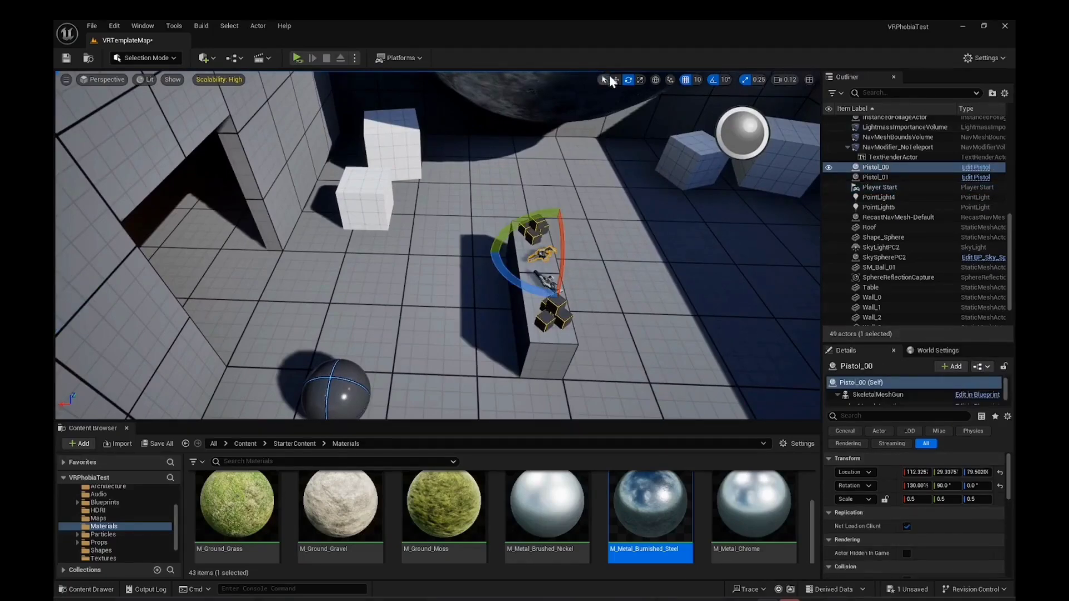
{"action": "left_click", "coordinate": [614, 80]}
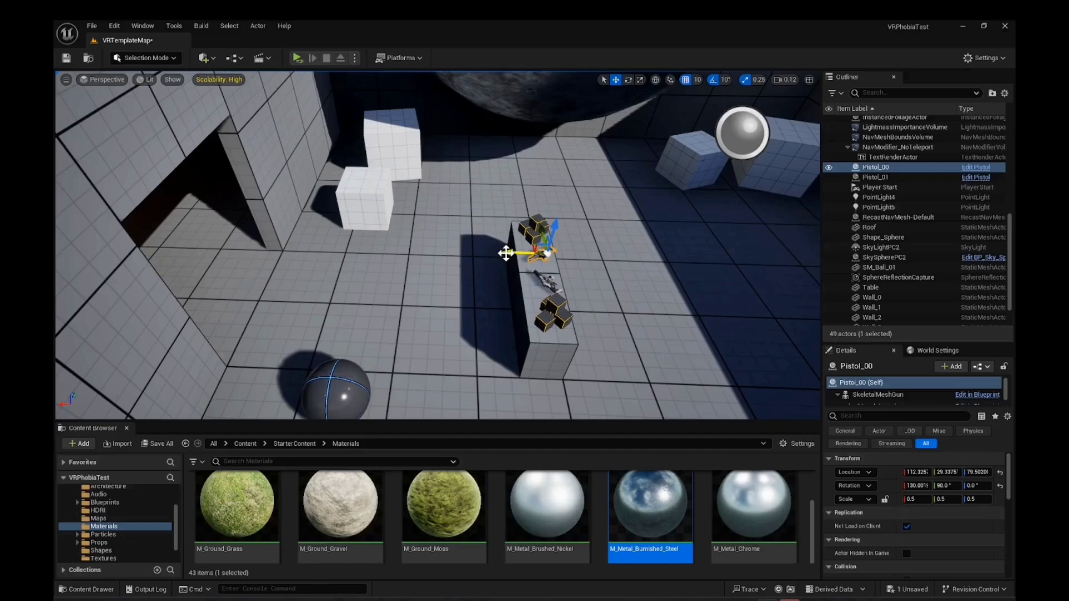
{"action": "left_click_drag", "start_coordinate": [505, 253], "coordinate": [202, 305]}
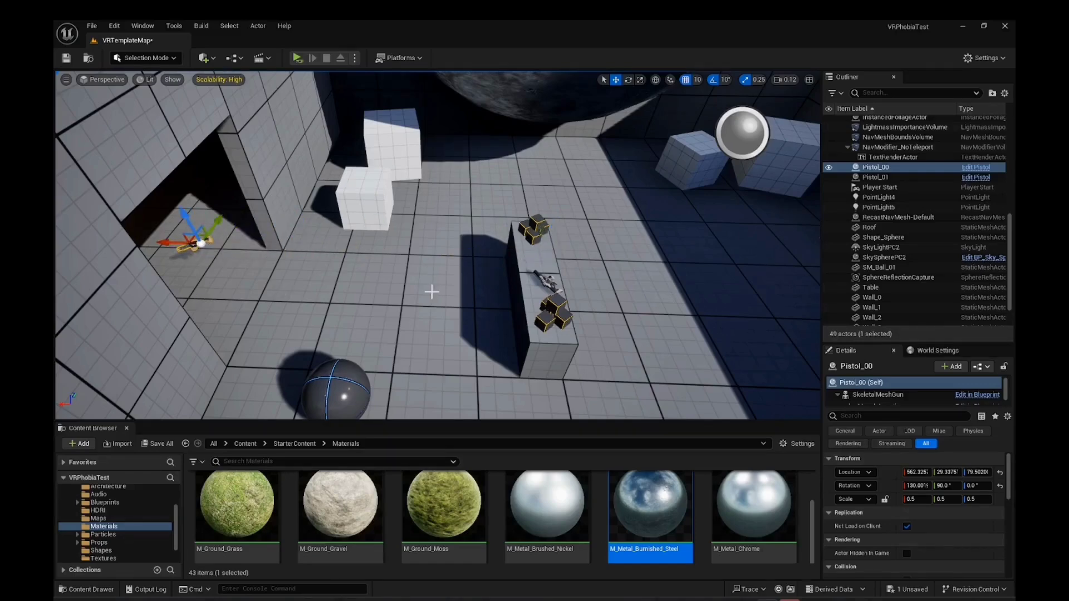
{"action": "right_click_drag", "start_coordinate": [549, 256], "coordinate": [550, 256]}
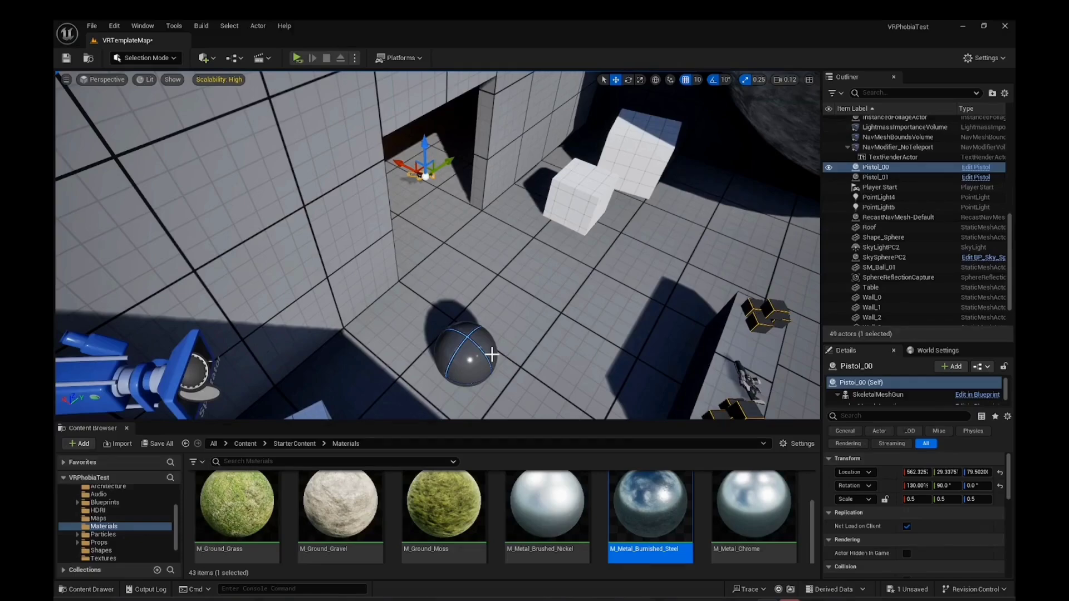
{"action": "right_click_drag", "start_coordinate": [563, 327], "coordinate": [564, 323]}
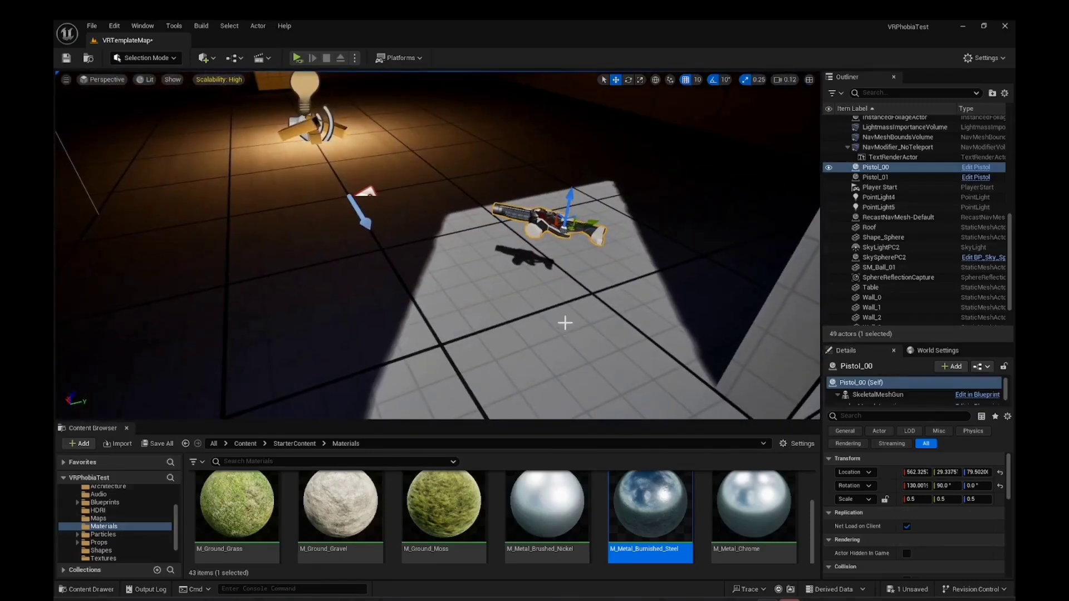
{"action": "left_click_drag", "start_coordinate": [537, 217], "coordinate": [485, 196]}
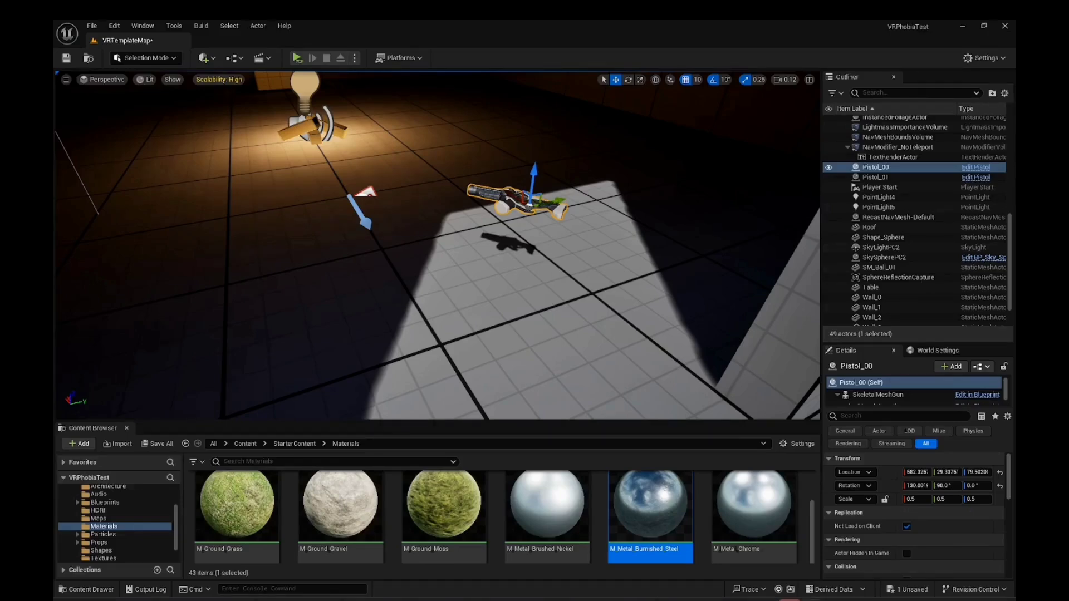
{"action": "left_click", "coordinate": [297, 58]}
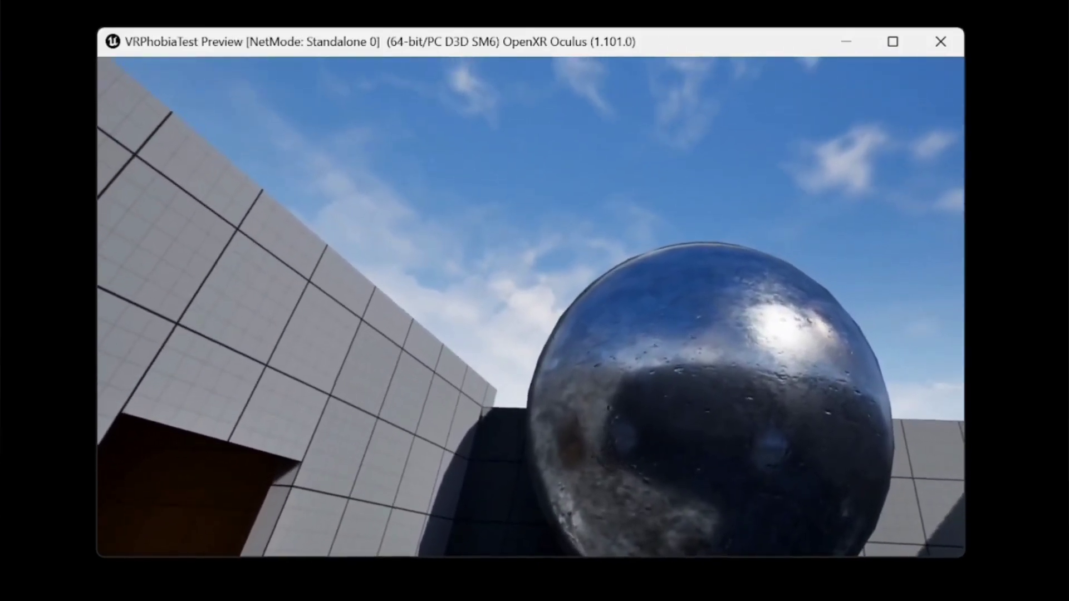
{"action": "key", "text": "Escape"}
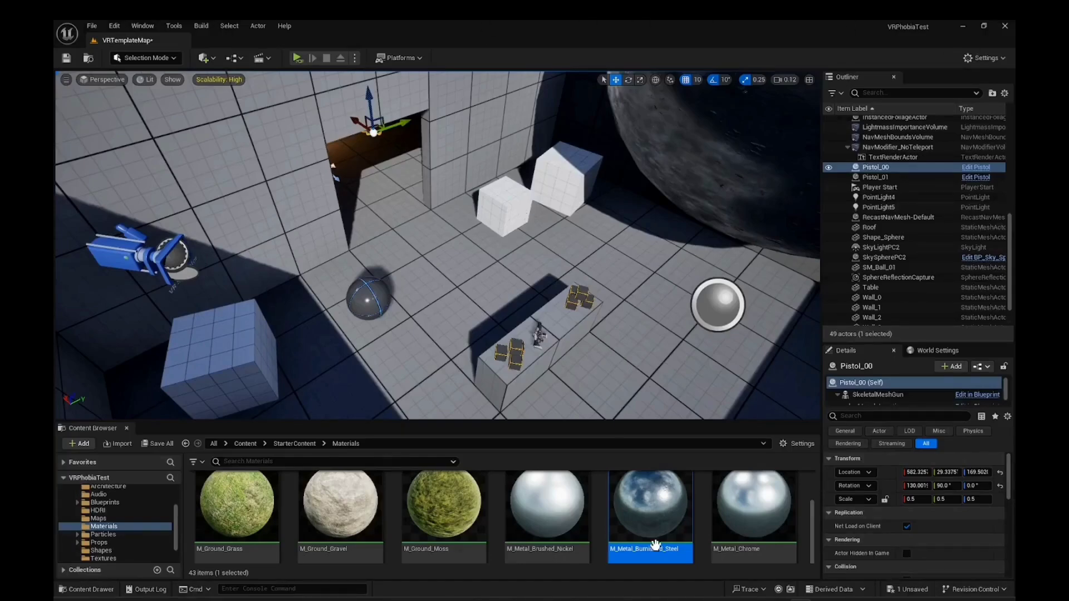
- Level the view and drop M_Metal_Burnished_Steel onto the sphere
{"action": "mouse_move", "coordinate": [646, 524]}
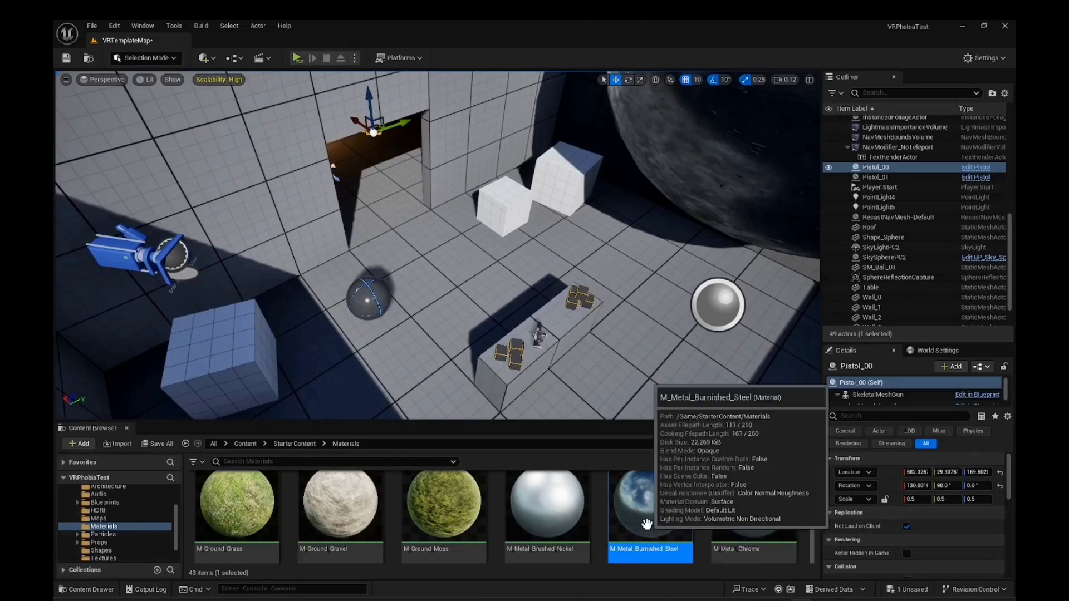
{"action": "mouse_move", "coordinate": [633, 289]}
{"action": "right_mouse_down"}
{"action": "mouse_move", "coordinate": [632, 256]}
{"action": "mouse_move", "coordinate": [630, 308]}
{"action": "right_mouse_up"}
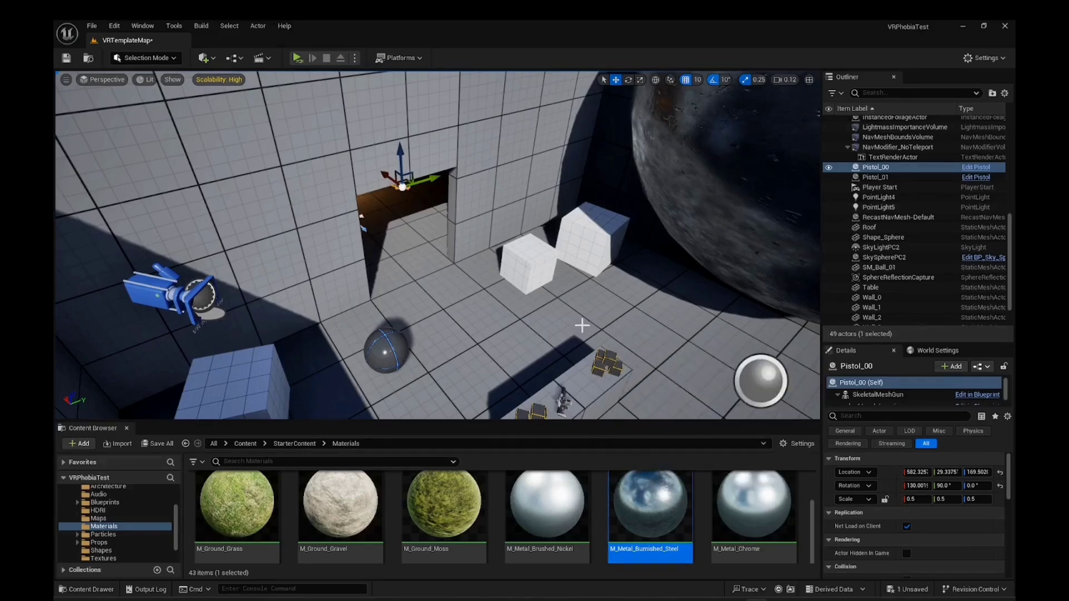
{"action": "right_click_drag", "start_coordinate": [582, 325], "coordinate": [582, 325]}
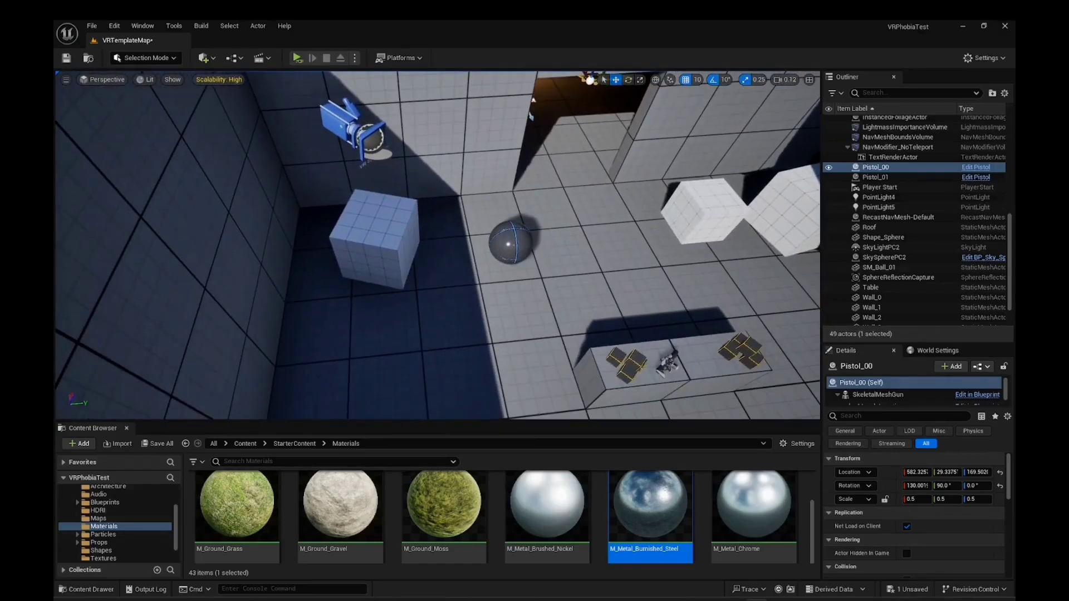
{"action": "left_click_drag", "start_coordinate": [646, 504], "coordinate": [524, 267]}
{"action": "scroll", "coordinate": [525, 311], "scroll_direction": "up", "scroll_amount": 3}
{"action": "scroll", "coordinate": [525, 311], "scroll_direction": "up", "scroll_amount": 5}
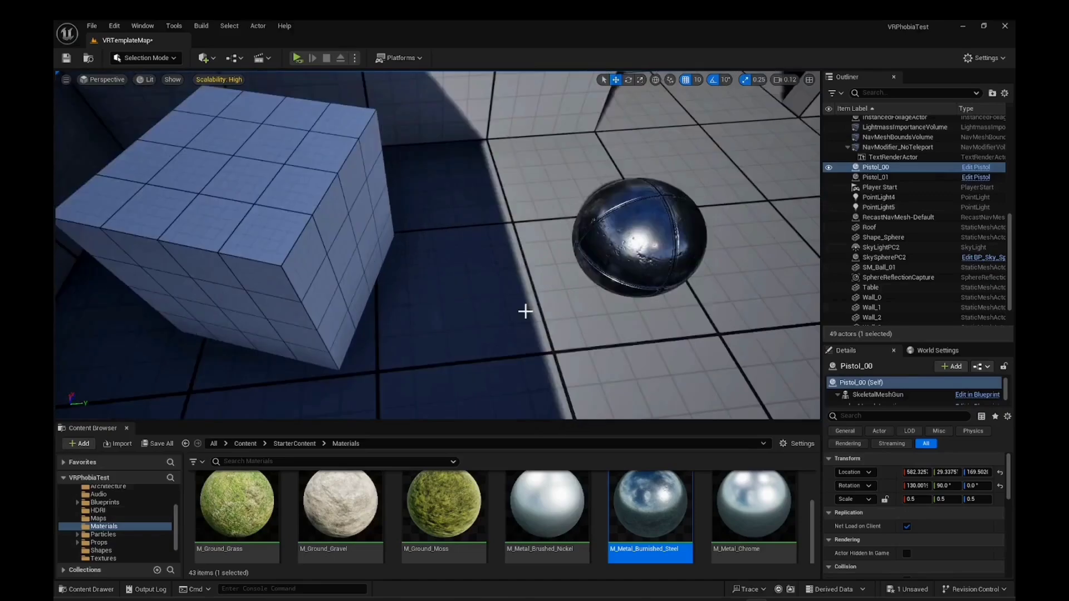
- Close in on the table cubes and drop burnished steel onto the front cube
{"action": "right_click_drag", "start_coordinate": [526, 311], "coordinate": [464, 340]}
{"action": "left_click_drag", "start_coordinate": [640, 504], "coordinate": [437, 136]}
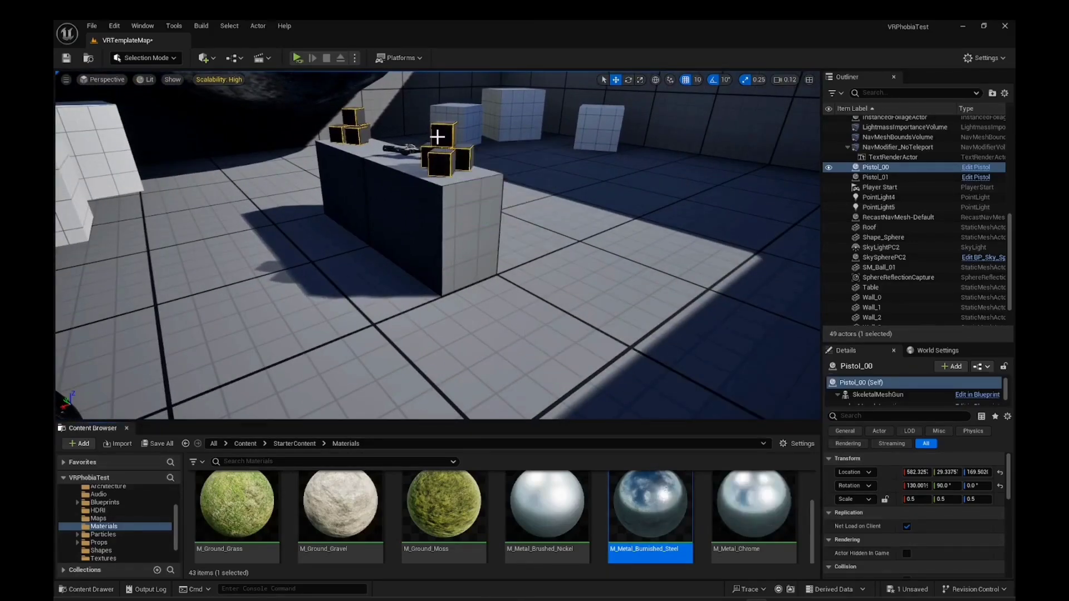
{"action": "right_click_drag", "start_coordinate": [484, 120], "coordinate": [485, 120]}
{"action": "right_click_drag", "start_coordinate": [441, 370], "coordinate": [441, 370]}
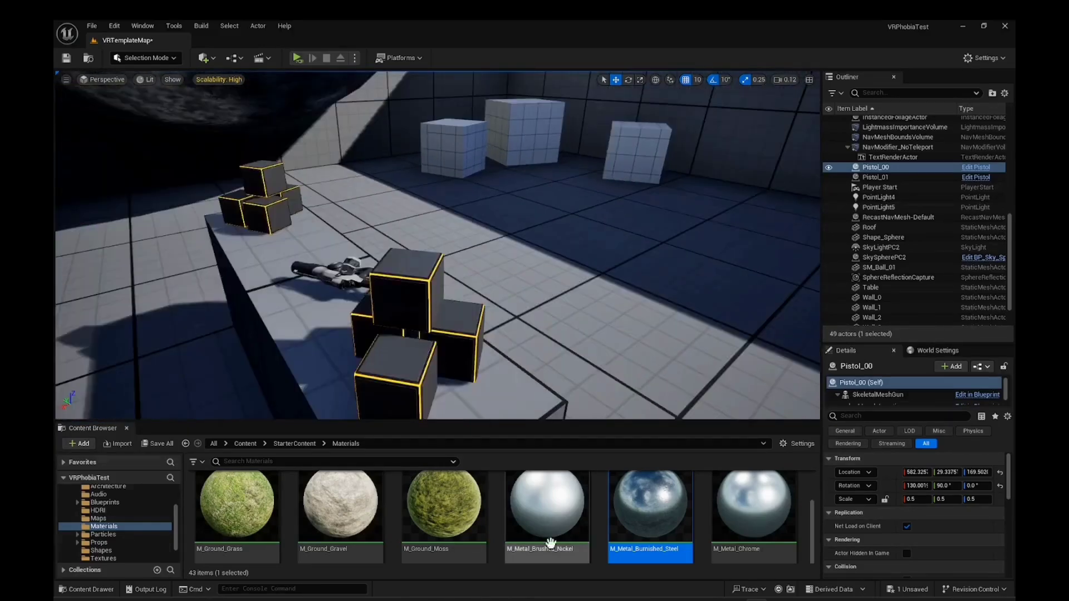
{"action": "left_click_drag", "start_coordinate": [654, 503], "coordinate": [414, 278]}
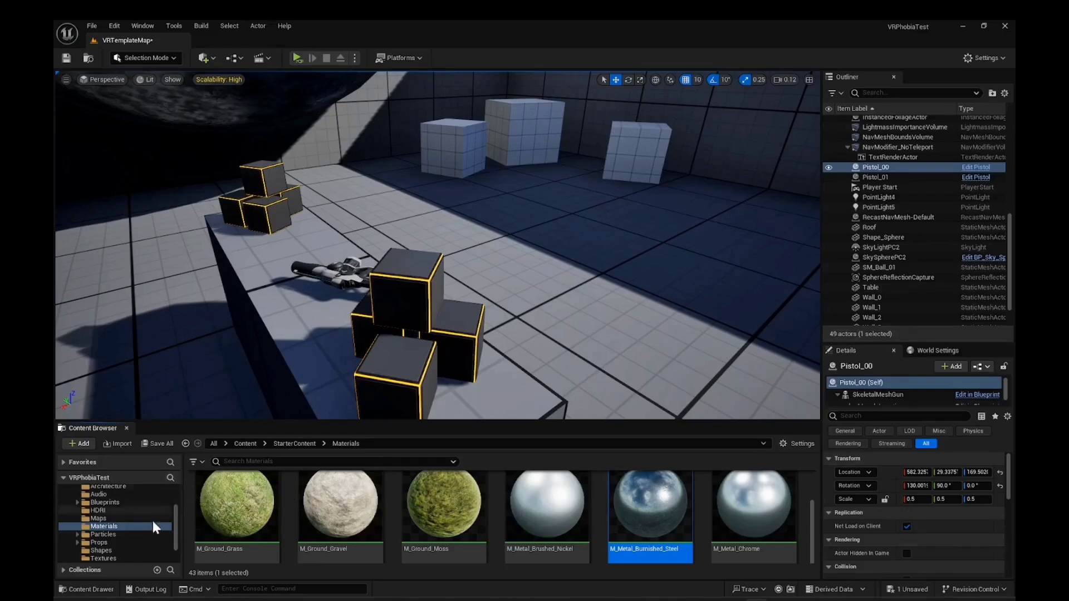
{"action": "scroll", "coordinate": [111, 538], "scroll_direction": "down", "scroll_amount": 1}
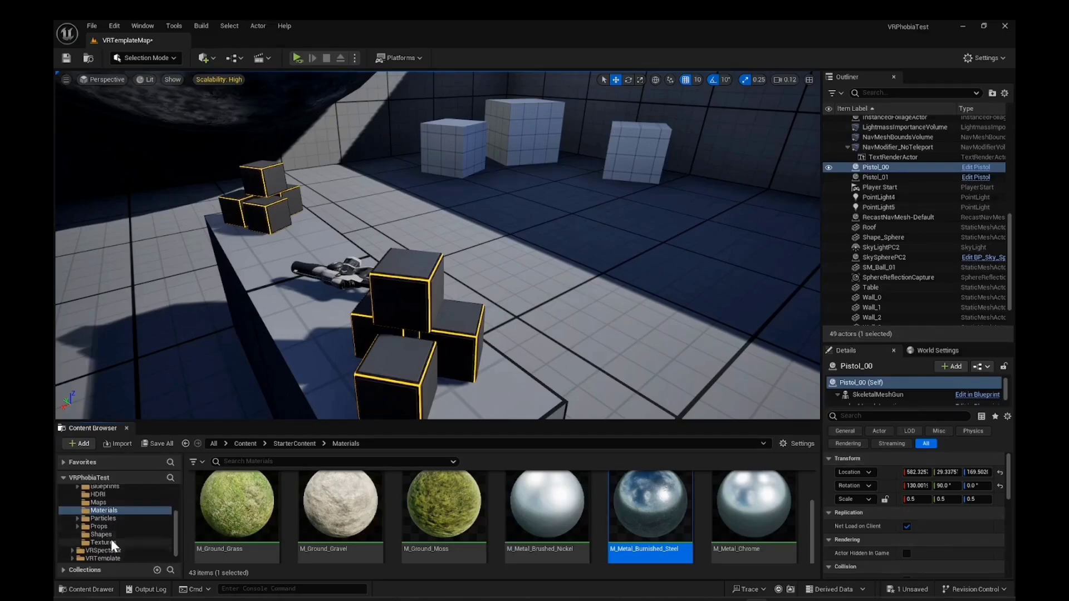
- Assign M_Metal_Burnished_Steel to the front cube's StaticMesh Element 0 material slot
{"action": "left_click", "coordinate": [427, 286]}
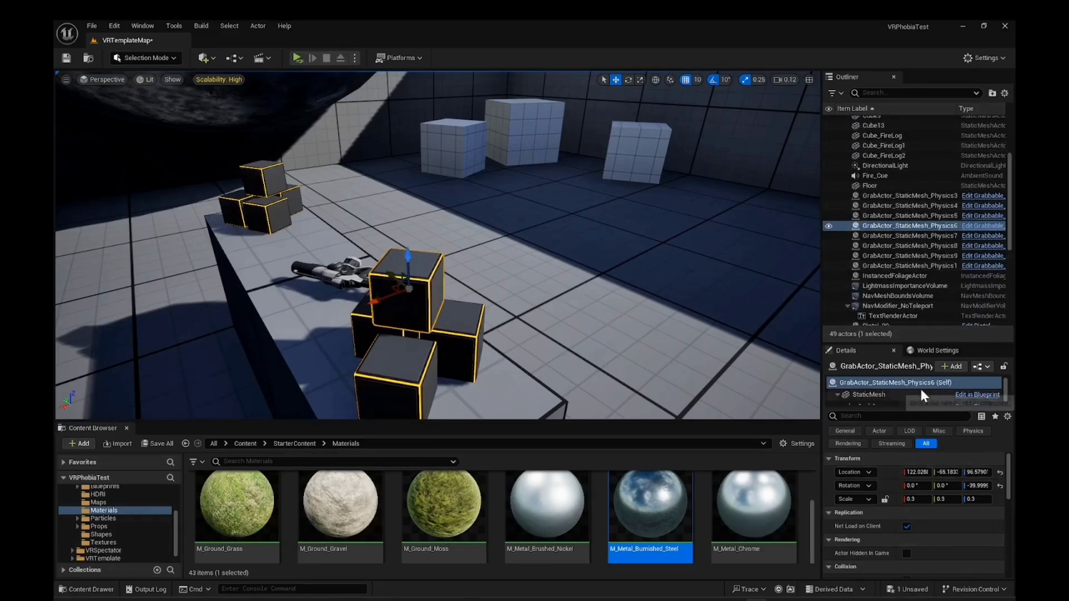
{"action": "scroll", "coordinate": [919, 390], "scroll_direction": "down", "scroll_amount": 1}
{"action": "left_click", "coordinate": [867, 387]}
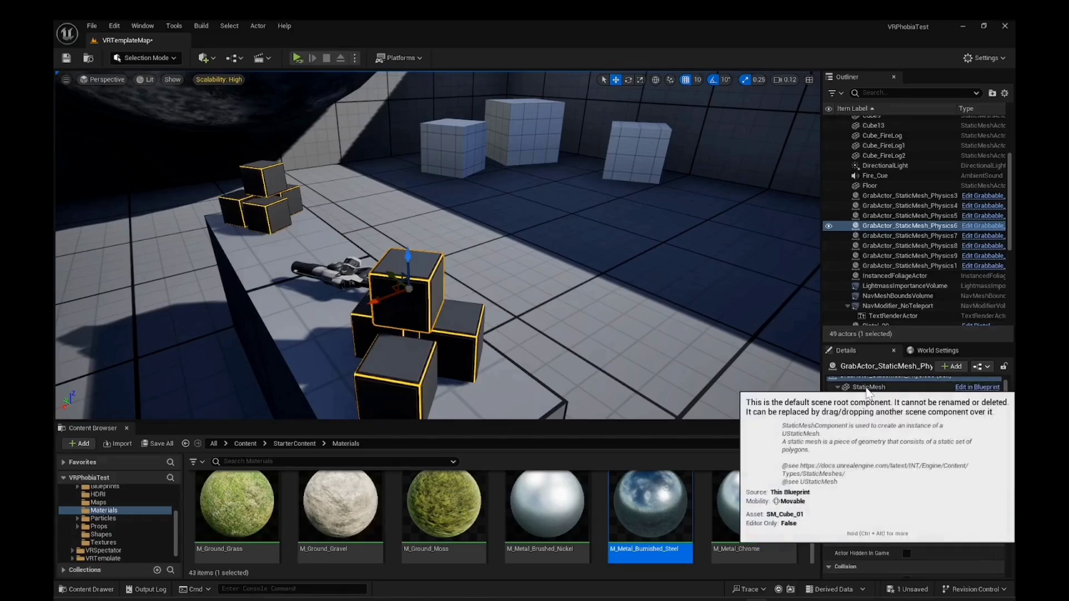
{"action": "scroll", "coordinate": [913, 557], "scroll_direction": "down", "scroll_amount": 3}
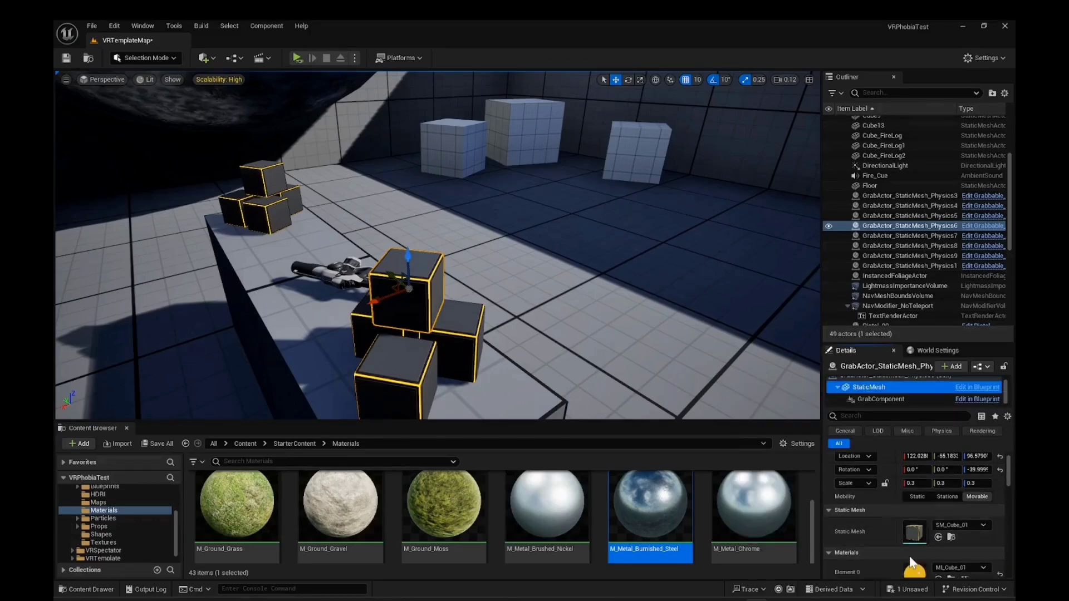
{"action": "scroll", "coordinate": [911, 556], "scroll_direction": "down", "scroll_amount": 1}
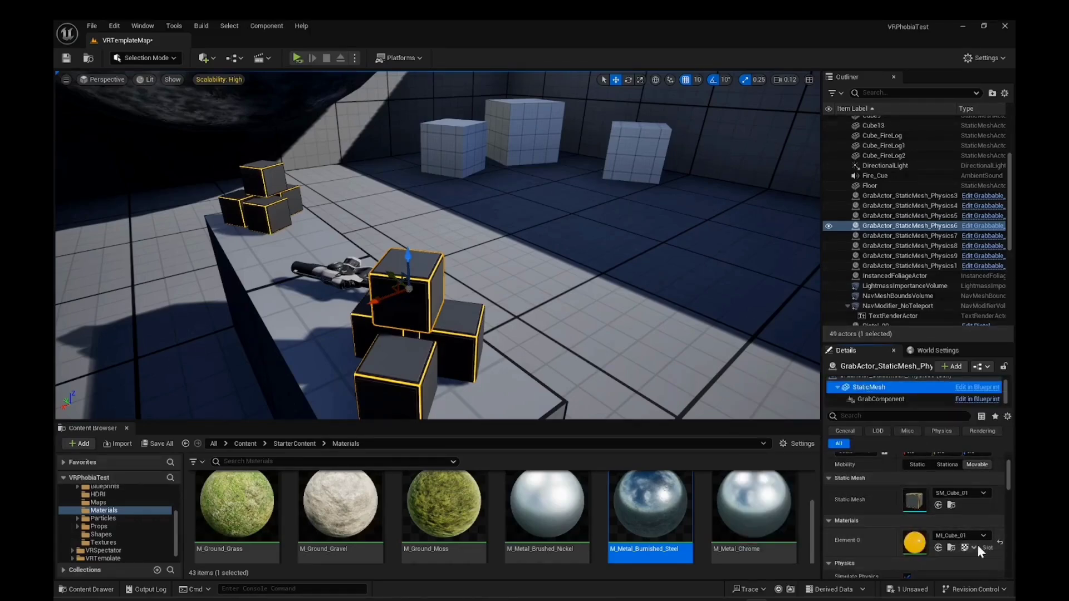
{"action": "scroll", "coordinate": [977, 544], "scroll_direction": "down", "scroll_amount": 3}
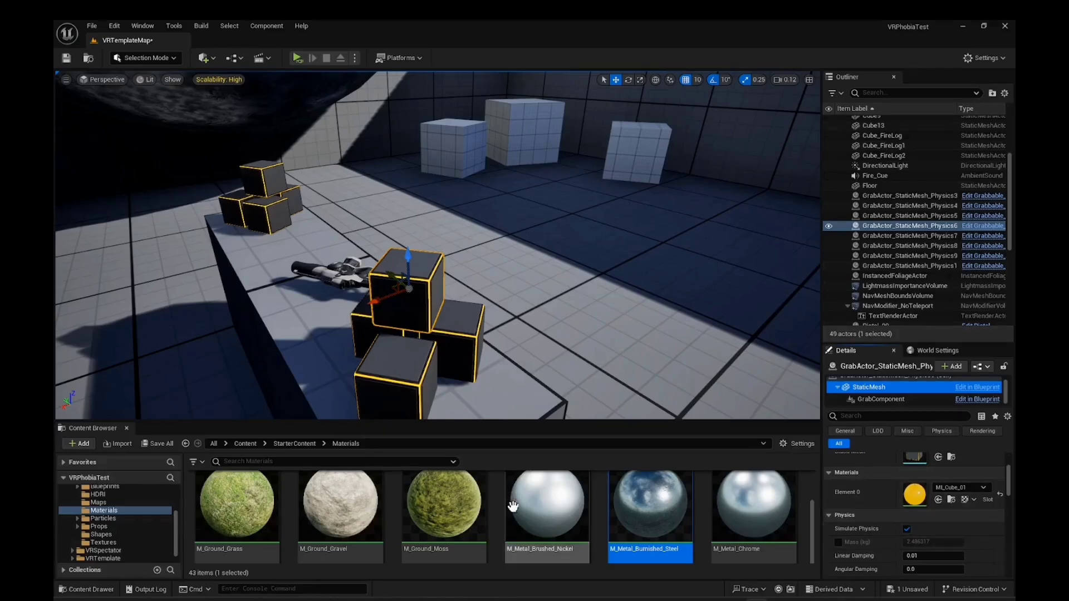
{"action": "left_click_drag", "start_coordinate": [633, 505], "coordinate": [914, 493]}
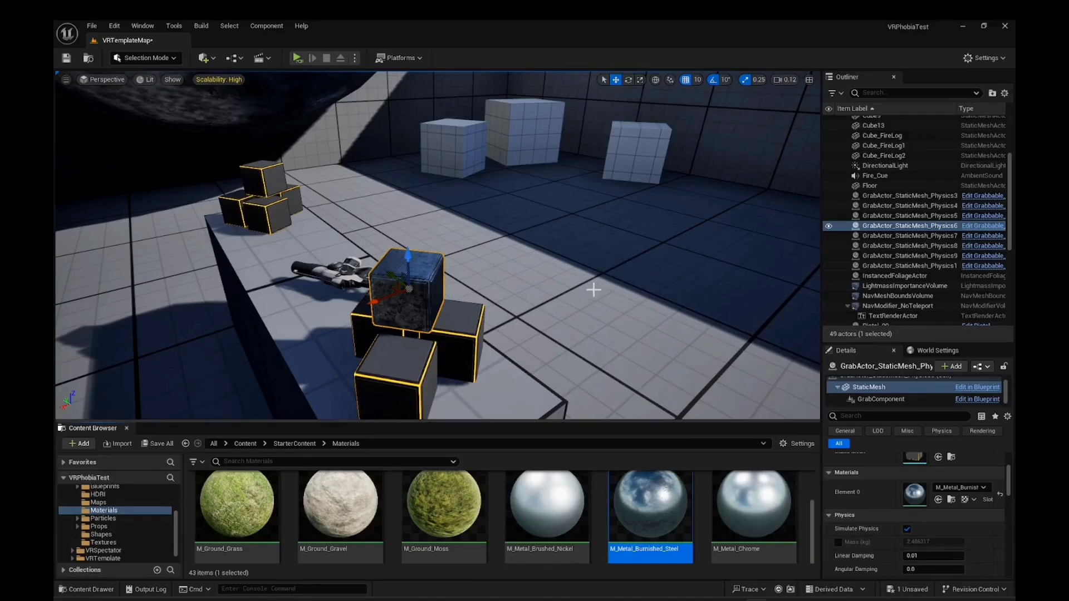
- Move Cube4 across the floor so it sits near the table
{"action": "mouse_move", "coordinate": [585, 340]}
{"action": "left_mouse_down"}
{"action": "mouse_move", "coordinate": [579, 301]}
{"action": "mouse_move", "coordinate": [585, 340]}
{"action": "left_mouse_up"}
{"action": "left_click_drag", "start_coordinate": [650, 504], "coordinate": [613, 219]}
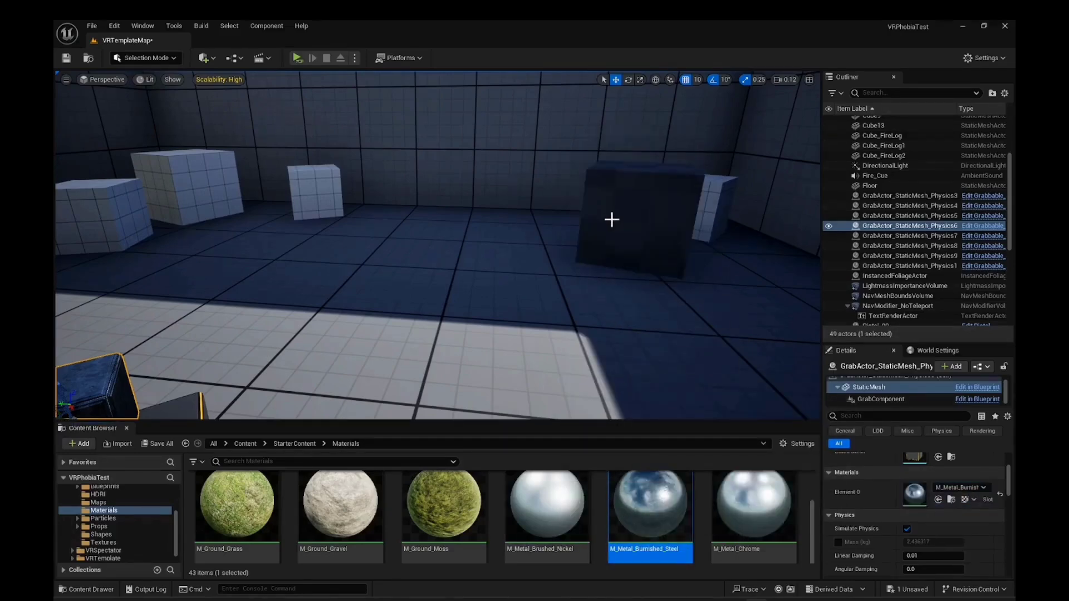
{"action": "left_click_drag", "start_coordinate": [661, 258], "coordinate": [710, 278]}
{"action": "scroll", "coordinate": [710, 279], "scroll_direction": "down", "scroll_amount": 5}
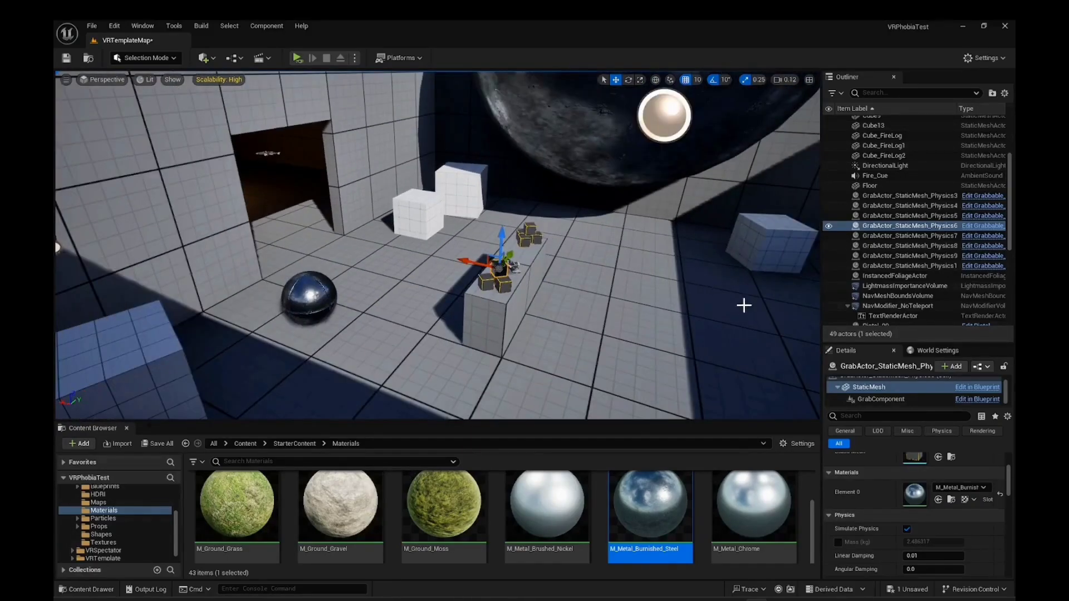
{"action": "left_click_drag", "start_coordinate": [599, 263], "coordinate": [577, 196]}
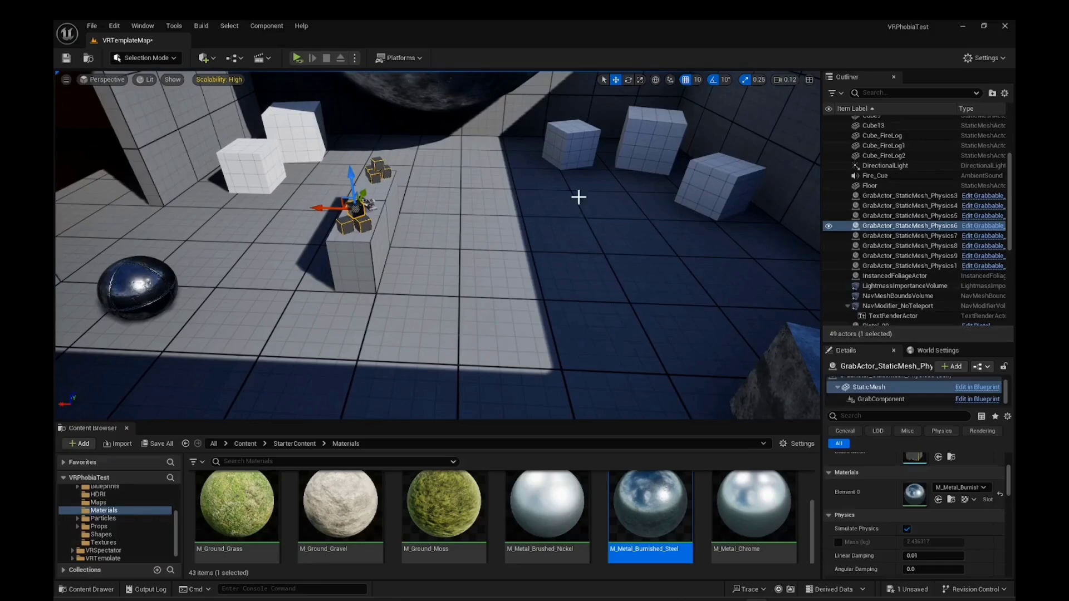
{"action": "left_click", "coordinate": [574, 140]}
{"action": "left_click_drag", "start_coordinate": [573, 141], "coordinate": [471, 346]}
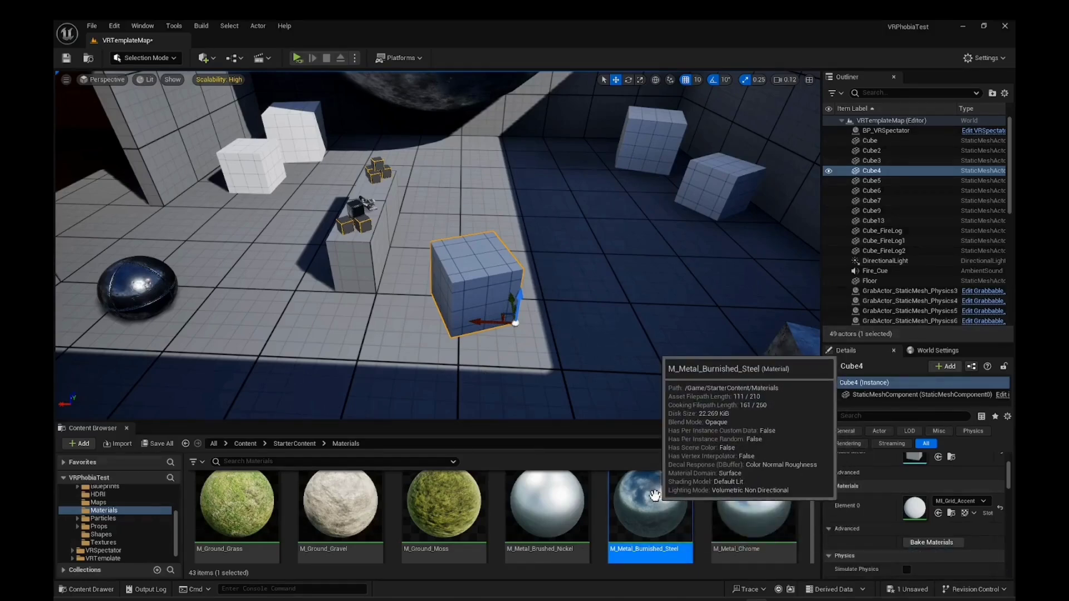
- Drop M_Metal_Burnished_Steel onto Cube4 on the floor, matching the table cube
{"action": "left_click_drag", "start_coordinate": [654, 496], "coordinate": [488, 283]}
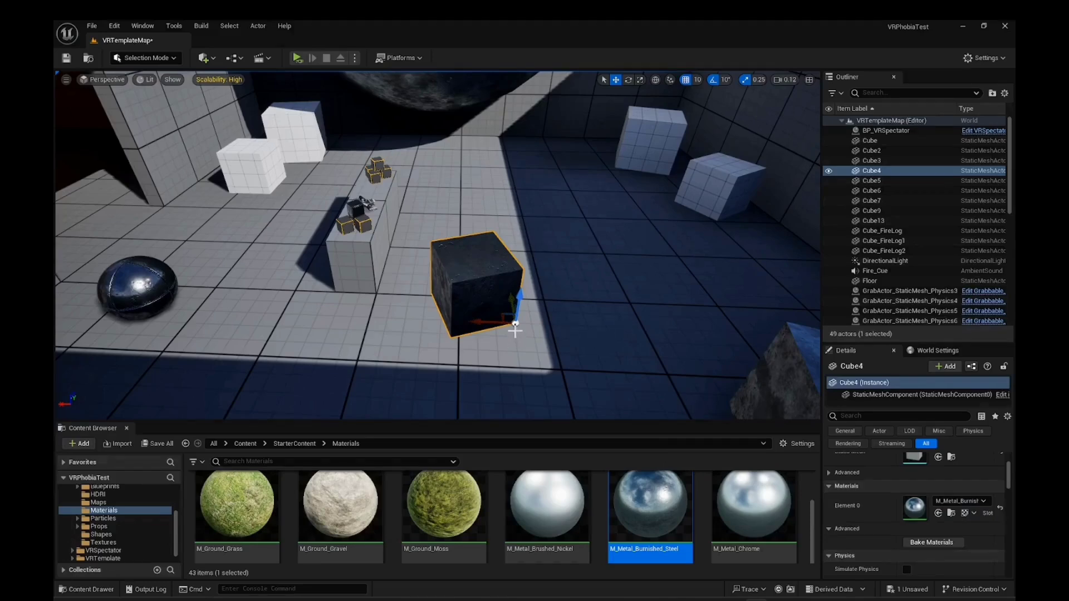
{"action": "right_click_drag", "start_coordinate": [453, 317], "coordinate": [456, 290]}
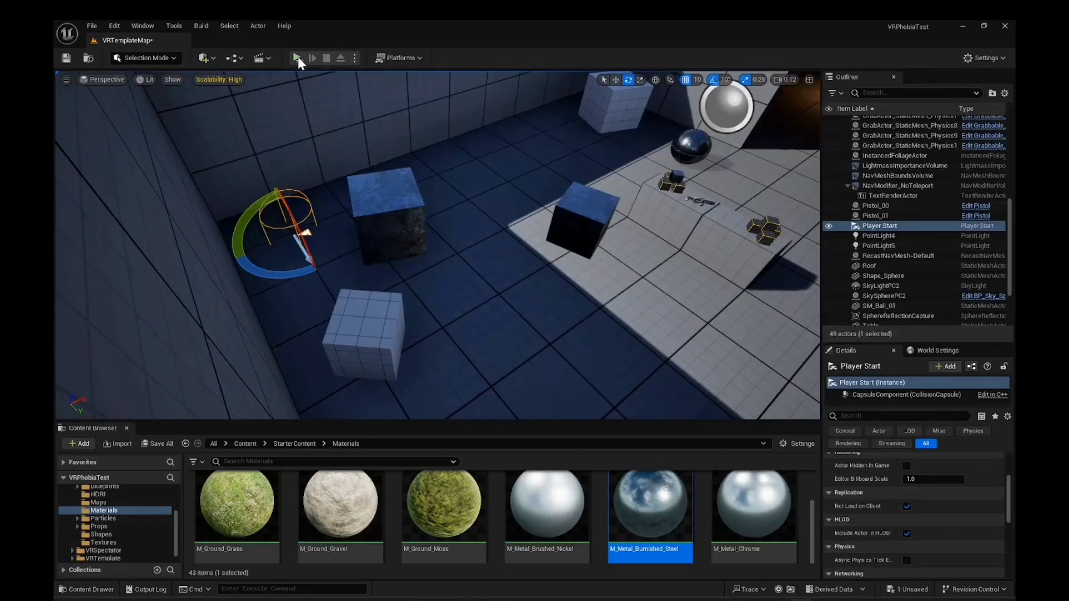
{"action": "left_click", "coordinate": [297, 58]}
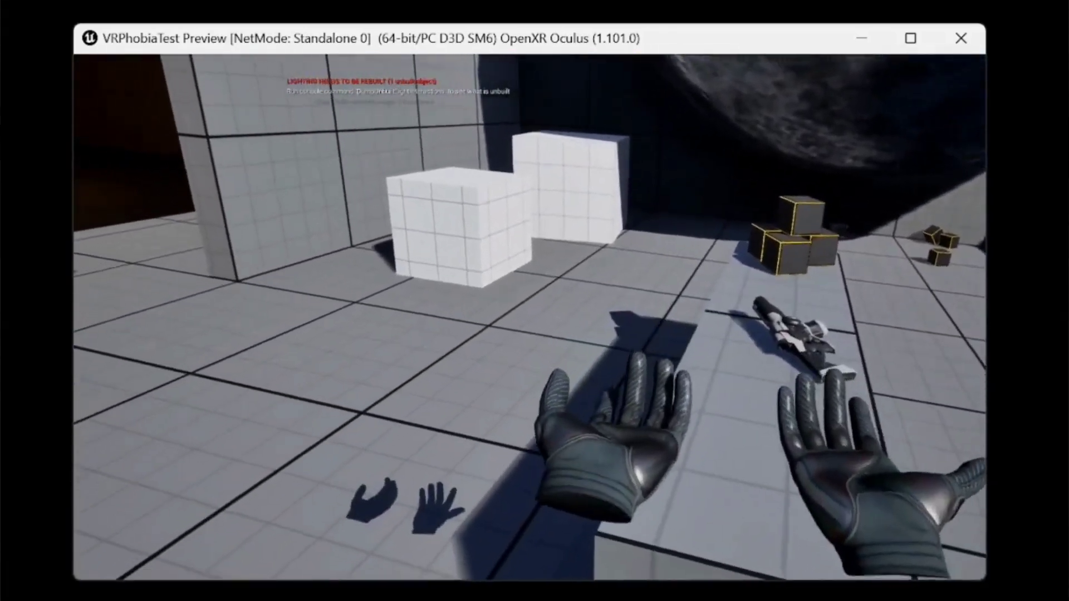
{"action": "key", "text": "Escape"}
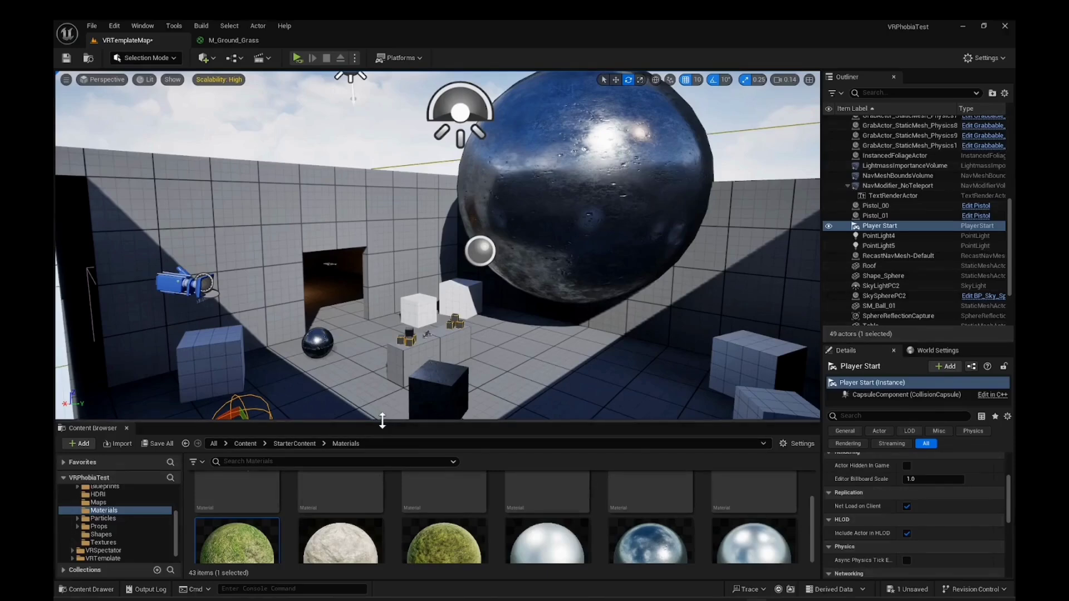
- Open M_Ground_Grass in the material editor and pan the graph to the Base Color tint group
{"action": "left_click_drag", "start_coordinate": [382, 420], "coordinate": [385, 274]}
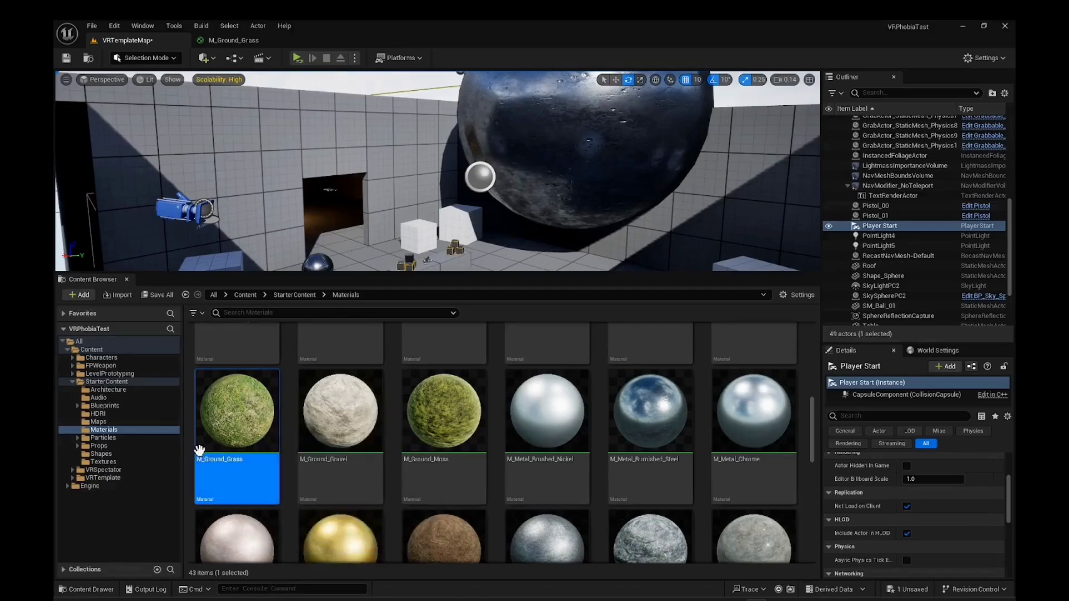
{"action": "double_click", "coordinate": [237, 408]}
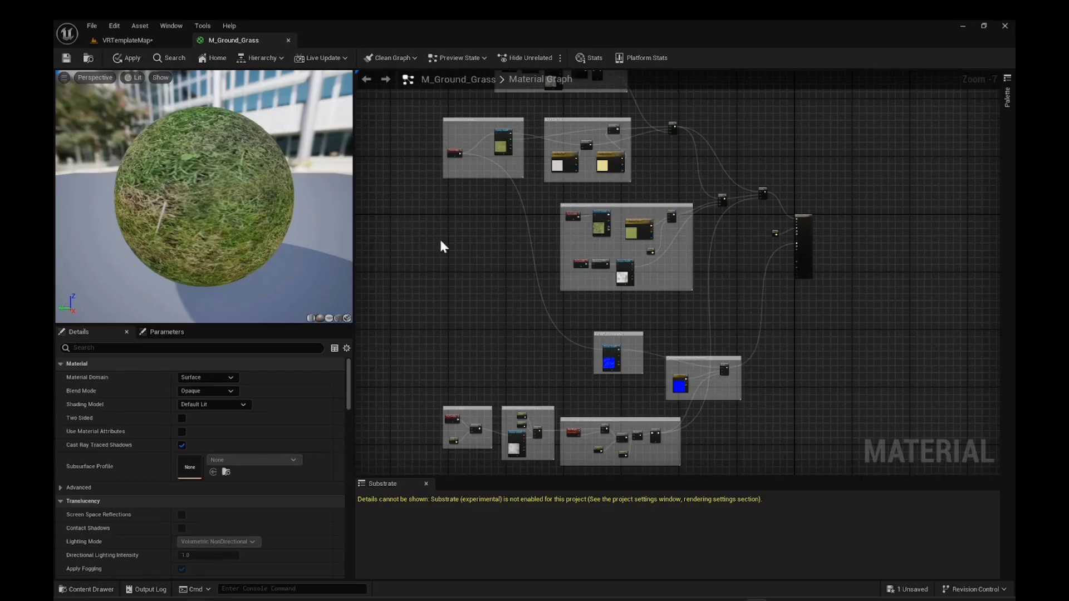
{"action": "scroll", "coordinate": [490, 263], "scroll_direction": "down", "scroll_amount": 3}
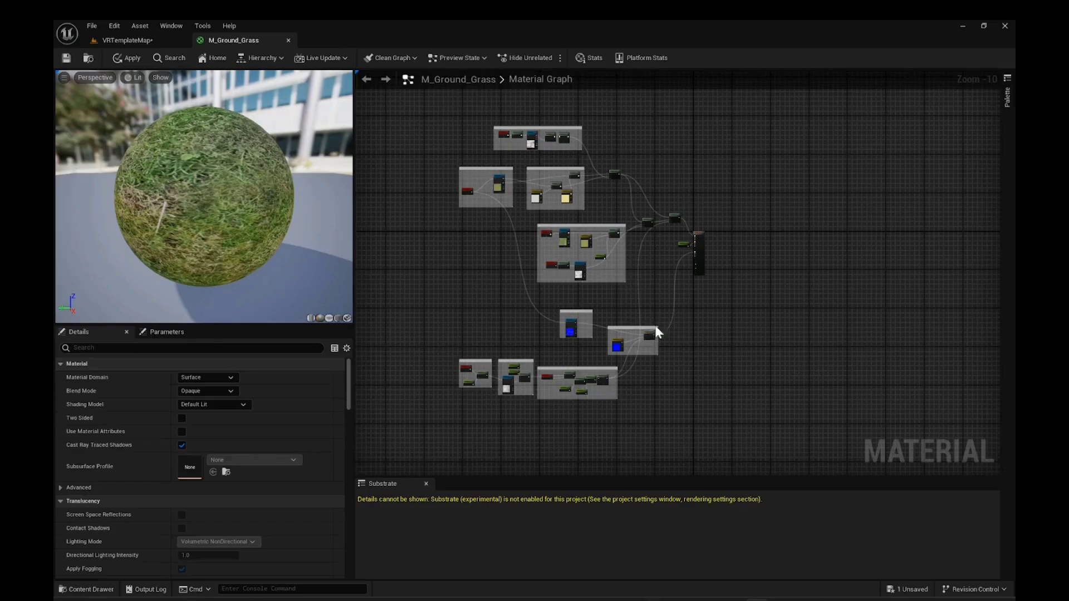
{"action": "scroll", "coordinate": [705, 268], "scroll_direction": "up", "scroll_amount": 8}
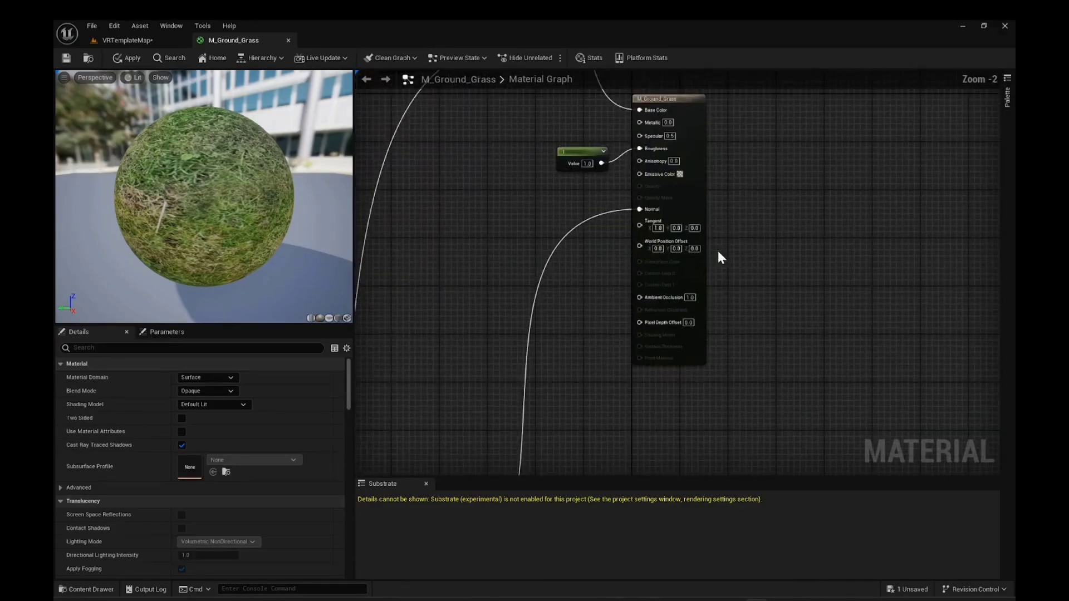
{"action": "right_click_drag", "start_coordinate": [765, 194], "coordinate": [769, 249]}
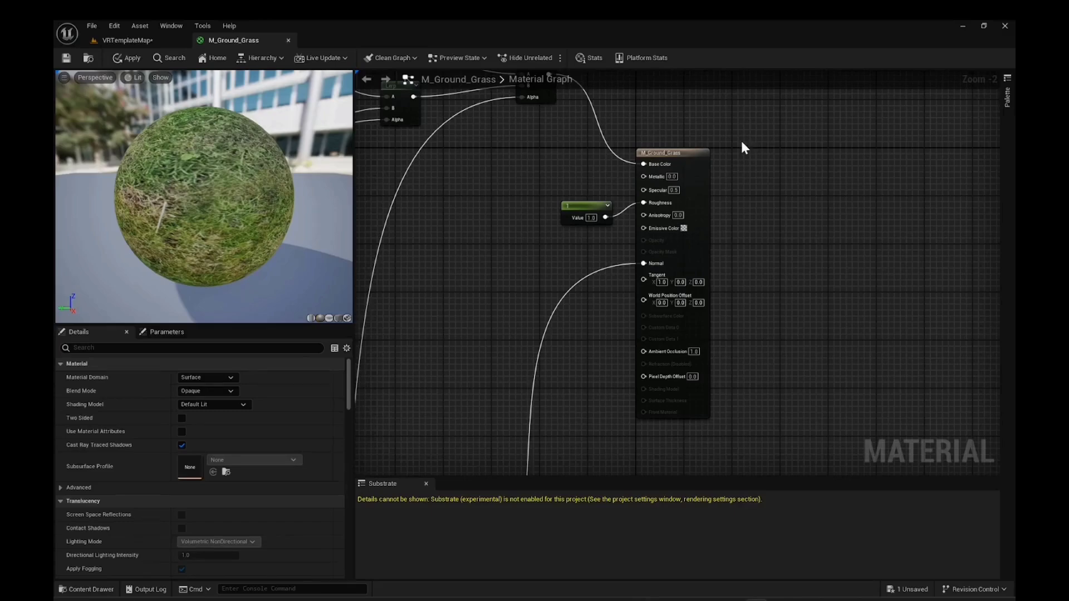
{"action": "scroll", "coordinate": [651, 167], "scroll_direction": "up", "scroll_amount": 3}
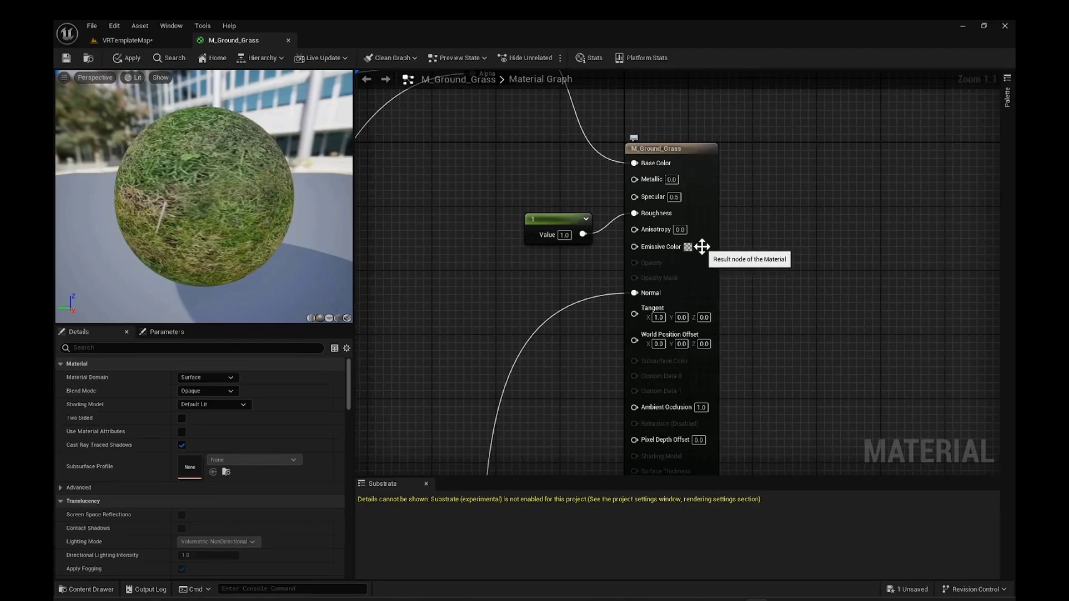
{"action": "scroll", "coordinate": [701, 390], "scroll_direction": "down", "scroll_amount": 1}
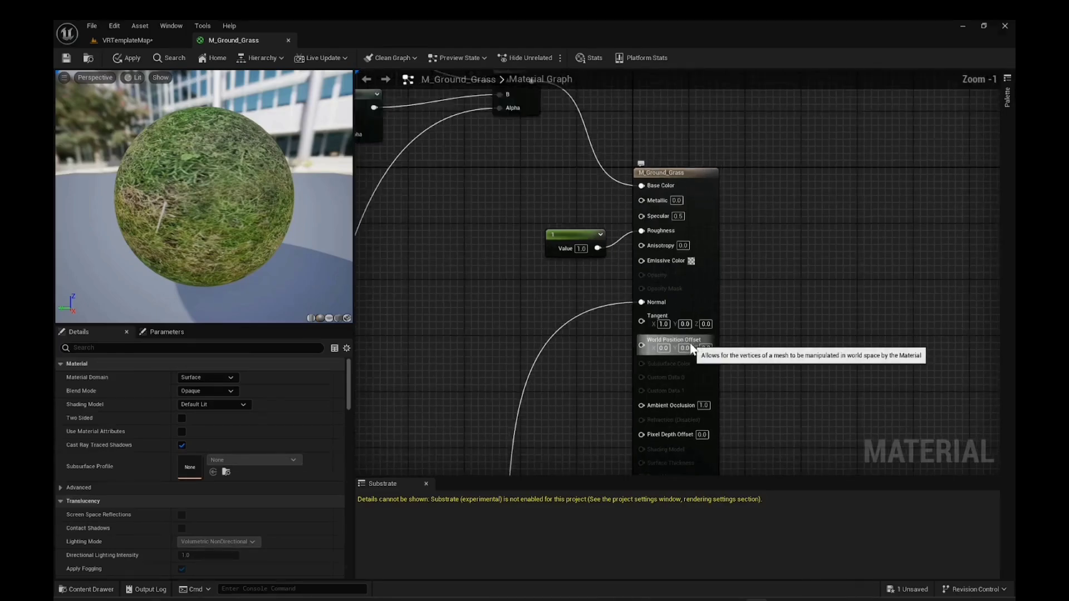
{"action": "scroll", "coordinate": [692, 348], "scroll_direction": "down", "scroll_amount": 3}
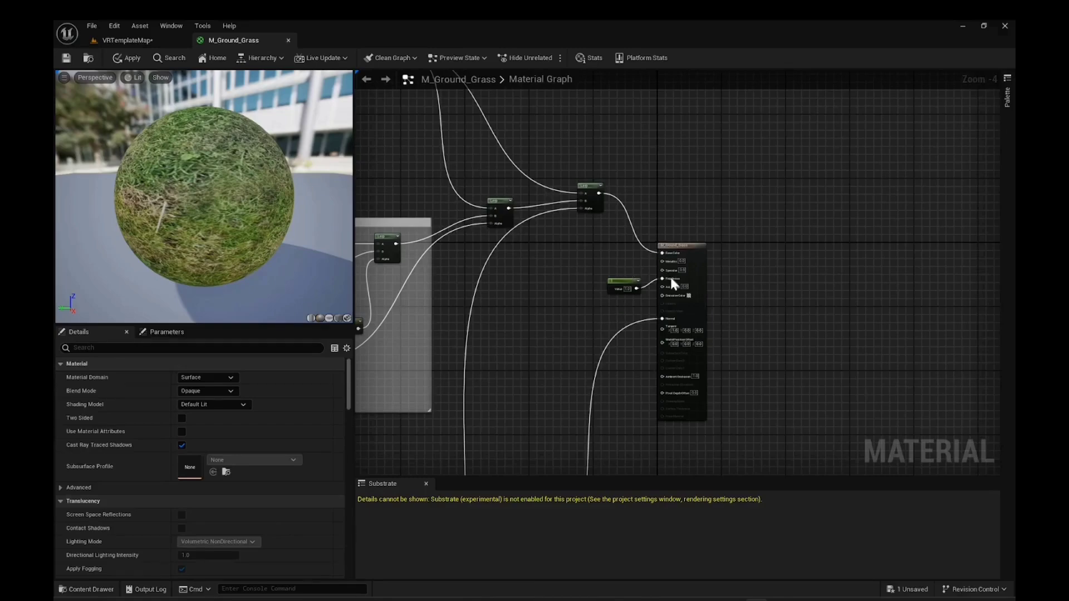
{"action": "scroll", "coordinate": [551, 337], "scroll_direction": "down", "scroll_amount": 1}
{"action": "right_click_drag", "start_coordinate": [546, 332], "coordinate": [941, 534]}
{"action": "scroll", "coordinate": [794, 300], "scroll_direction": "up", "scroll_amount": 2}
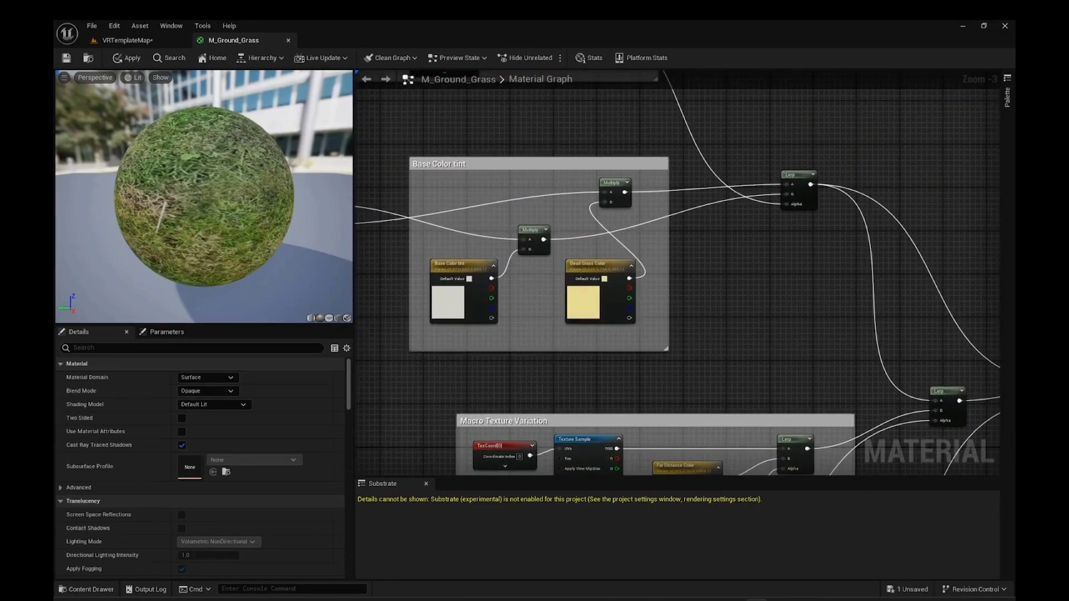
{"action": "right_click_drag", "start_coordinate": [801, 301], "coordinate": [885, 241]}
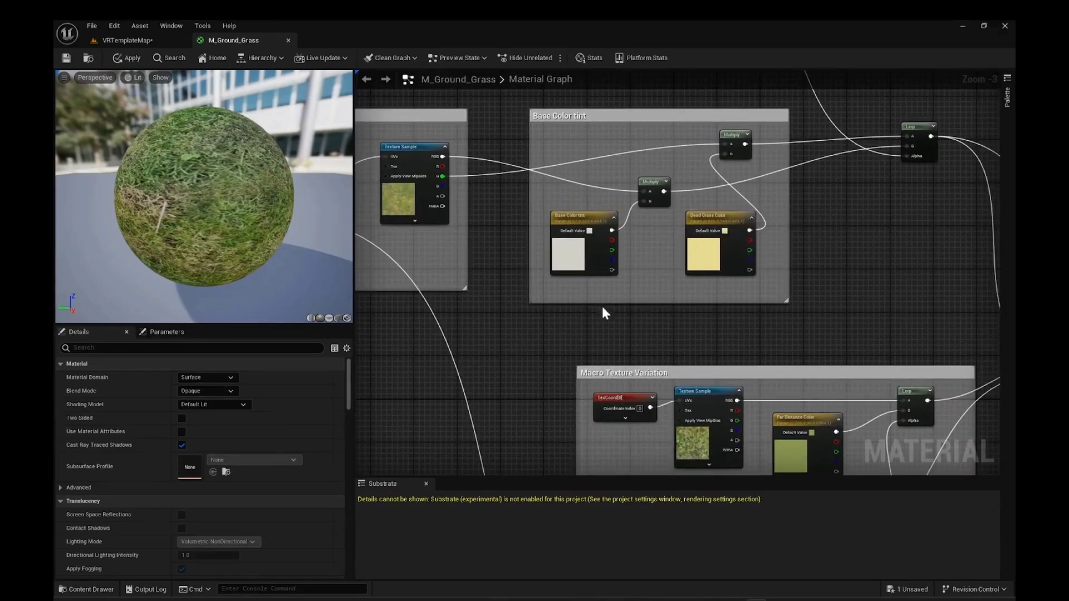
- Show the Parameters list and expand the Base Color tint channel values
{"action": "left_click", "coordinate": [169, 332]}
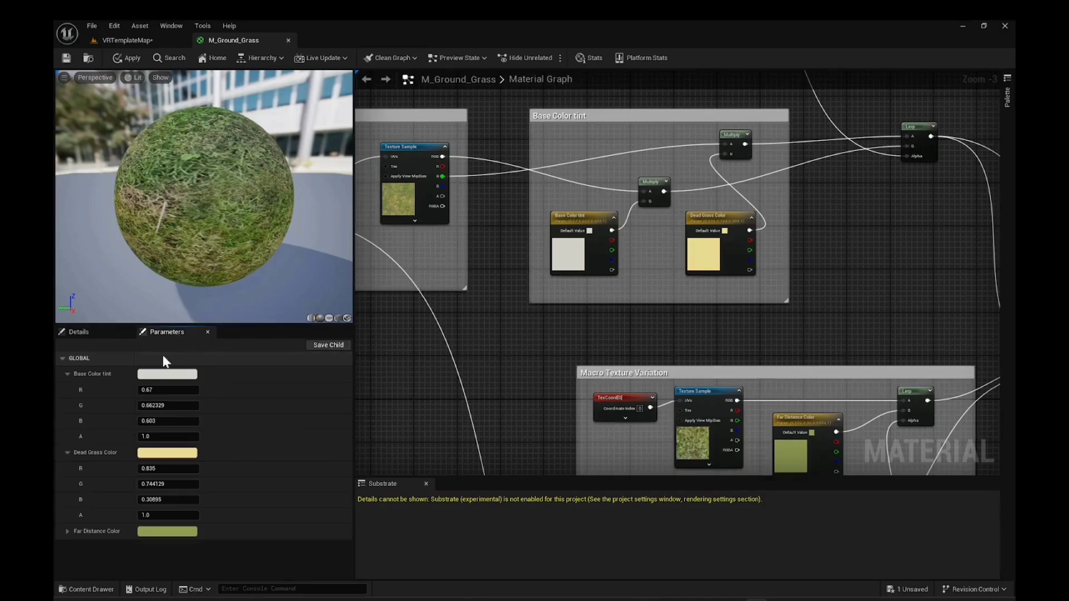
{"action": "left_click", "coordinate": [67, 374]}
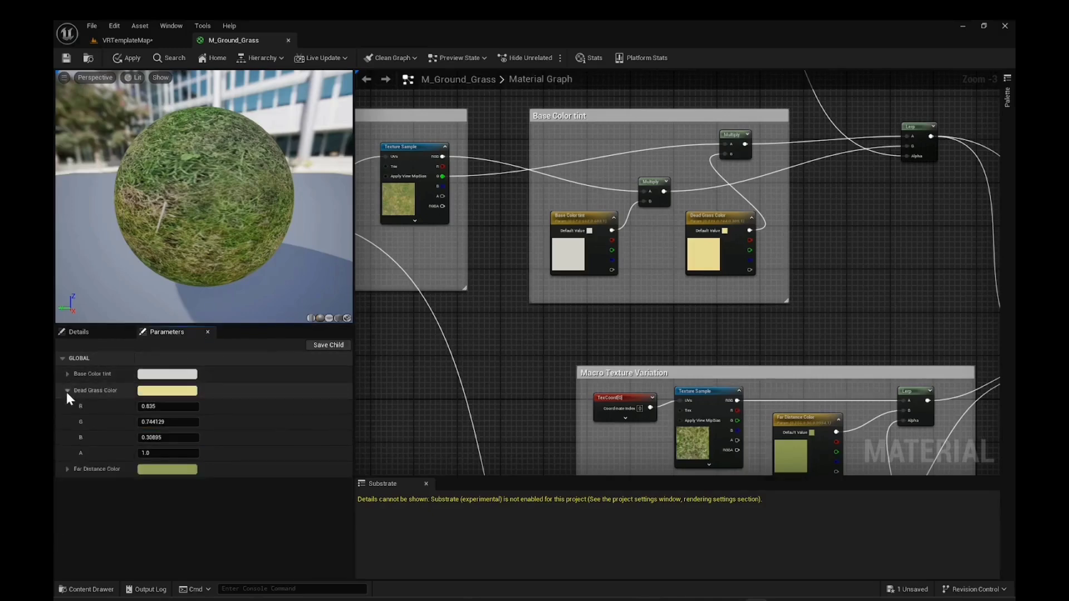
{"action": "left_click", "coordinate": [67, 390]}
{"action": "left_click", "coordinate": [62, 359]}
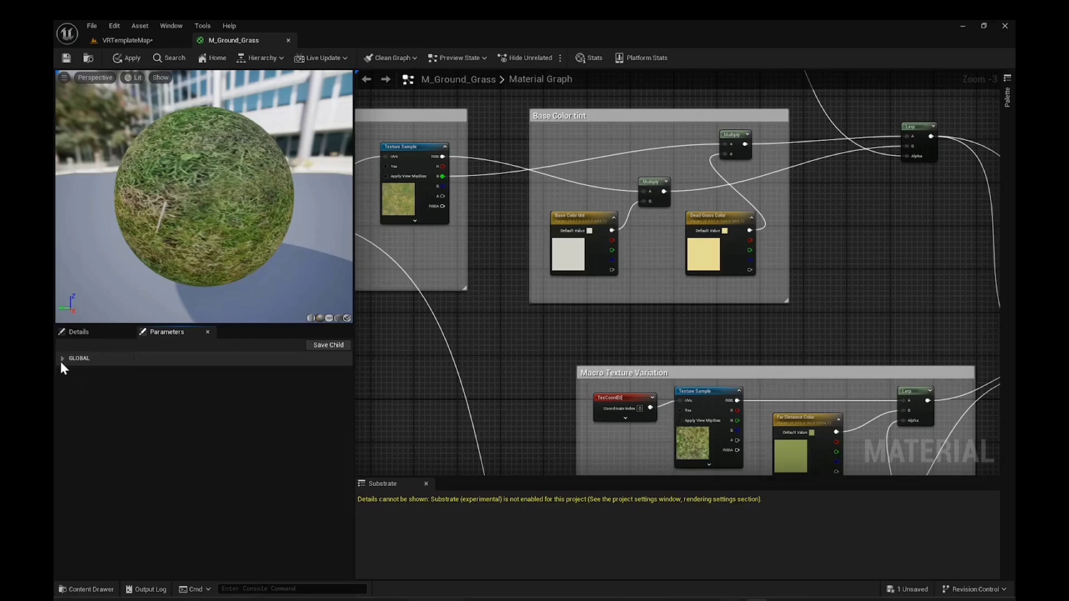
{"action": "left_click", "coordinate": [61, 360]}
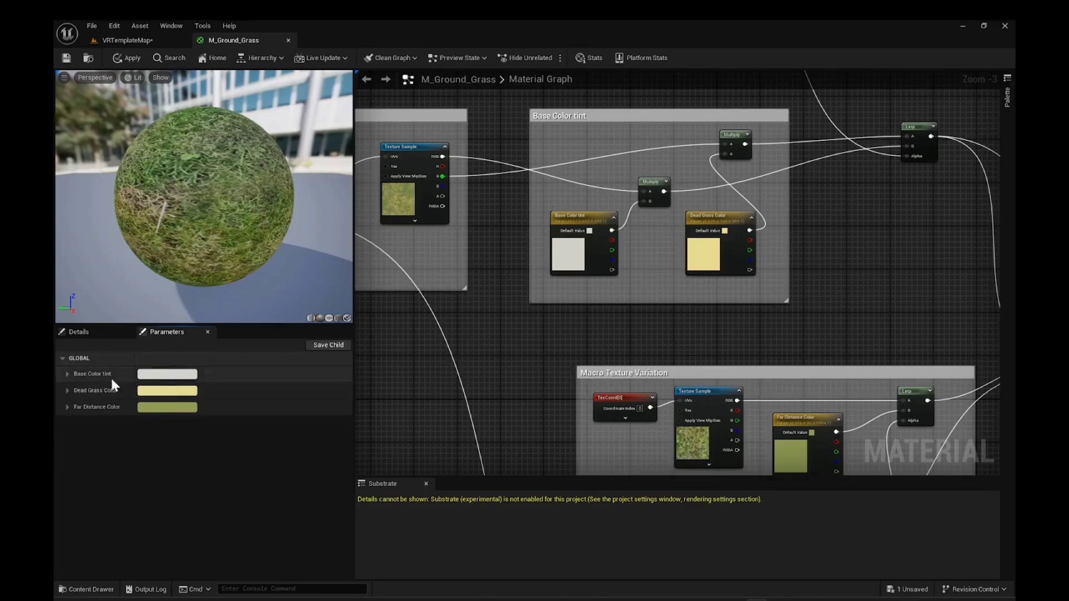
{"action": "left_click", "coordinate": [66, 374]}
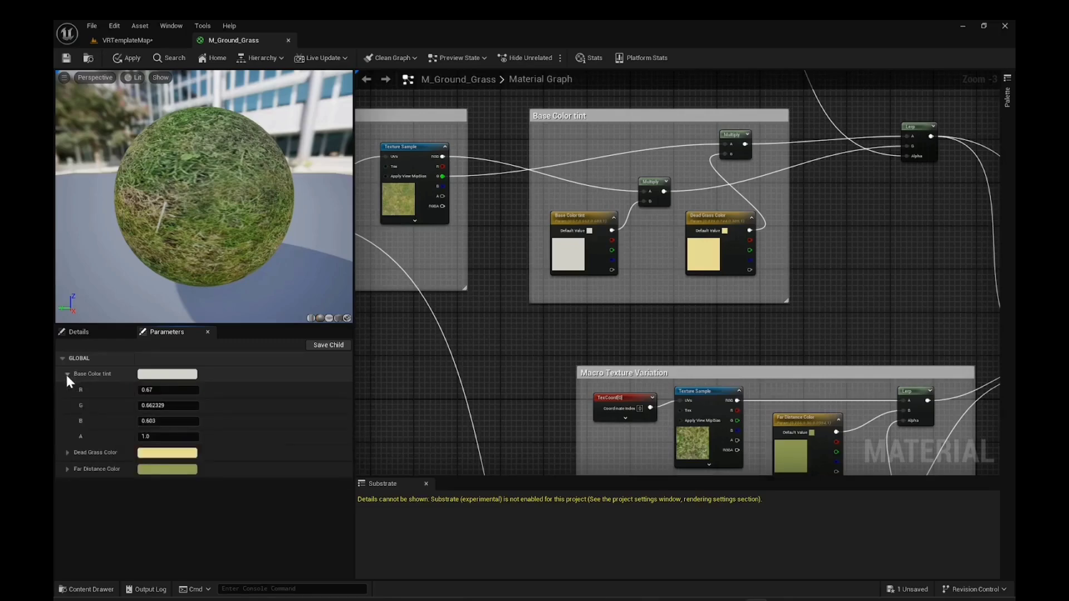
- Preview and cancel a pink tint, raise tint red to ~4.3 and Dead Grass blue, then undo
{"action": "left_click", "coordinate": [161, 376]}
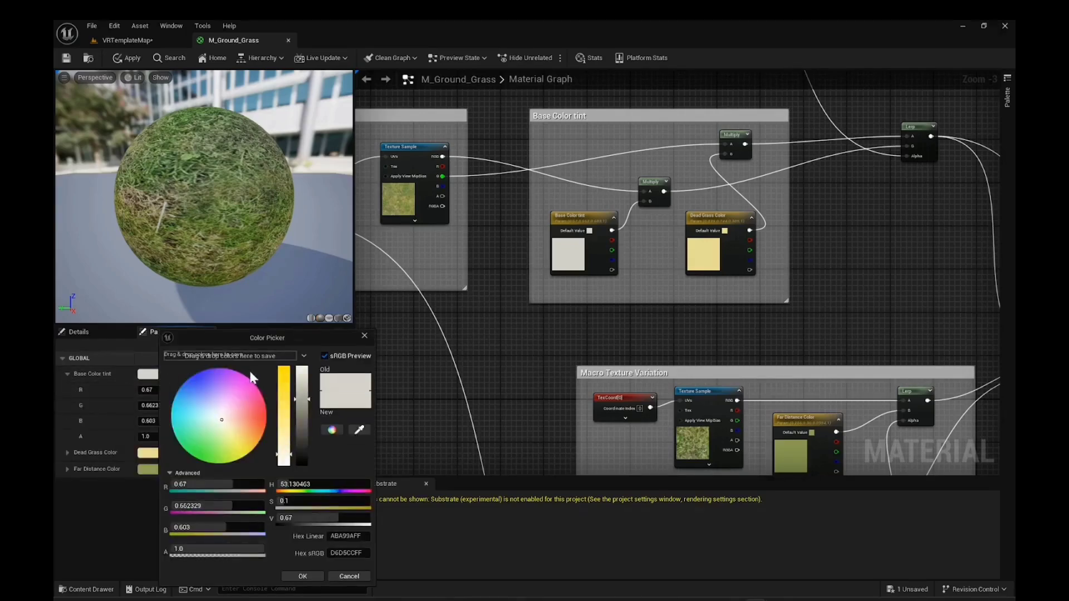
{"action": "left_click", "coordinate": [237, 384]}
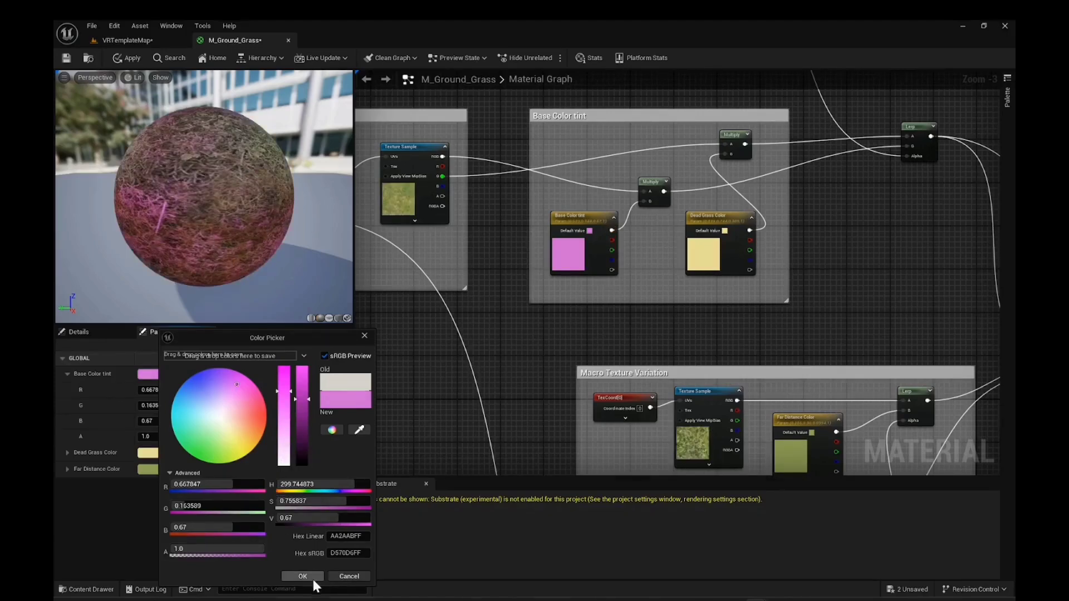
{"action": "left_click", "coordinate": [333, 575]}
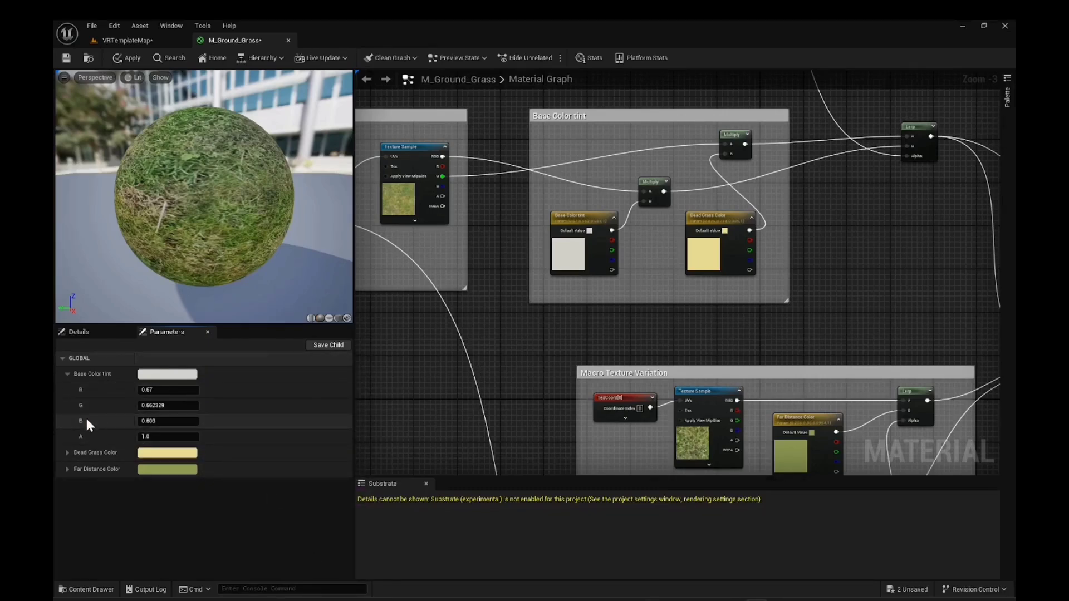
{"action": "left_click_drag", "start_coordinate": [154, 389], "coordinate": [190, 389]}
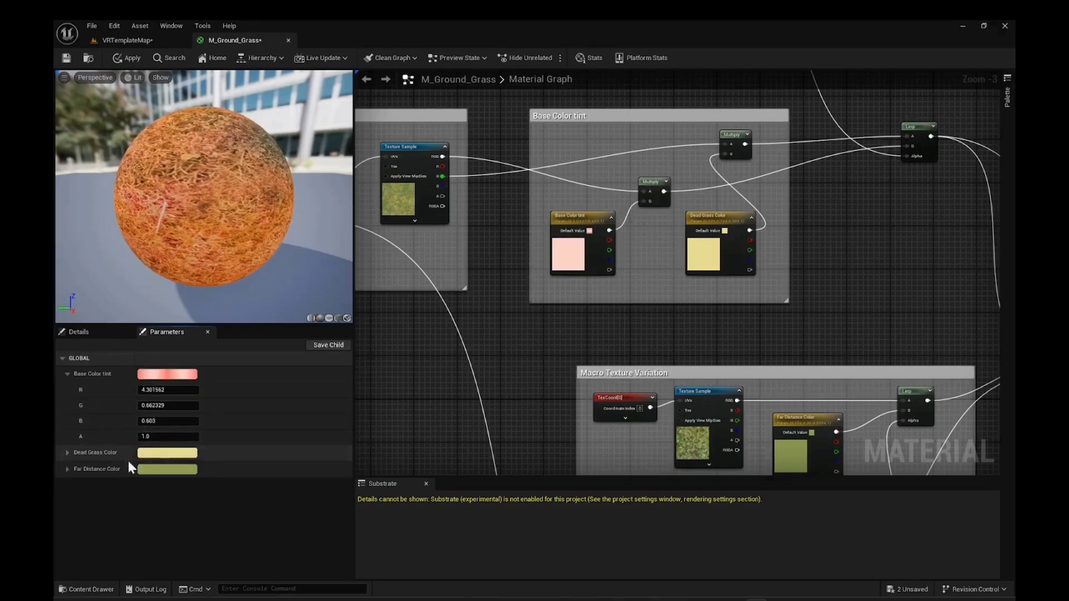
{"action": "left_click", "coordinate": [67, 453]}
{"action": "left_click_drag", "start_coordinate": [152, 500], "coordinate": [212, 500]}
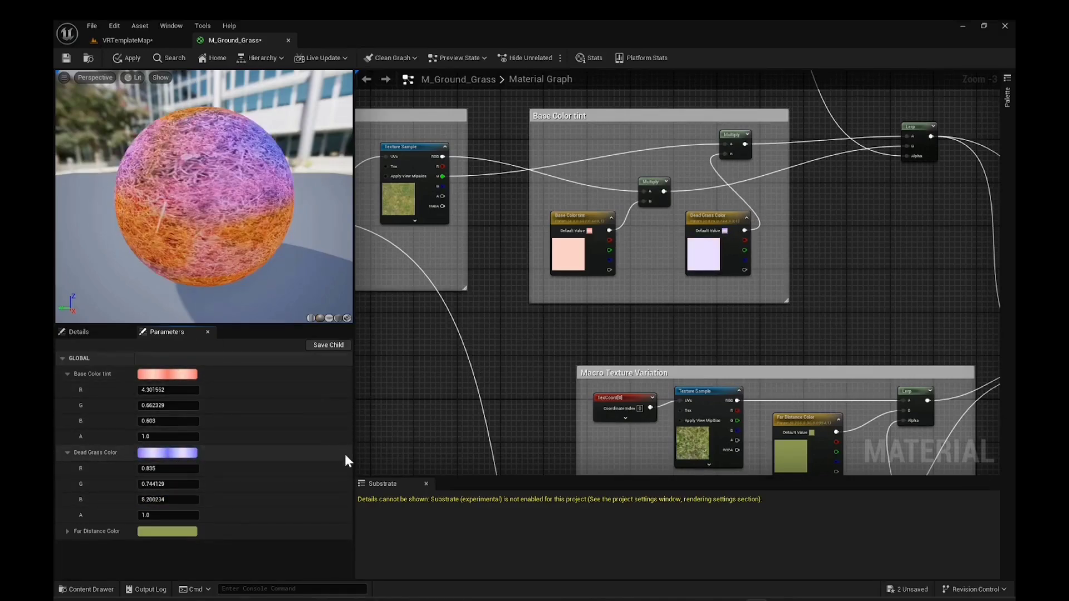
{"action": "key", "text": "ctrl+z"}
{"action": "key", "text": "ctrl+z"}
{"action": "key", "text": "ctrl+z"}
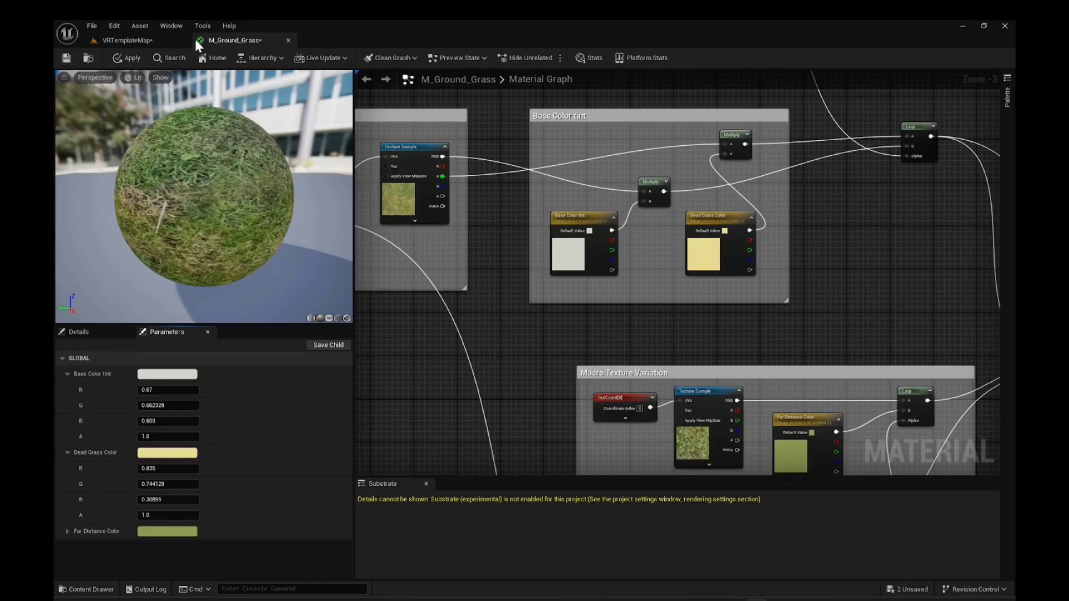
- Undo the last M_Ground_Grass graph change and return to the VRTemplateMap level
{"action": "left_click", "coordinate": [140, 41]}
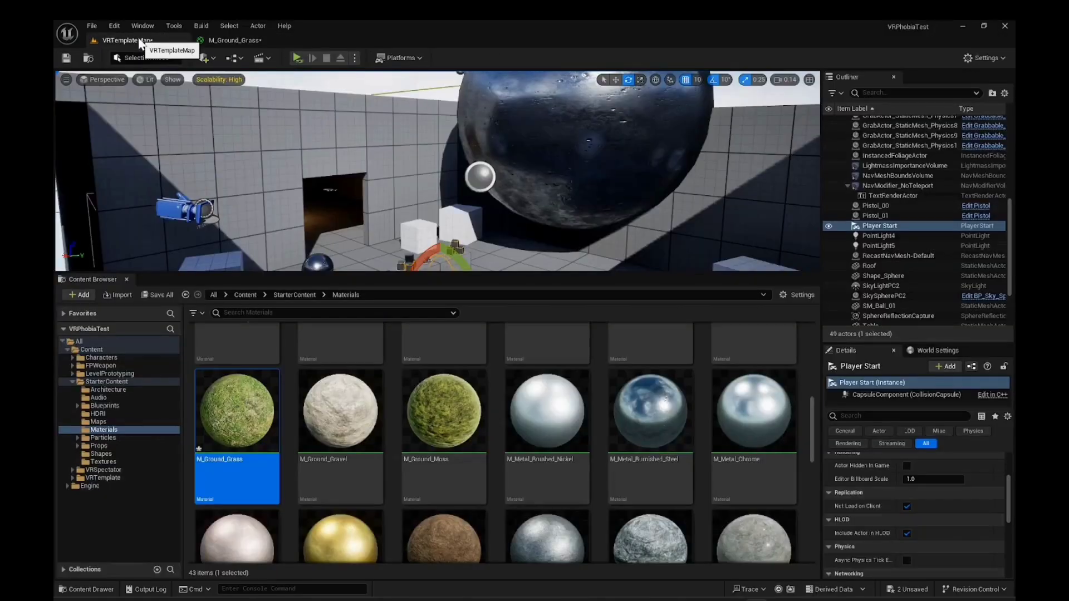
{"action": "left_click", "coordinate": [247, 37]}
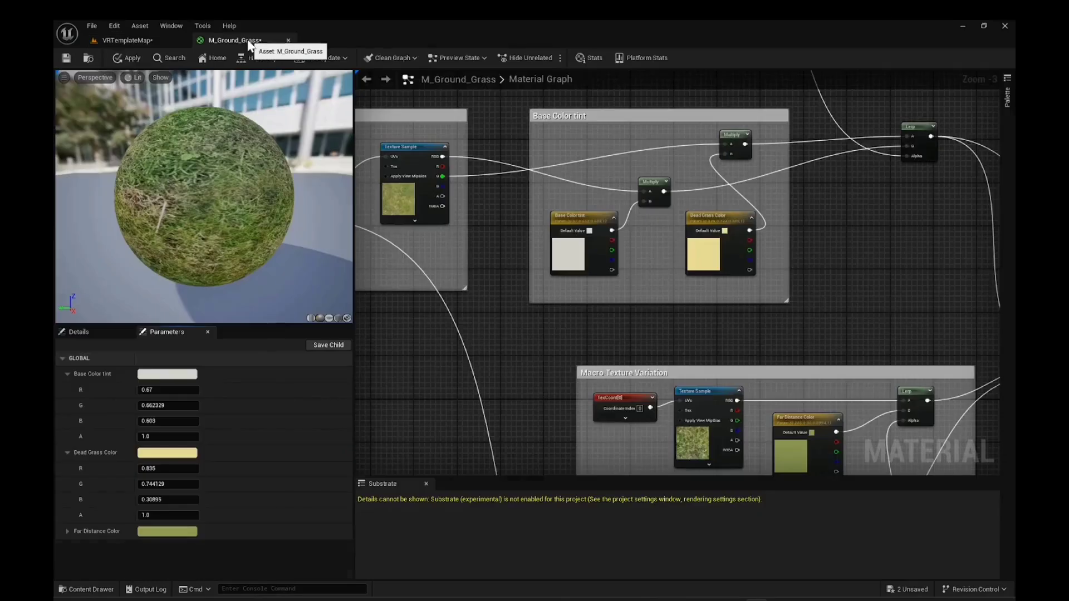
{"action": "key", "text": "ctrl+z"}
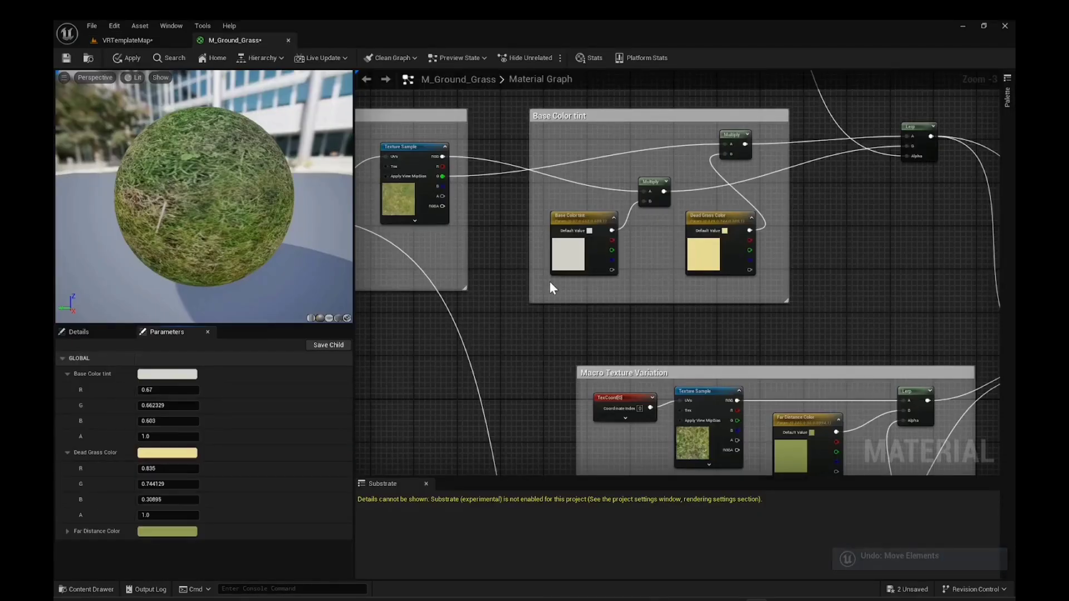
{"action": "left_click", "coordinate": [124, 41]}
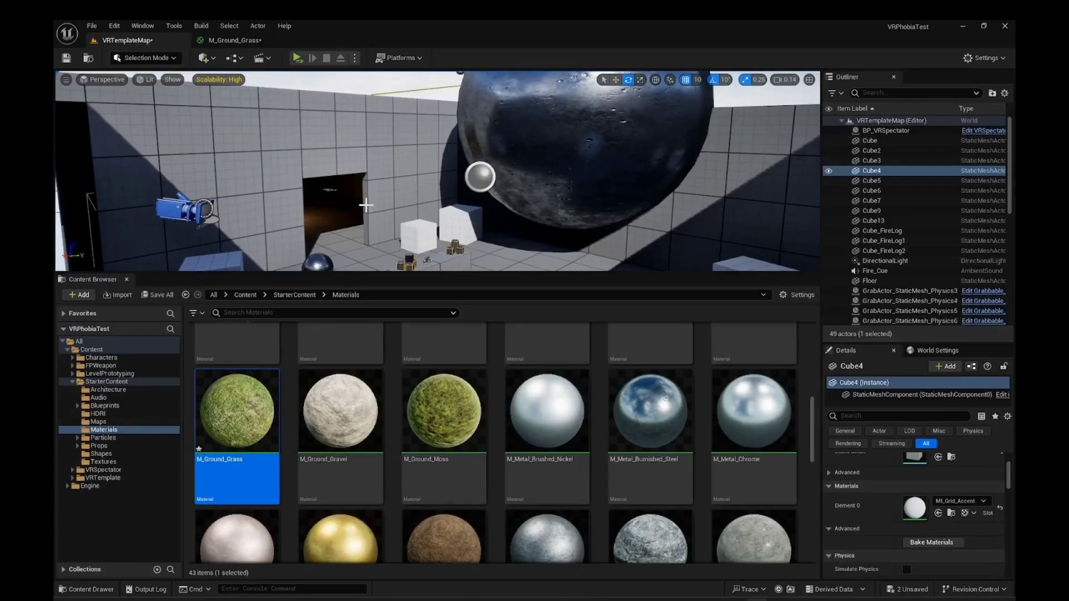
- Frame Cube4, redo the undone cube changes, and enlarge the Content Browser to show material thumbnails
{"action": "left_click_drag", "start_coordinate": [378, 272], "coordinate": [392, 445]}
{"action": "key", "text": "f"}
{"action": "right_click_drag", "start_coordinate": [437, 259], "coordinate": [437, 287]}
{"action": "left_click_drag", "start_coordinate": [395, 331], "coordinate": [395, 370]}
{"action": "key", "text": "ctrl+y"}
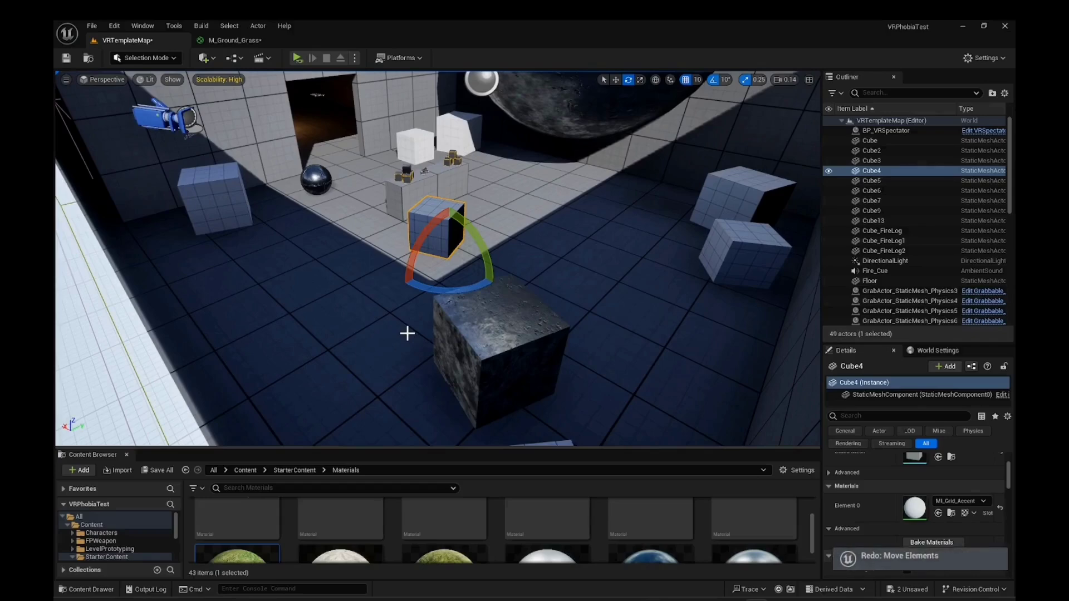
{"action": "key", "text": "ctrl+y"}
{"action": "key", "text": "ctrl+y"}
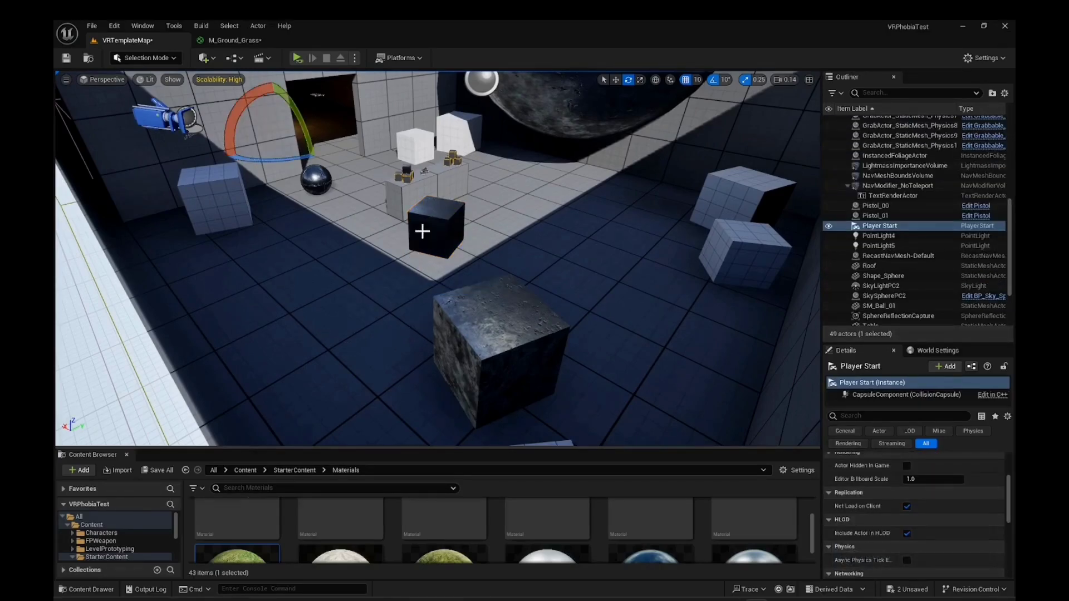
{"action": "left_click_drag", "start_coordinate": [435, 250], "coordinate": [442, 281]}
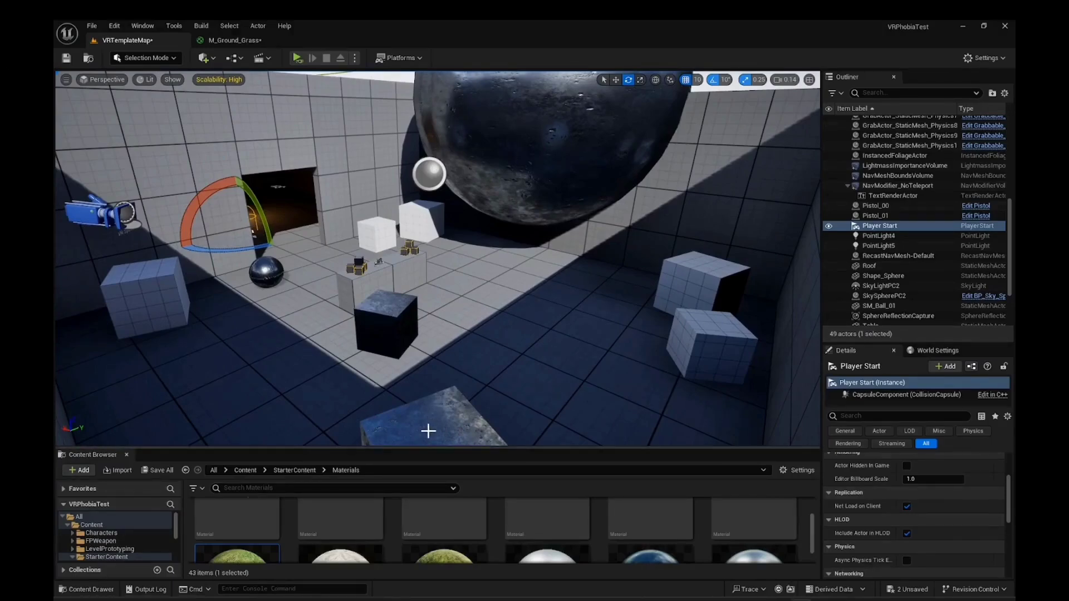
{"action": "left_click_drag", "start_coordinate": [452, 447], "coordinate": [438, 336]}
{"action": "right_click_drag", "start_coordinate": [437, 328], "coordinate": [423, 293]}
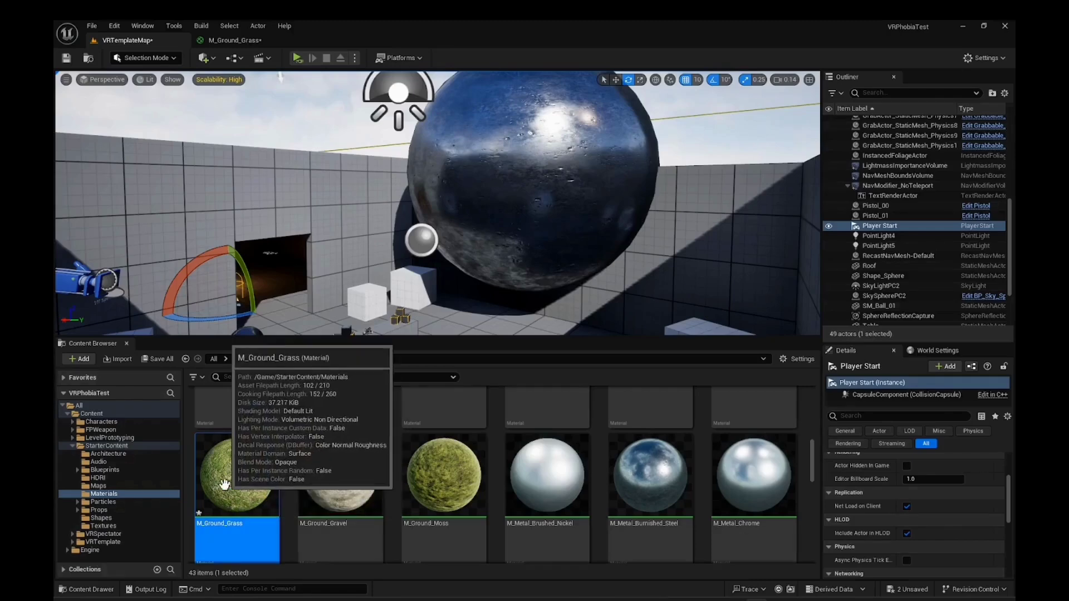
{"action": "left_click_drag", "start_coordinate": [235, 490], "coordinate": [511, 188]}
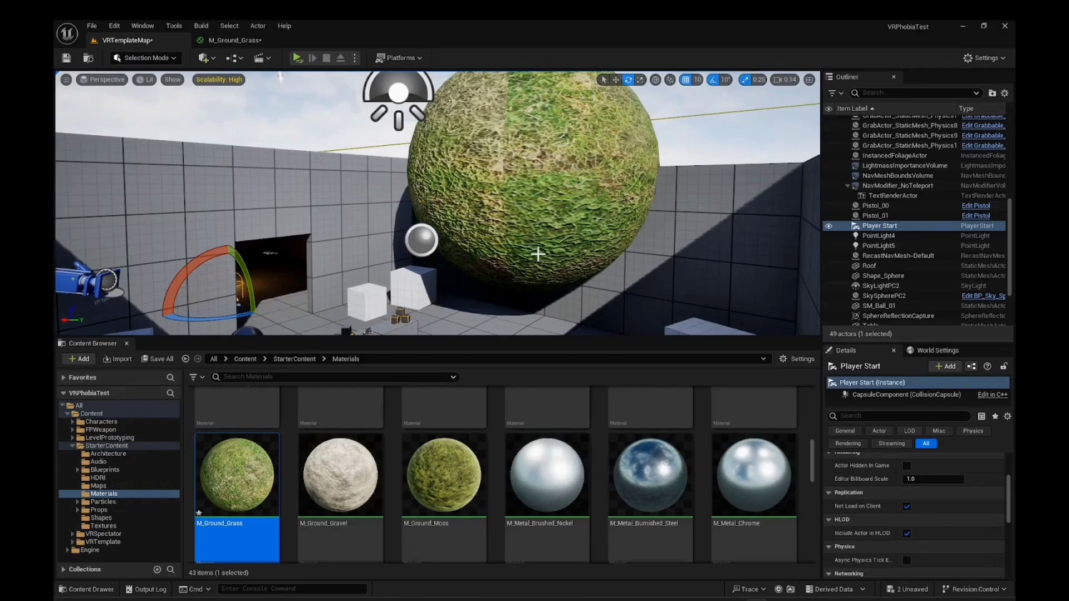
{"action": "scroll", "coordinate": [537, 254], "scroll_direction": "down", "scroll_amount": 2}
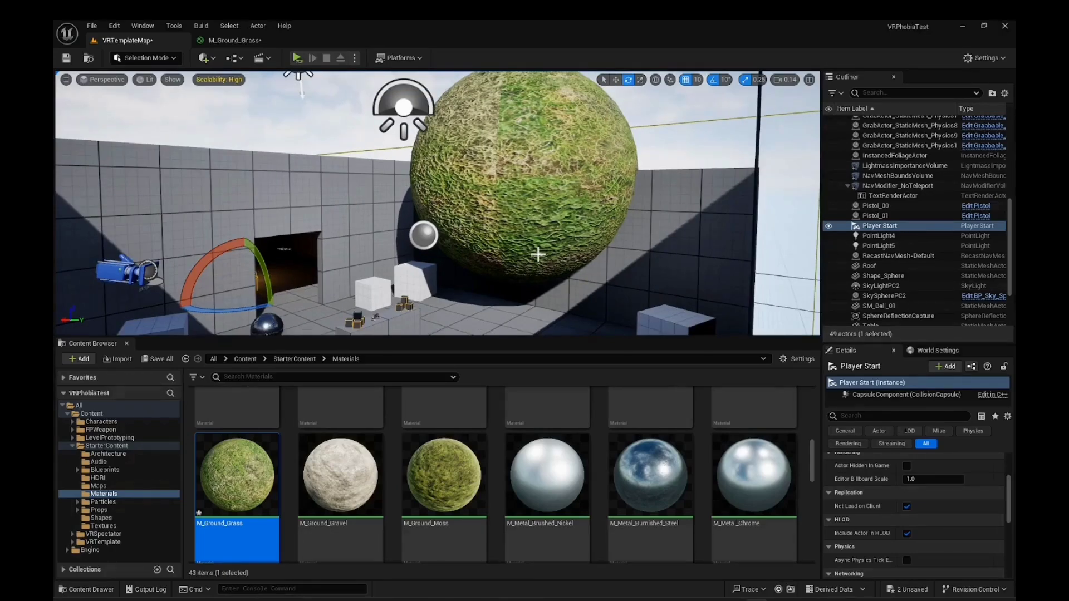
{"action": "key", "text": "ctrl+z"}
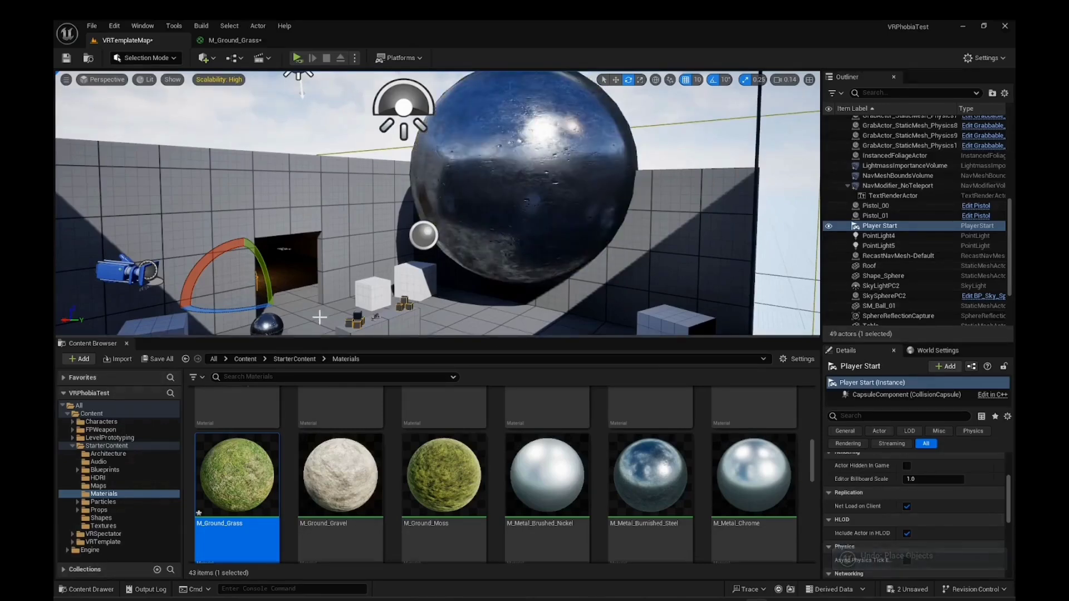
{"action": "right_click_drag", "start_coordinate": [540, 268], "coordinate": [541, 323]}
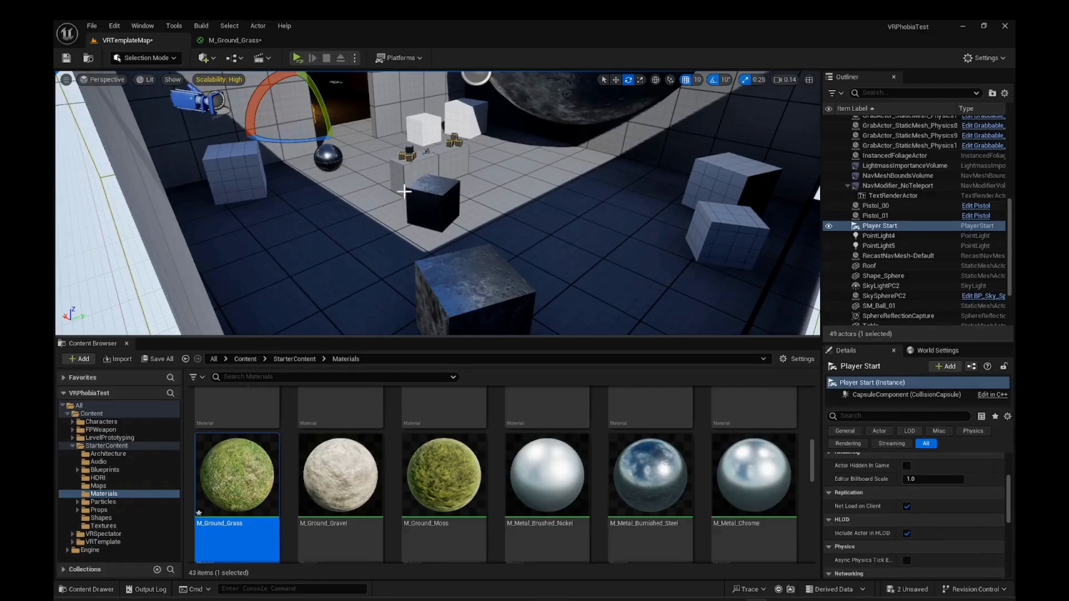
{"action": "scroll", "coordinate": [393, 196], "scroll_direction": "up", "scroll_amount": 5}
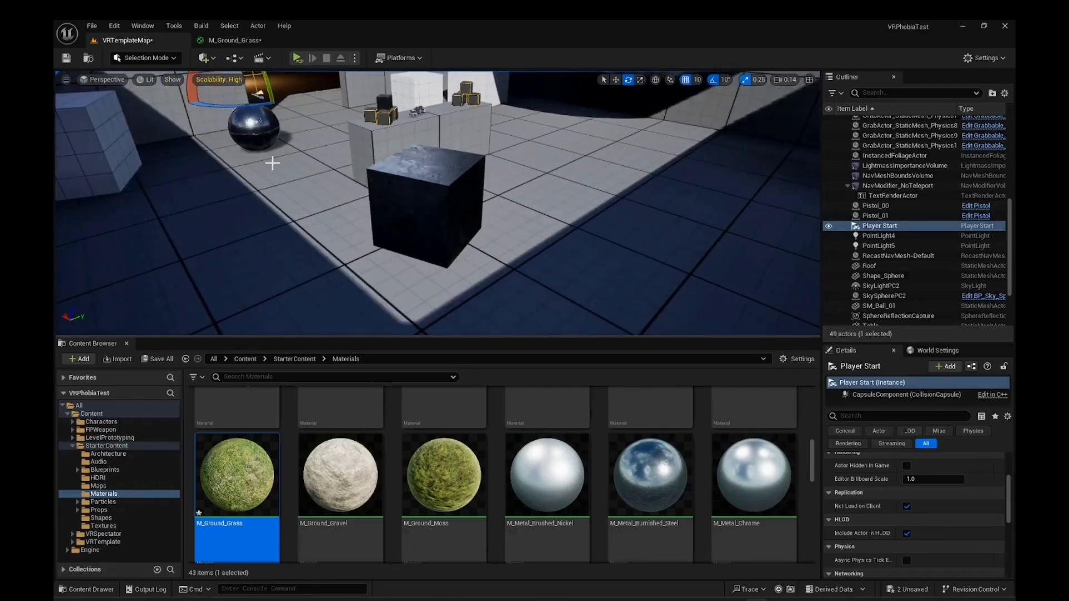
{"action": "right_click_drag", "start_coordinate": [272, 163], "coordinate": [273, 162]}
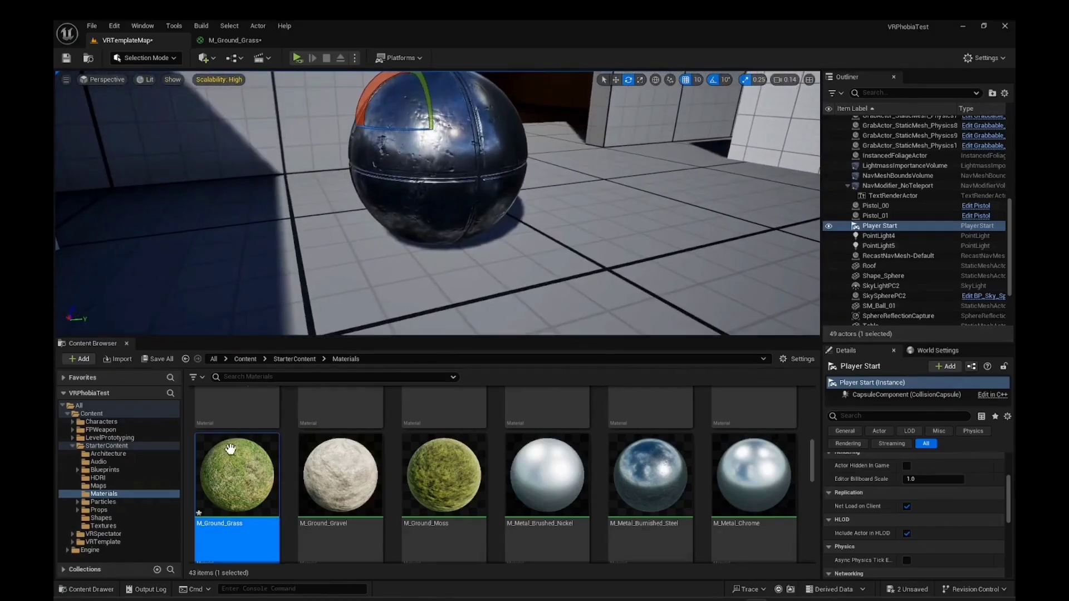
{"action": "left_click_drag", "start_coordinate": [236, 473], "coordinate": [413, 154]}
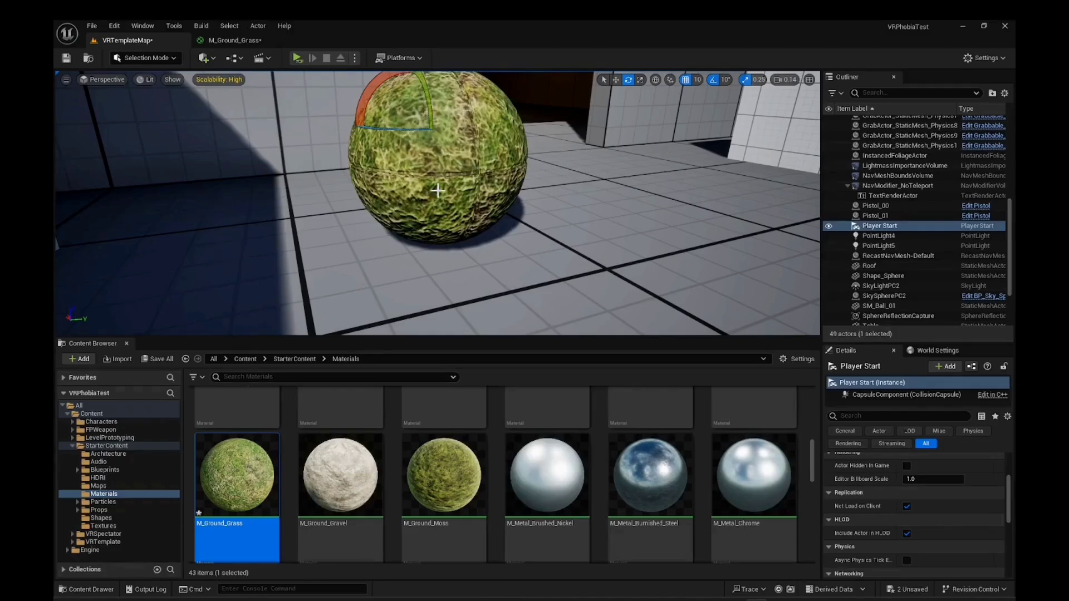
{"action": "right_click_drag", "start_coordinate": [437, 190], "coordinate": [434, 167]}
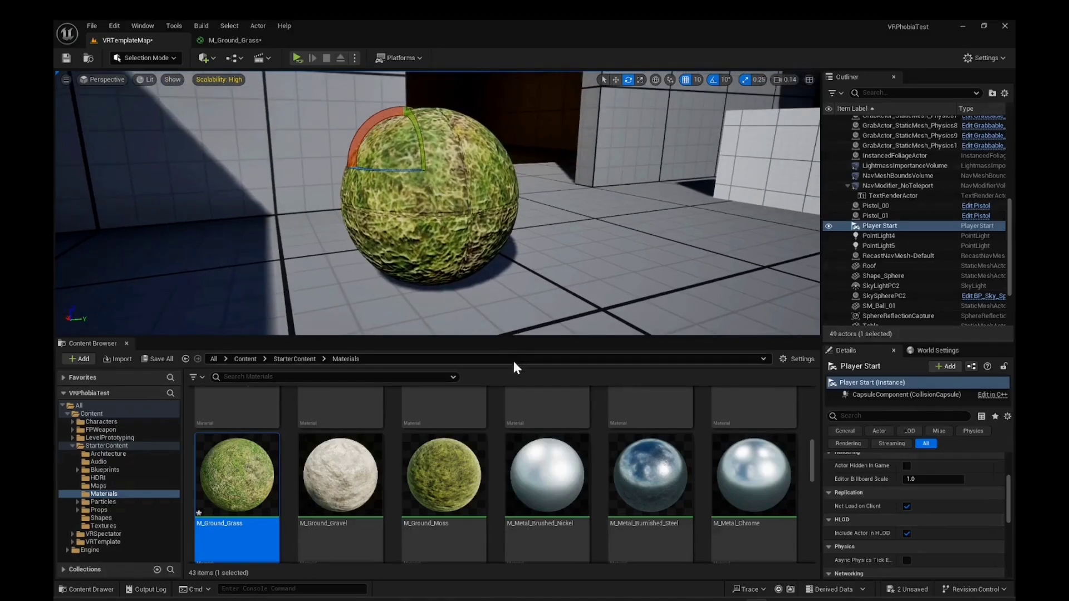
{"action": "scroll", "coordinate": [513, 384], "scroll_direction": "down", "scroll_amount": 1}
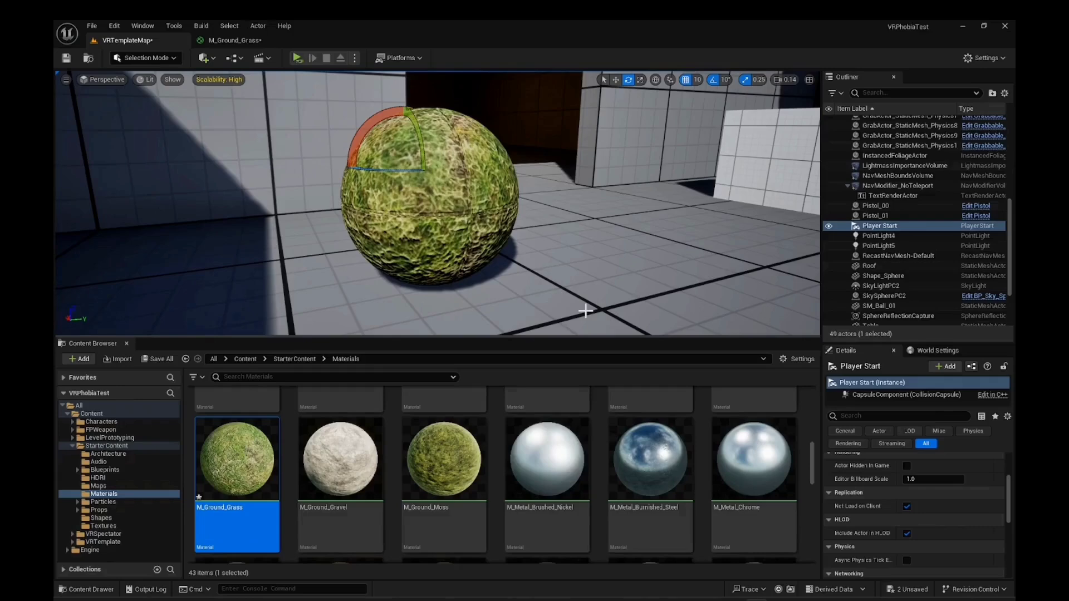
{"action": "key", "text": "ctrl+z"}
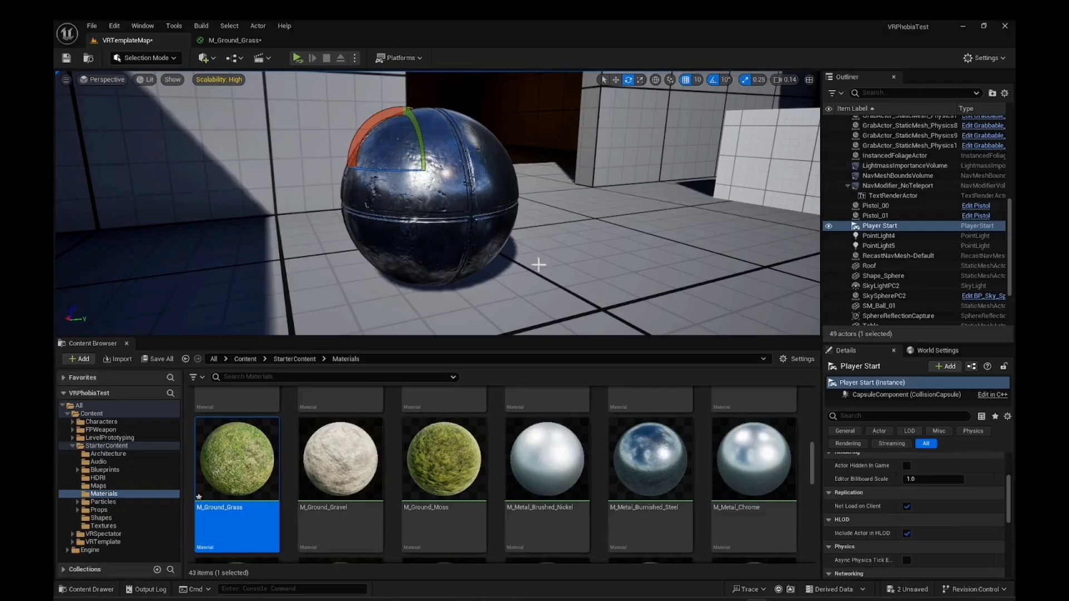
{"action": "left_click_drag", "start_coordinate": [262, 462], "coordinate": [617, 287]}
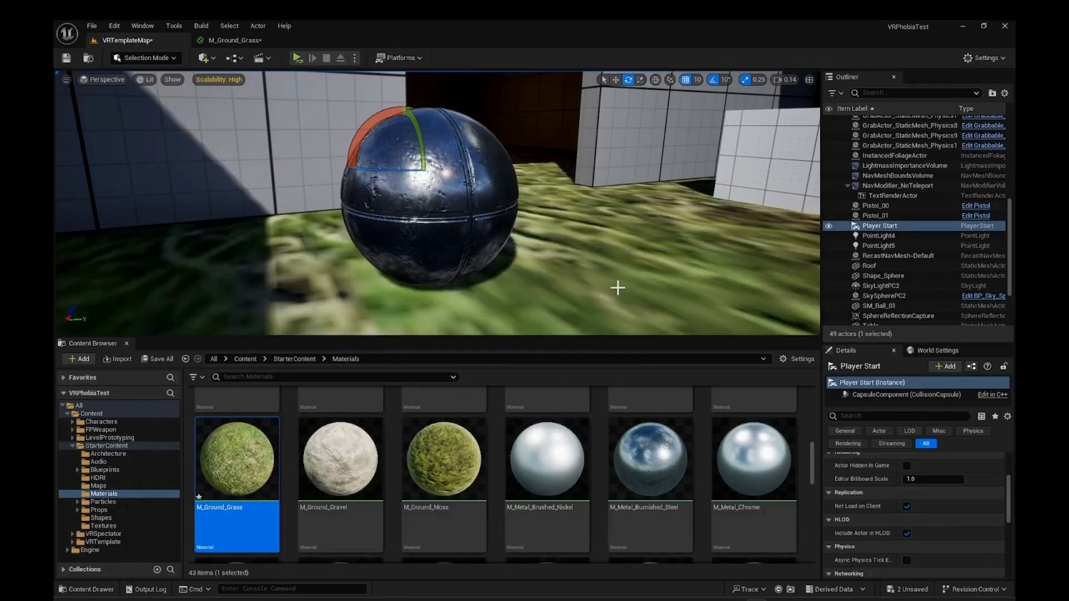
{"action": "right_click_drag", "start_coordinate": [618, 288], "coordinate": [590, 228]}
{"action": "key", "text": "ctrl+z"}
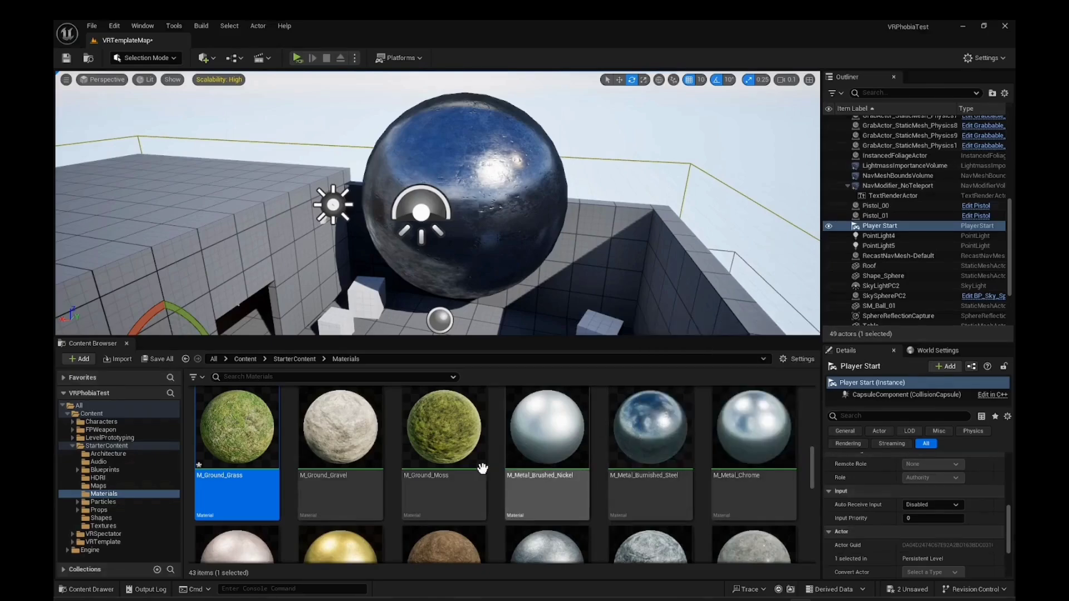
- Drop a Starter Content material into the scene and fly toward the cobblestone sphere at lower camera speed
{"action": "scroll", "coordinate": [490, 462], "scroll_direction": "down", "scroll_amount": 1}
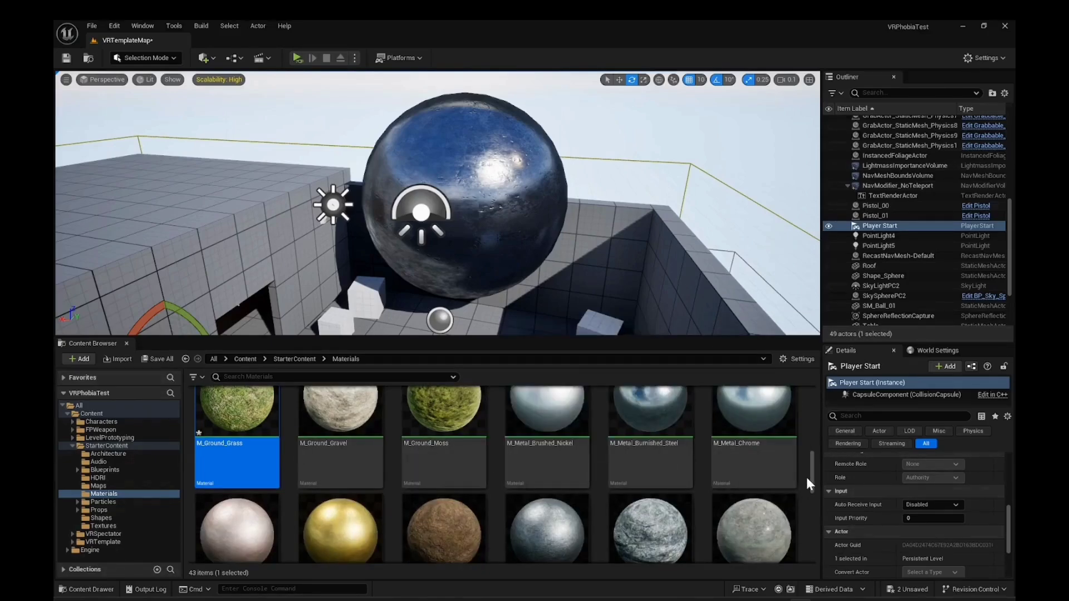
{"action": "left_click_drag", "start_coordinate": [814, 476], "coordinate": [811, 423]}
{"action": "left_click_drag", "start_coordinate": [546, 440], "coordinate": [456, 206]}
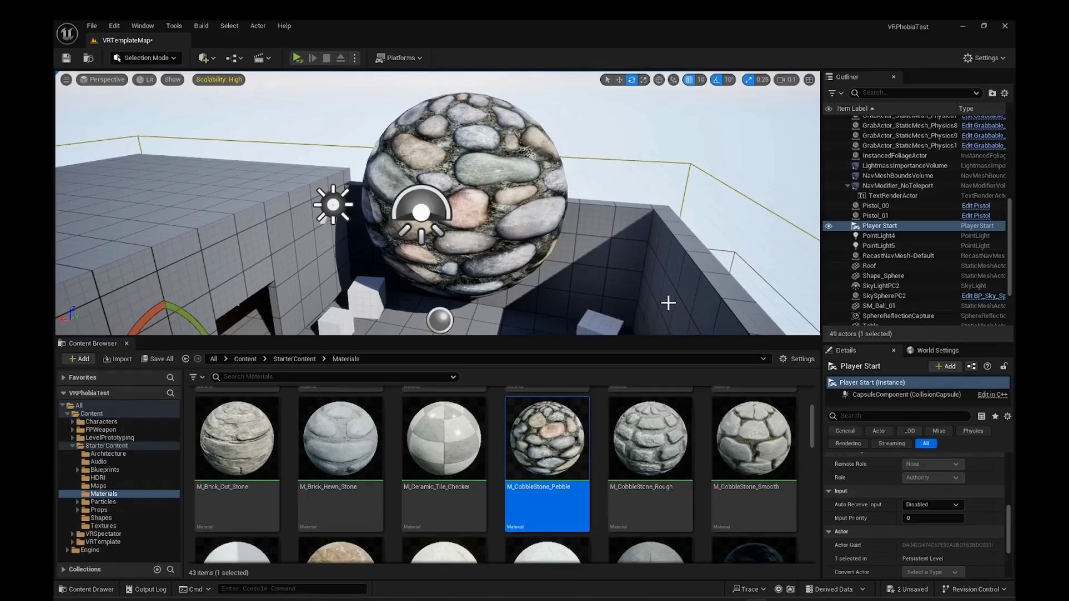
{"action": "right_click_drag", "start_coordinate": [663, 286], "coordinate": [597, 313]}
{"action": "key", "text": "s"}
{"action": "scroll", "coordinate": [659, 309], "scroll_direction": "down", "scroll_amount": 1}
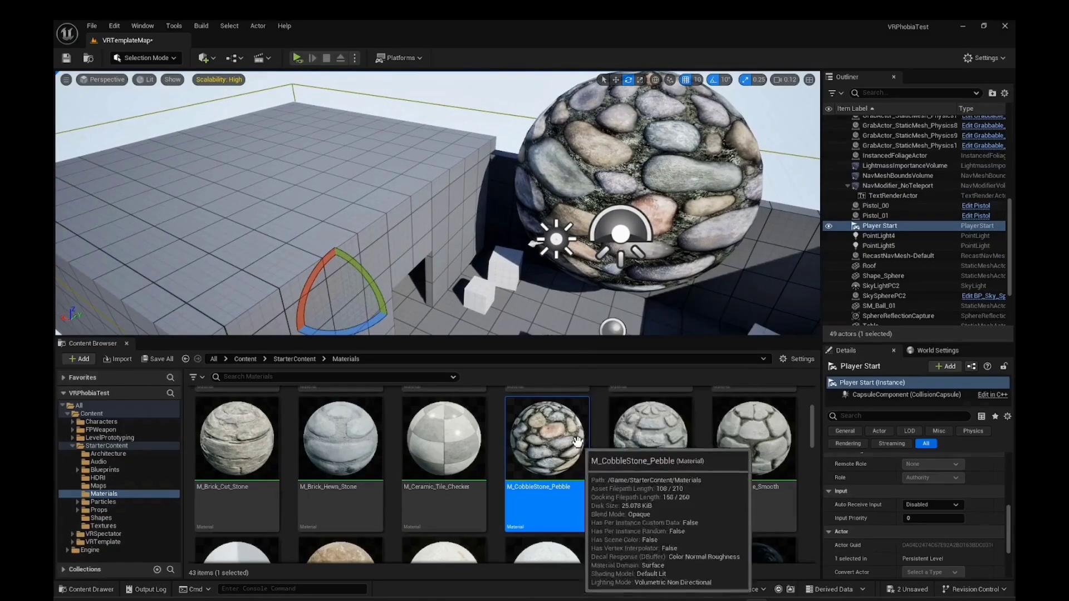
- Test and undo another material, then apply M_CobbleStone_Pebble to a cube
{"action": "left_click_drag", "start_coordinate": [546, 440], "coordinate": [557, 286]}
{"action": "key", "text": "ctrl+z"}
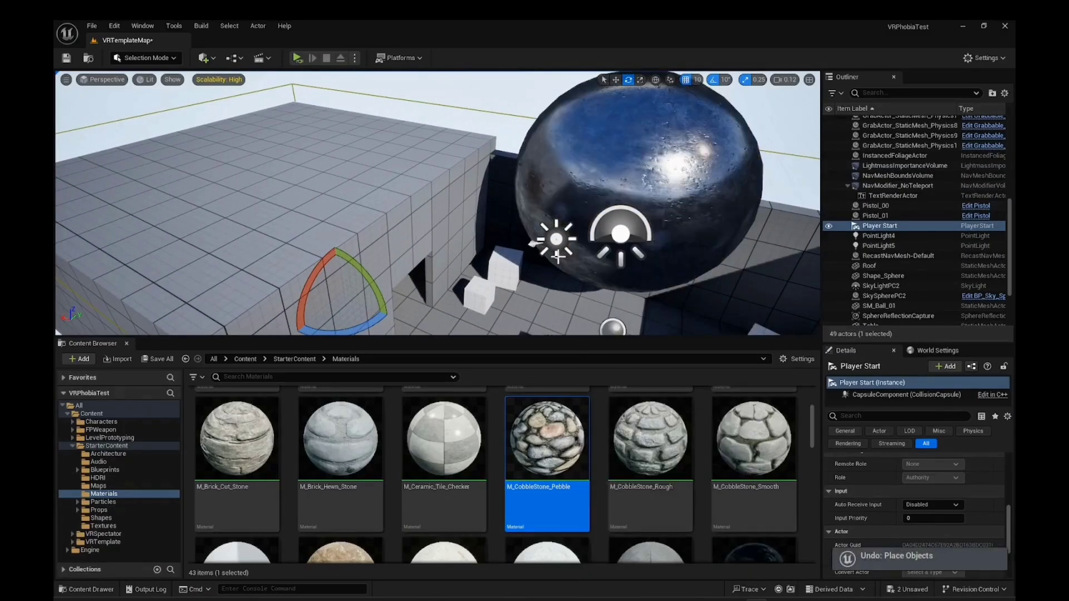
{"action": "mouse_move", "coordinate": [557, 257]}
{"action": "right_mouse_down"}
{"action": "mouse_move", "coordinate": [523, 276]}
{"action": "mouse_move", "coordinate": [556, 253]}
{"action": "right_mouse_up"}
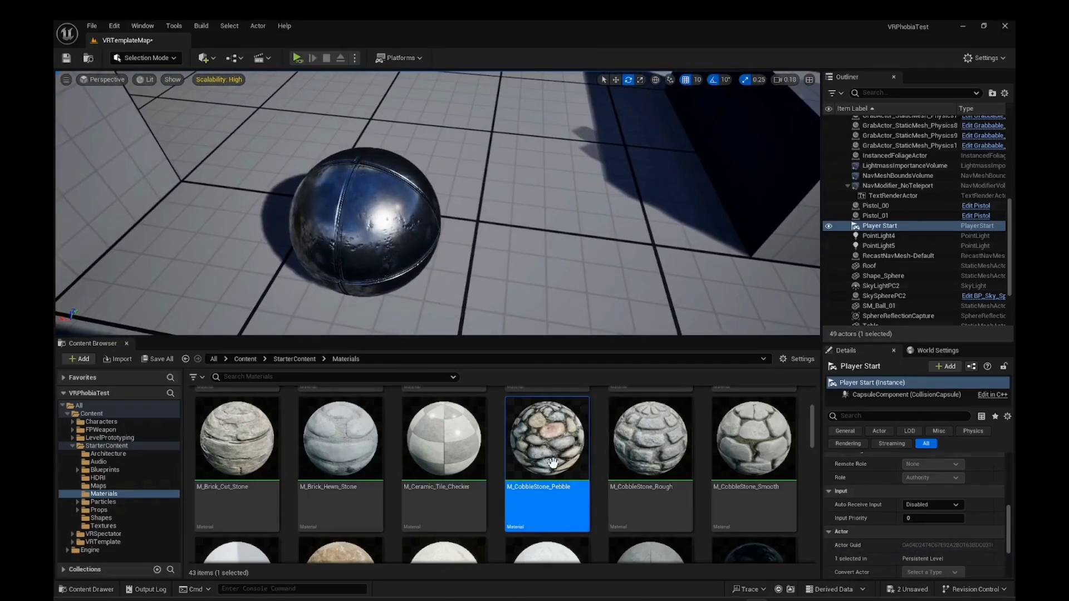
{"action": "mouse_move", "coordinate": [547, 440]}
{"action": "left_mouse_down"}
{"action": "mouse_move", "coordinate": [286, 253]}
{"action": "mouse_move", "coordinate": [385, 230]}
{"action": "left_mouse_up"}
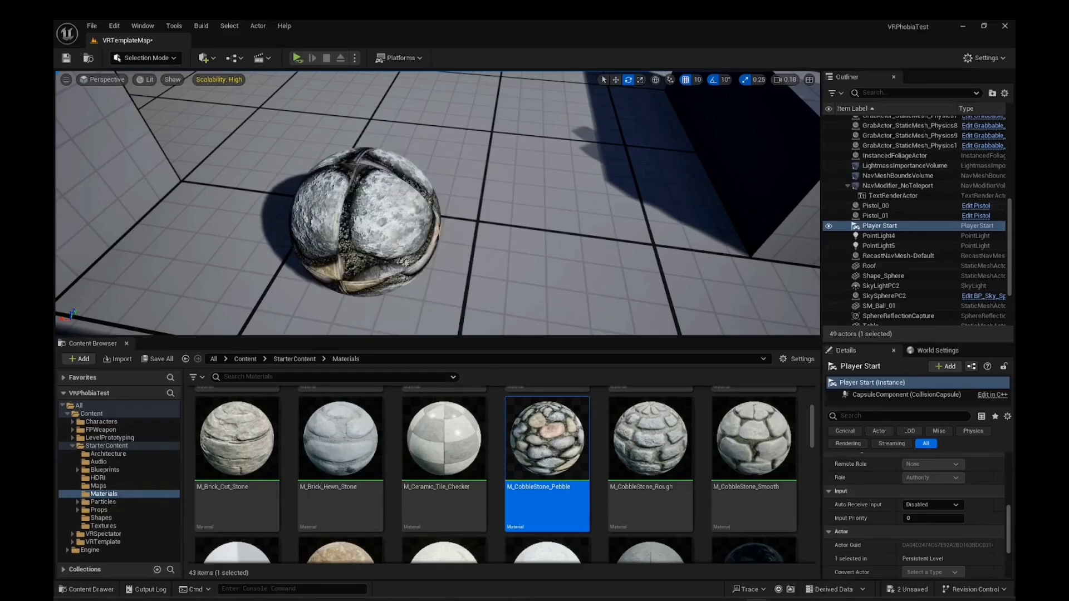
{"action": "right_click_drag", "start_coordinate": [523, 275], "coordinate": [437, 246]}
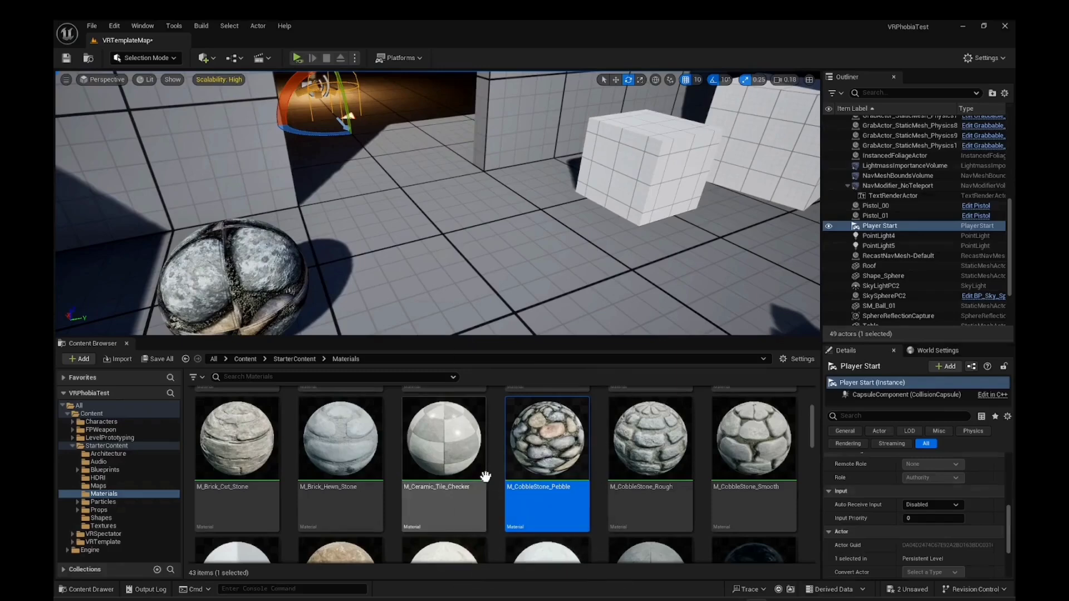
{"action": "left_click_drag", "start_coordinate": [539, 426], "coordinate": [632, 167]}
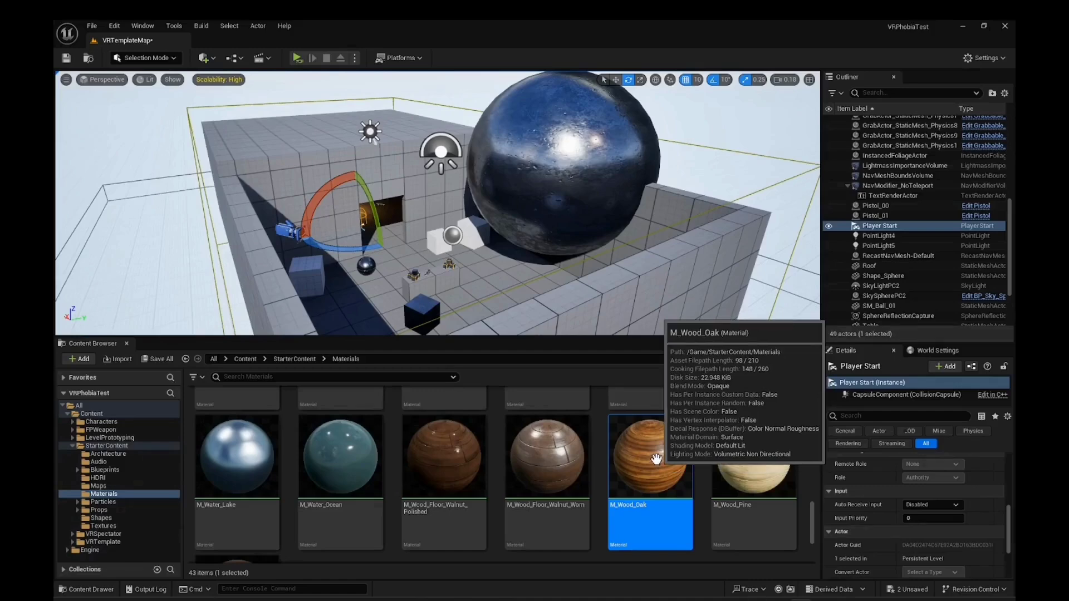
- Try Wood Oak, walnut floor, Tech Panel and Tech Hex Tile materials on the large sphere
{"action": "left_click_drag", "start_coordinate": [657, 460], "coordinate": [564, 218]}
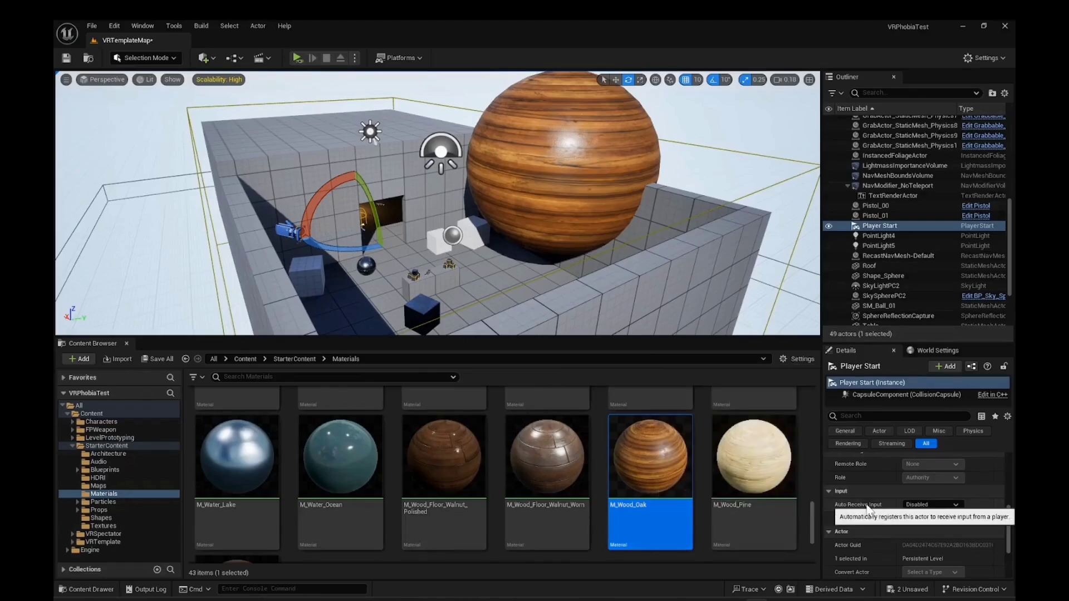
{"action": "left_click_drag", "start_coordinate": [548, 454], "coordinate": [538, 221]}
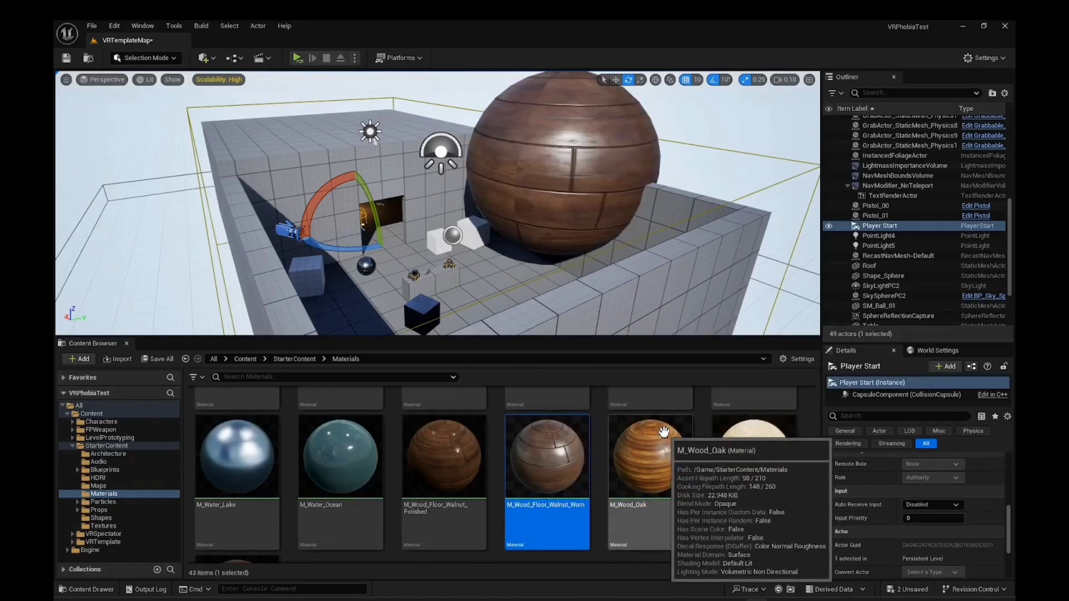
{"action": "scroll", "coordinate": [606, 460], "scroll_direction": "down", "scroll_amount": 1}
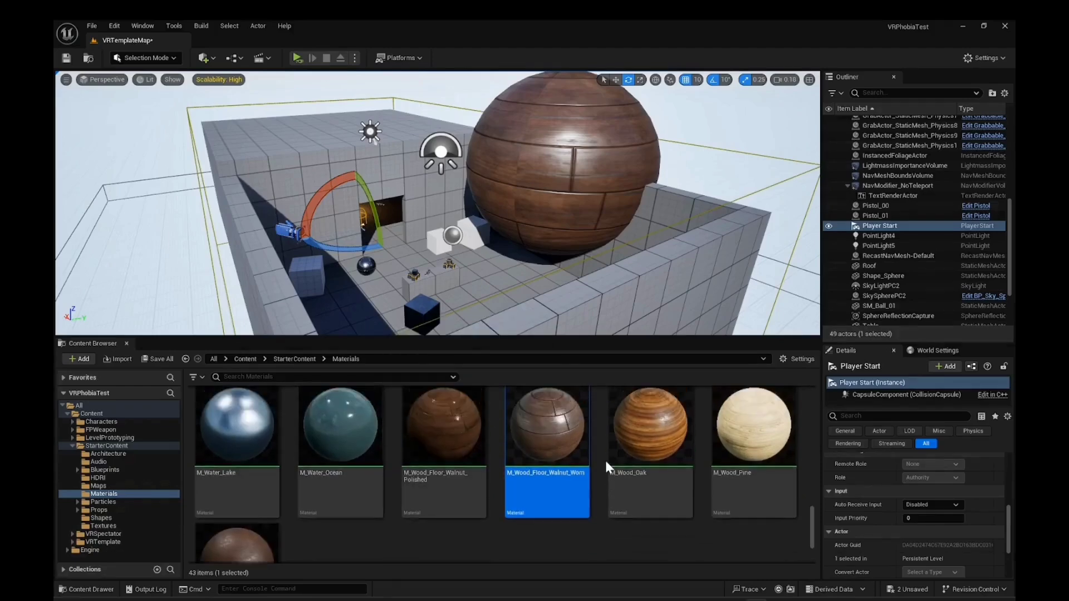
{"action": "scroll", "coordinate": [606, 460], "scroll_direction": "up", "scroll_amount": 2}
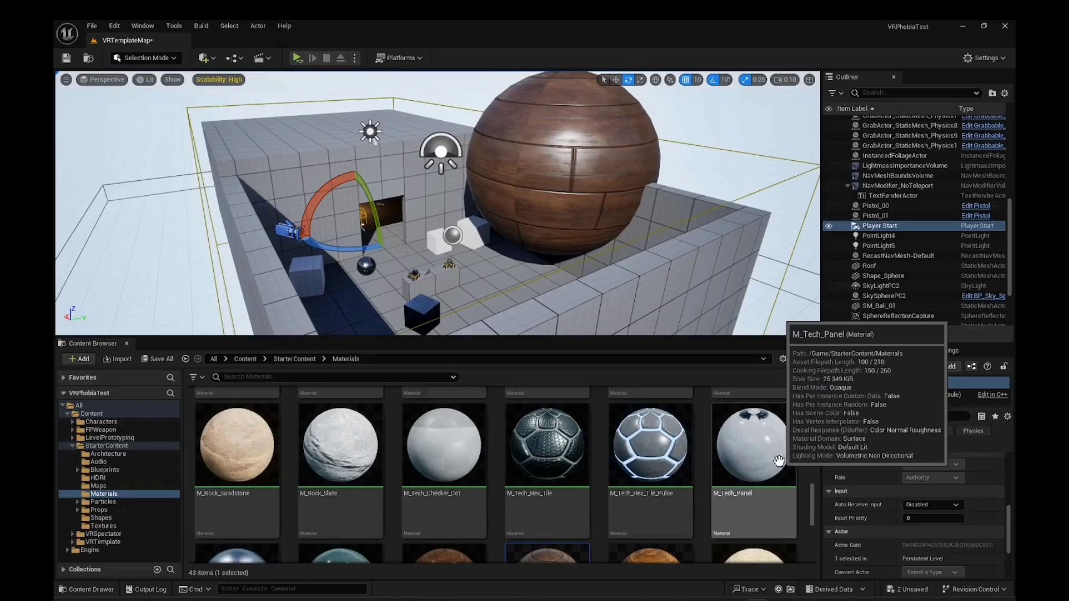
{"action": "left_click_drag", "start_coordinate": [745, 473], "coordinate": [555, 192]}
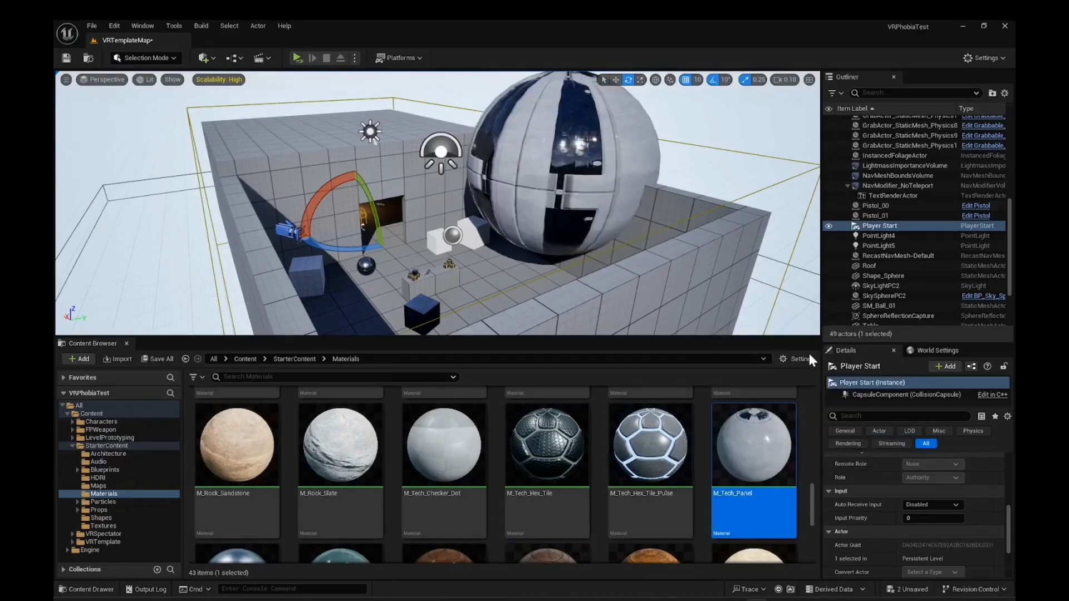
{"action": "left_click", "coordinate": [633, 450]}
{"action": "left_click_drag", "start_coordinate": [633, 450], "coordinate": [544, 203]}
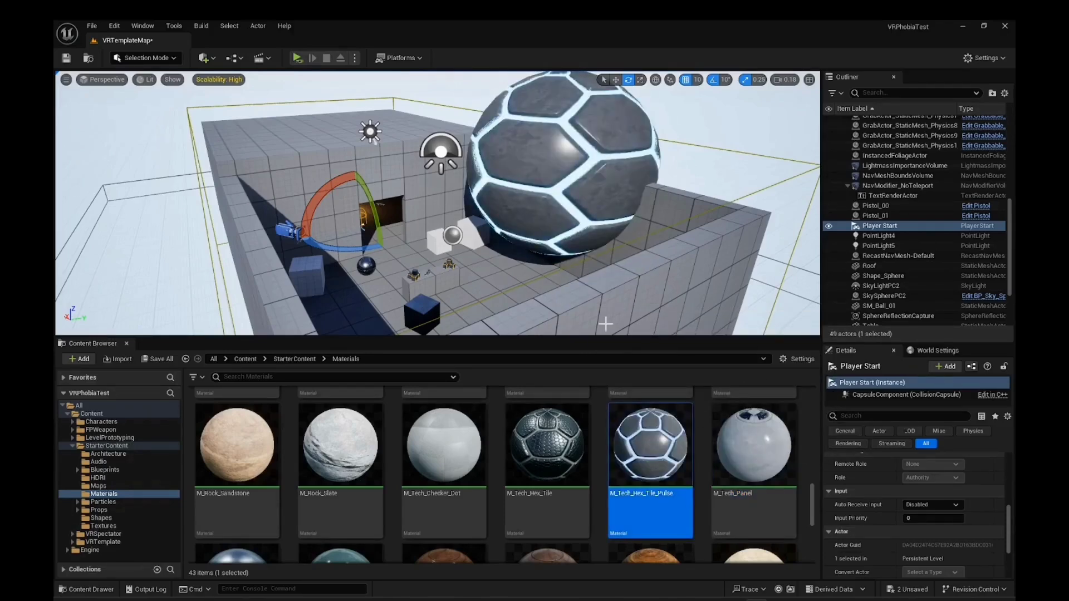
{"action": "left_click_drag", "start_coordinate": [547, 446], "coordinate": [547, 178]}
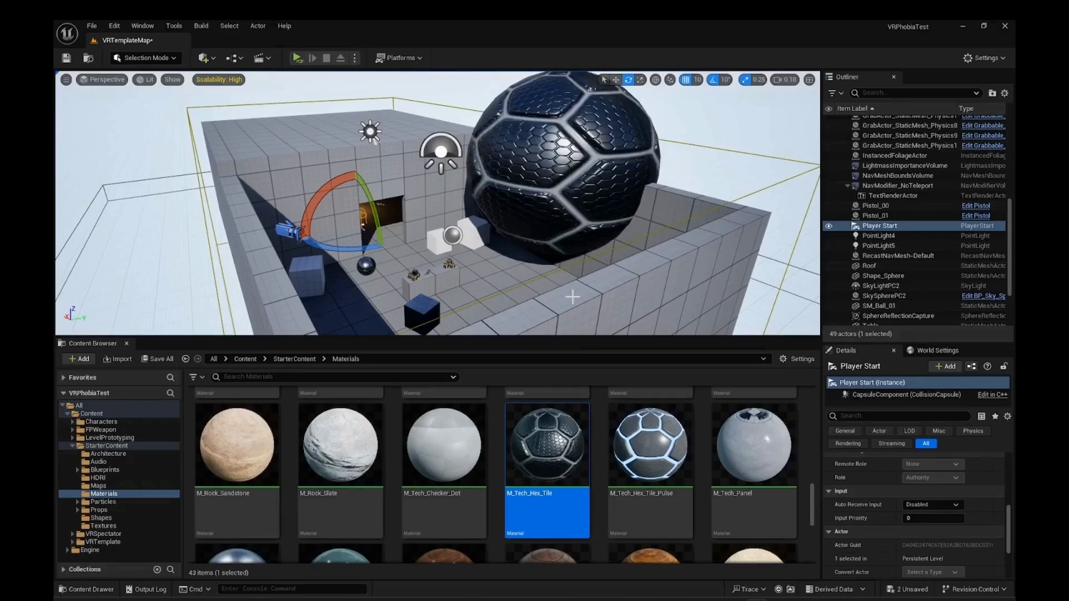
- Try Rock Slate, polished marble and Metal Gold on the sphere, finishing with M_Metal_Copper
{"action": "left_click_drag", "start_coordinate": [341, 445], "coordinate": [540, 161]}
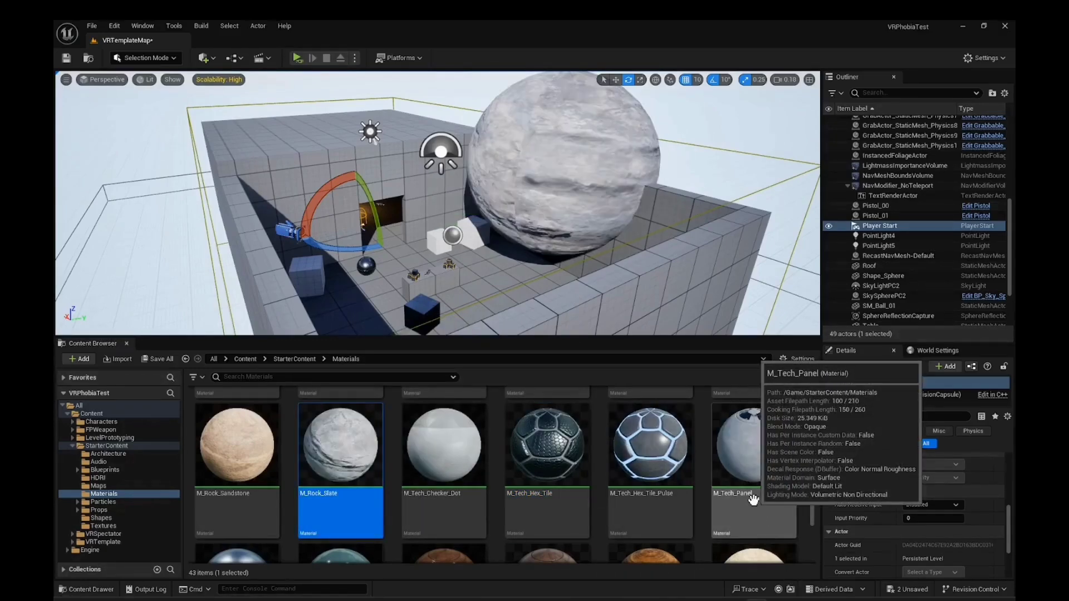
{"action": "scroll", "coordinate": [753, 490], "scroll_direction": "up", "scroll_amount": 2}
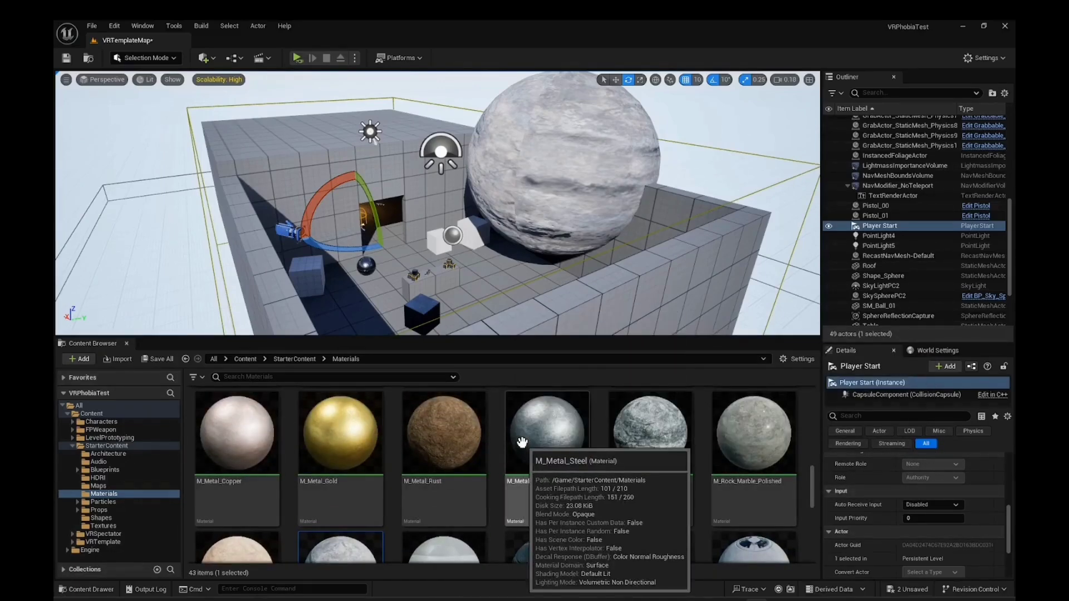
{"action": "left_click_drag", "start_coordinate": [752, 440], "coordinate": [584, 162]}
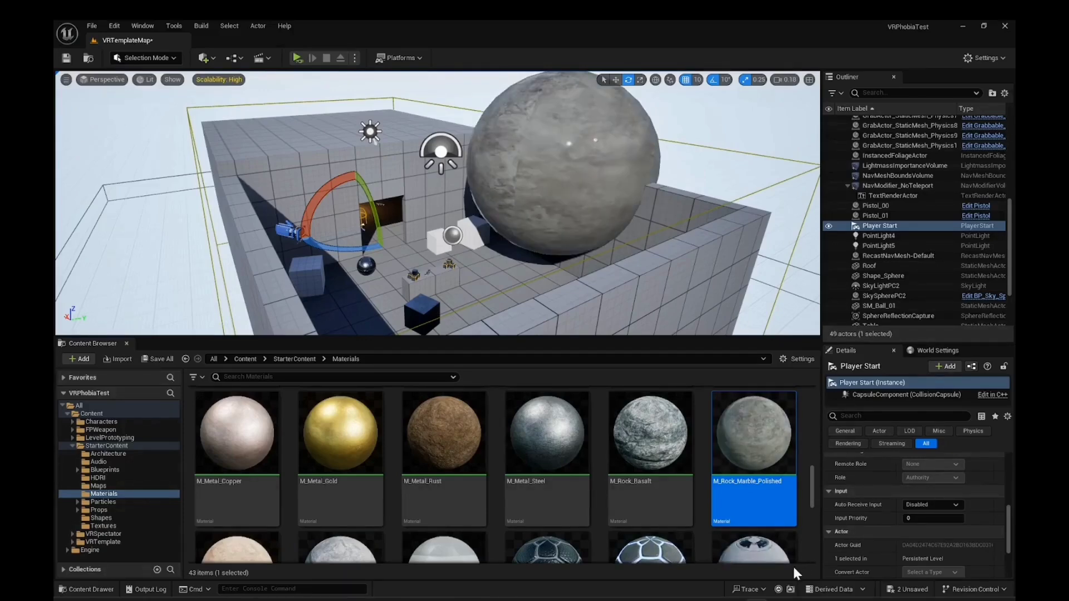
{"action": "left_click_drag", "start_coordinate": [340, 437], "coordinate": [548, 184]}
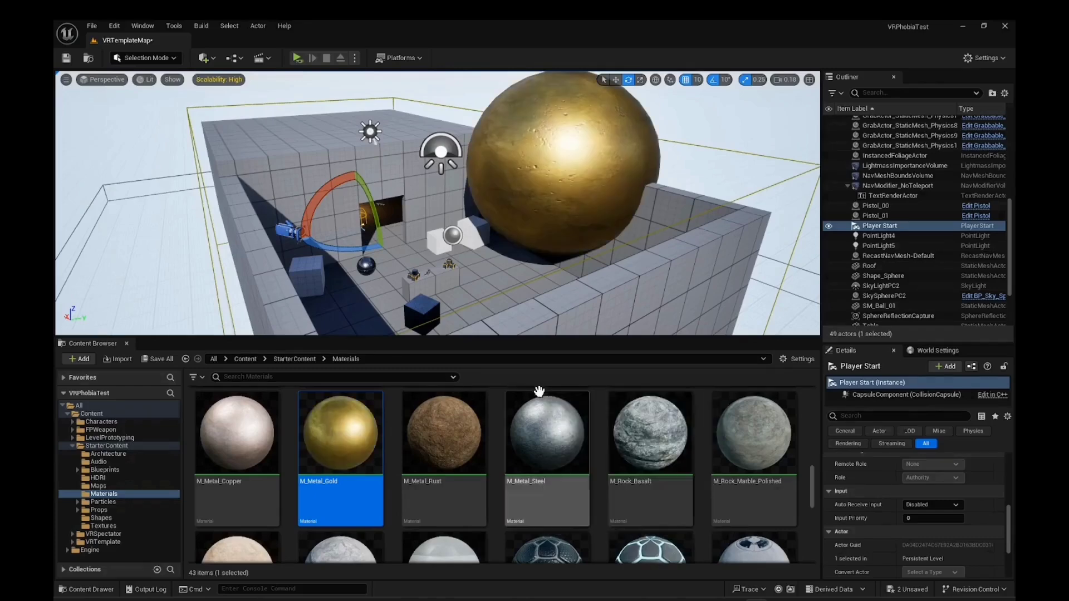
{"action": "scroll", "coordinate": [595, 239], "scroll_direction": "up", "scroll_amount": 3}
{"action": "right_click_drag", "start_coordinate": [594, 239], "coordinate": [646, 207]}
{"action": "left_click_drag", "start_coordinate": [215, 450], "coordinate": [592, 223]}
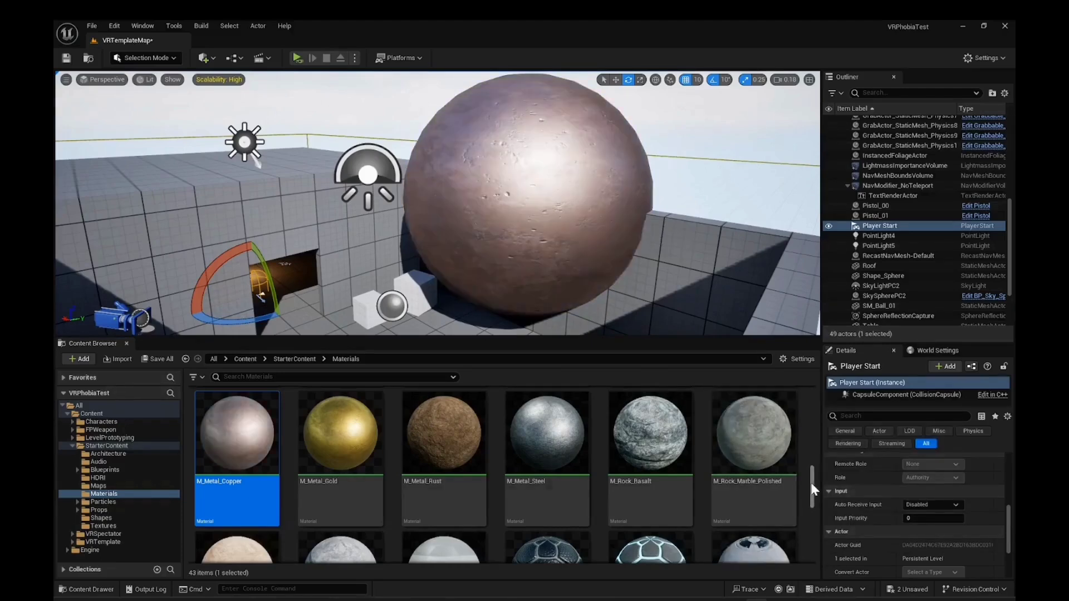
{"action": "left_click_drag", "start_coordinate": [811, 482], "coordinate": [824, 420]}
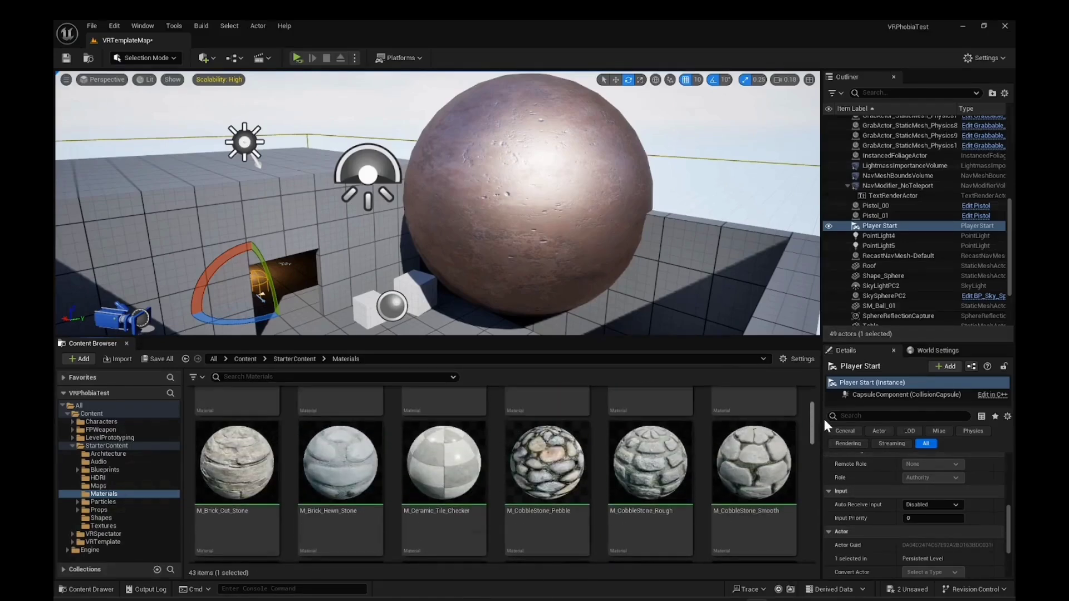
- Try M_Brick_Cut_Stone on the large sphere, undo it, and redo back to copper
{"action": "left_click", "coordinate": [239, 456]}
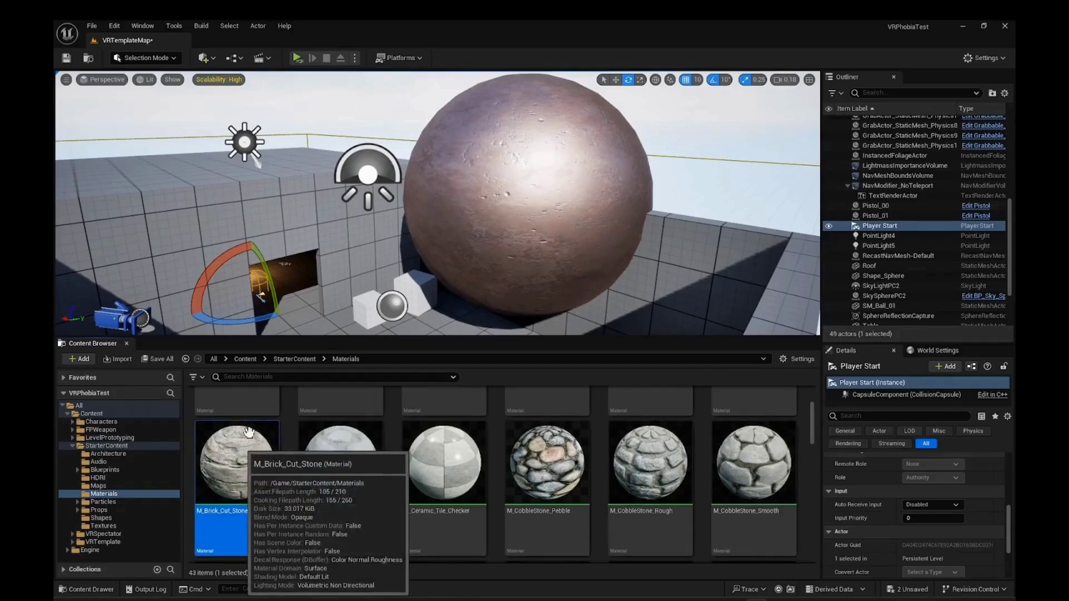
{"action": "left_click_drag", "start_coordinate": [239, 456], "coordinate": [473, 251]}
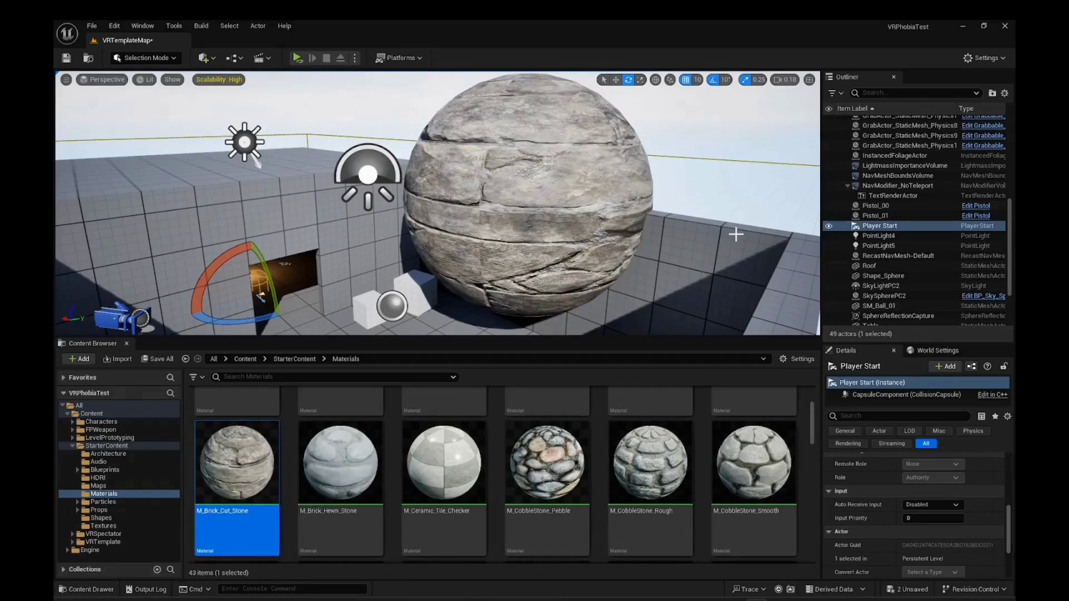
{"action": "key", "text": "ctrl+z"}
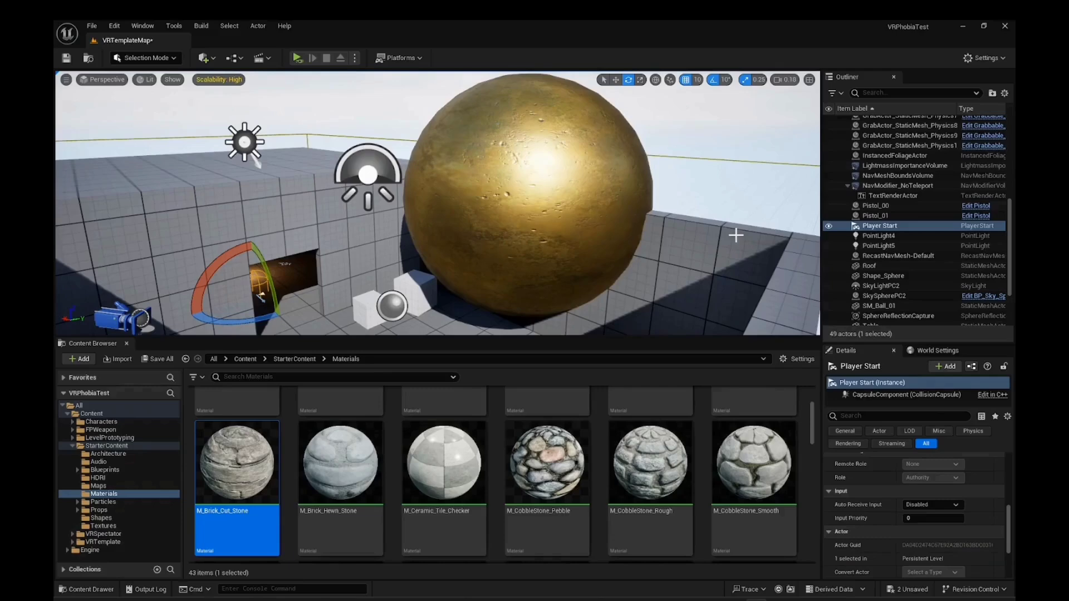
{"action": "key", "text": "ctrl+y"}
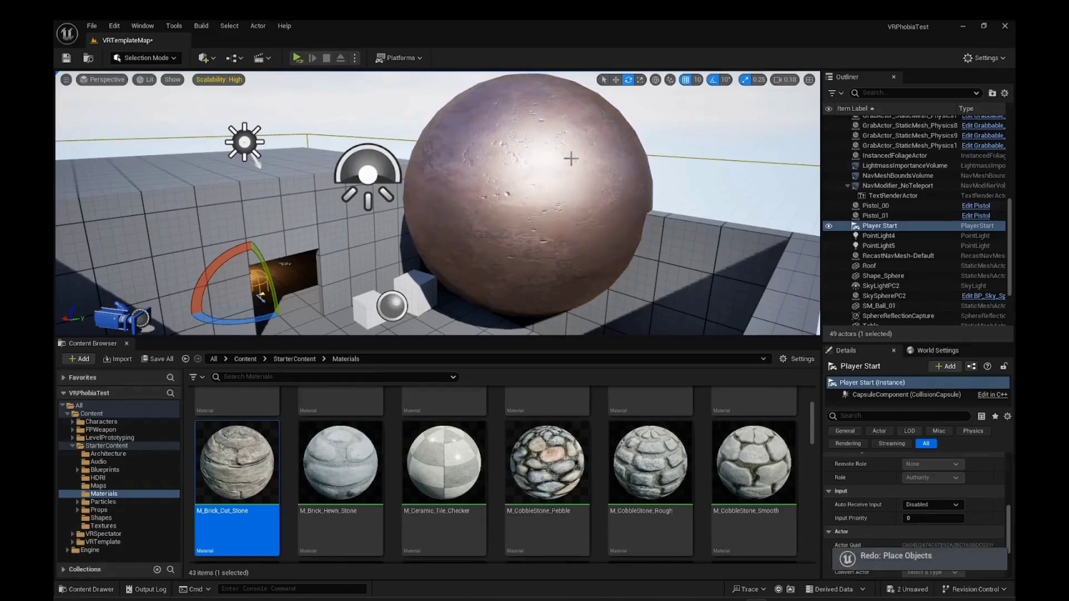
- Fly to the large sphere and undo once more, leaving it gold
{"action": "key", "text": "1"}
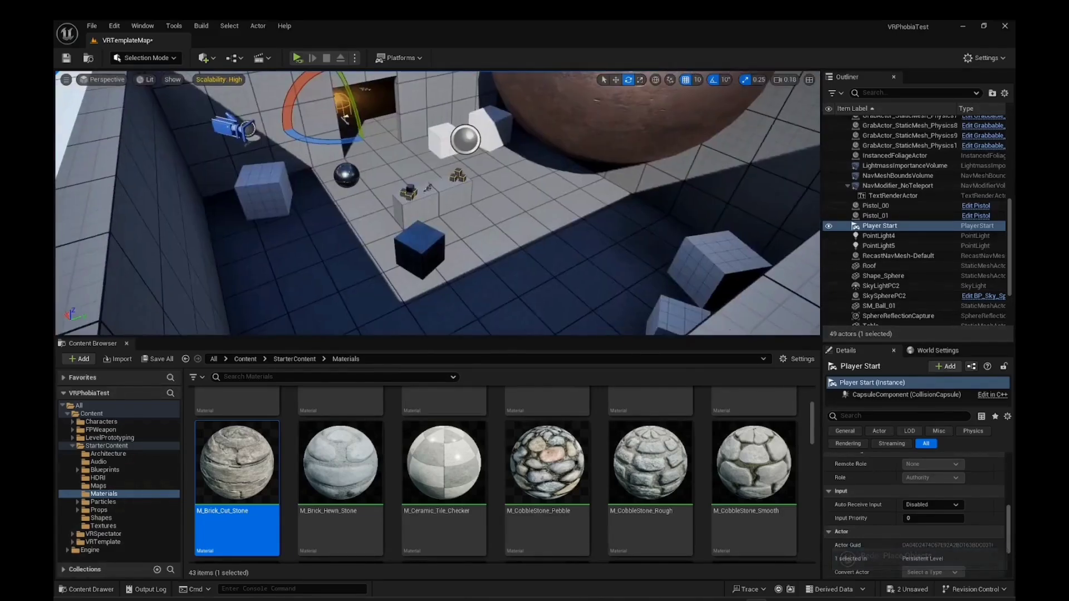
{"action": "key", "text": "w"}
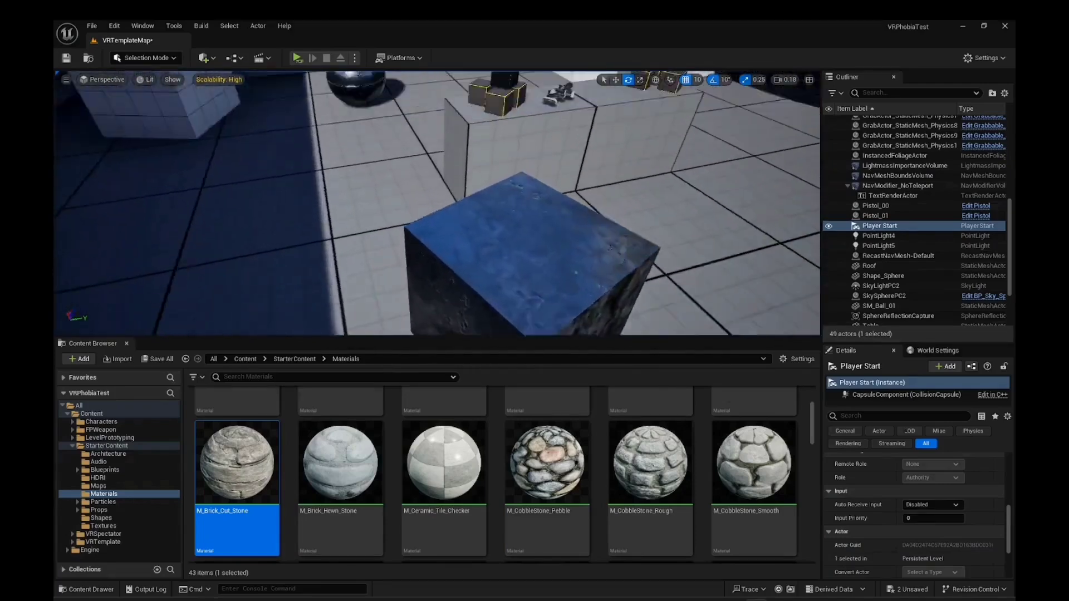
{"action": "key", "text": "2"}
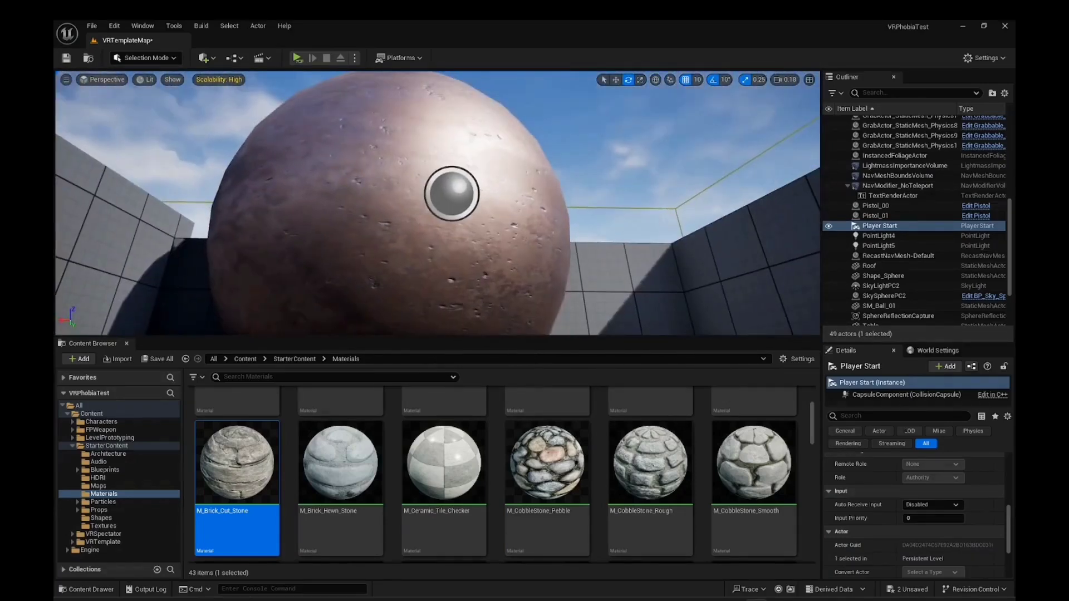
{"action": "right_click_drag", "start_coordinate": [556, 242], "coordinate": [557, 242]}
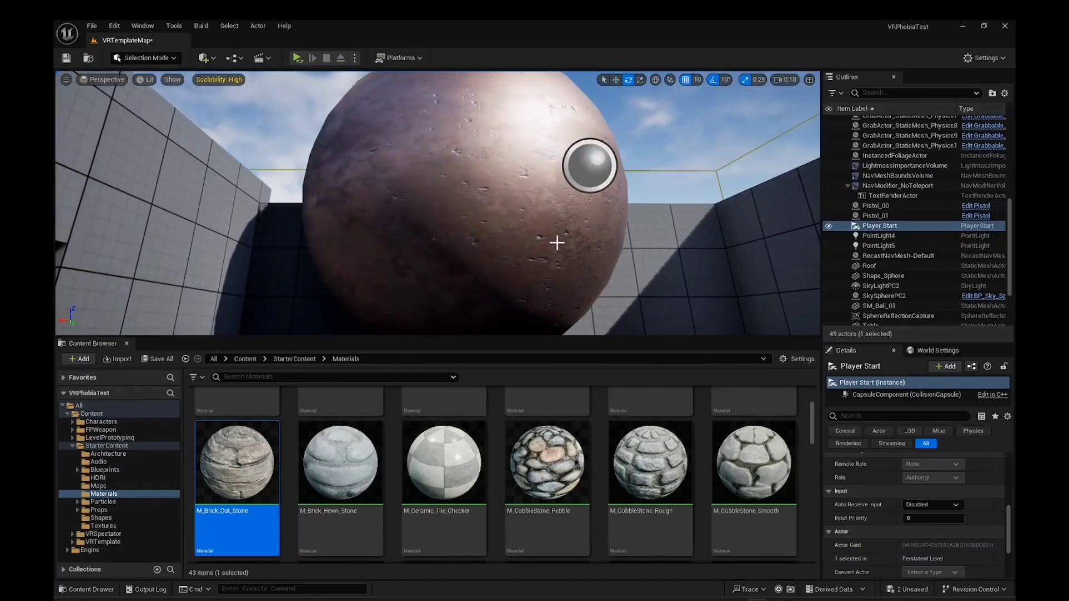
{"action": "key", "text": "ctrl+z"}
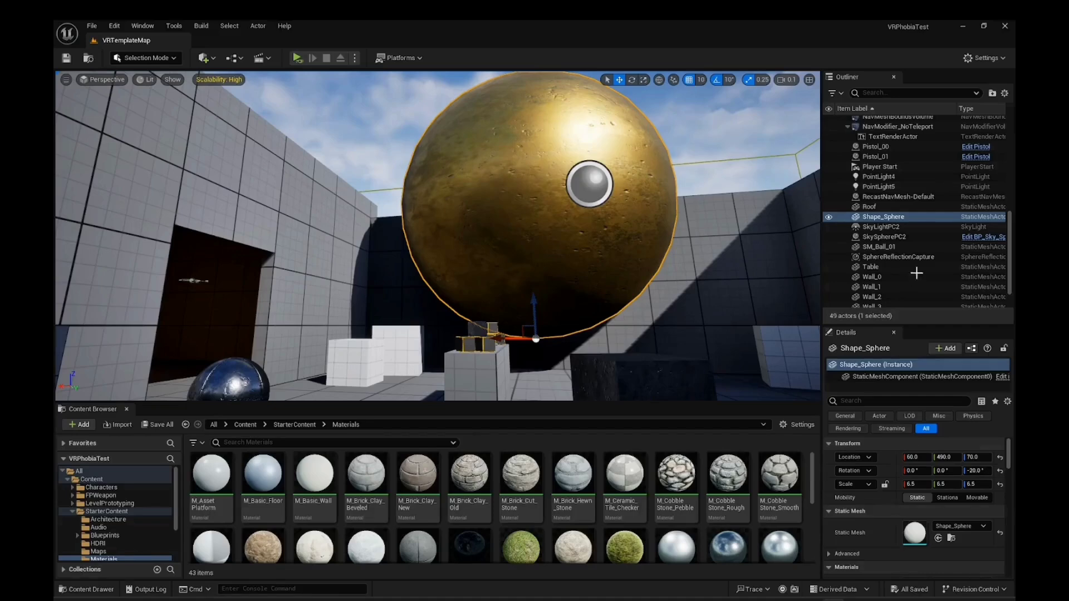
- Hide Shape_Sphere and fly the view toward the floor, cubes and pedestal behind it
{"action": "left_click", "coordinate": [828, 218]}
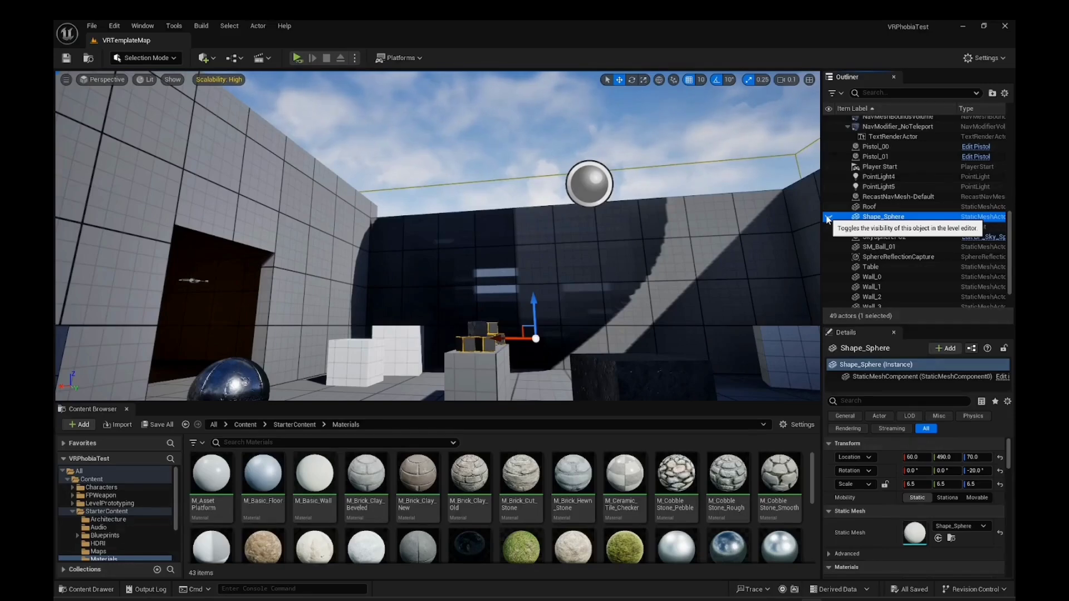
{"action": "right_click_drag", "start_coordinate": [514, 316], "coordinate": [526, 286]}
{"action": "mouse_move", "coordinate": [503, 182]}
{"action": "right_mouse_down"}
{"action": "mouse_move", "coordinate": [524, 183]}
{"action": "mouse_move", "coordinate": [497, 186]}
{"action": "mouse_move", "coordinate": [494, 200]}
{"action": "right_mouse_up"}
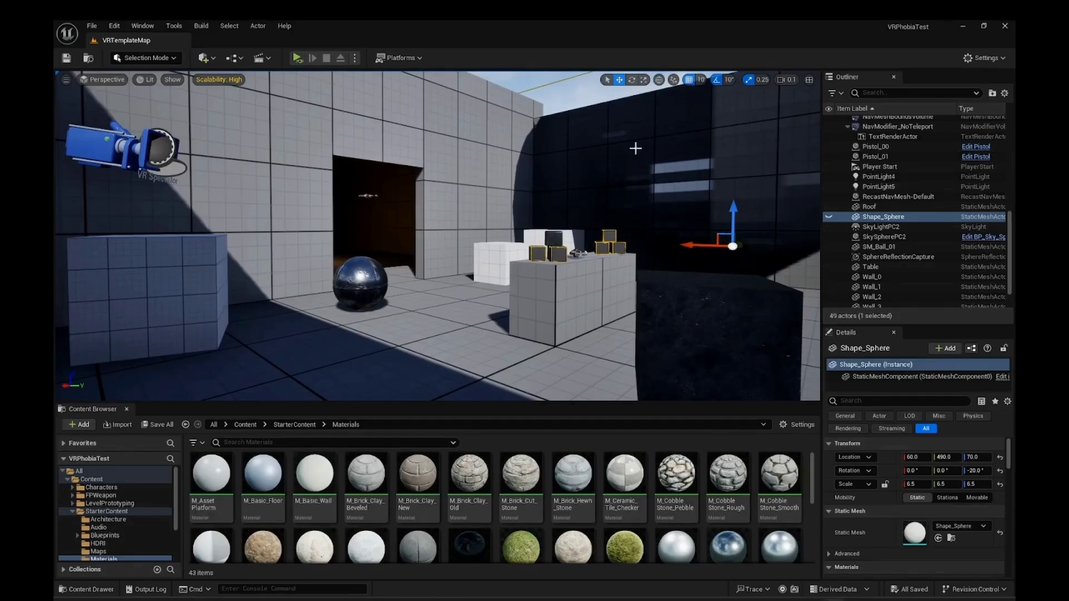
- Launch Quixel Bridge from the editor's Window menu
{"action": "left_click", "coordinate": [116, 25]}
{"action": "mouse_move", "coordinate": [144, 29]}
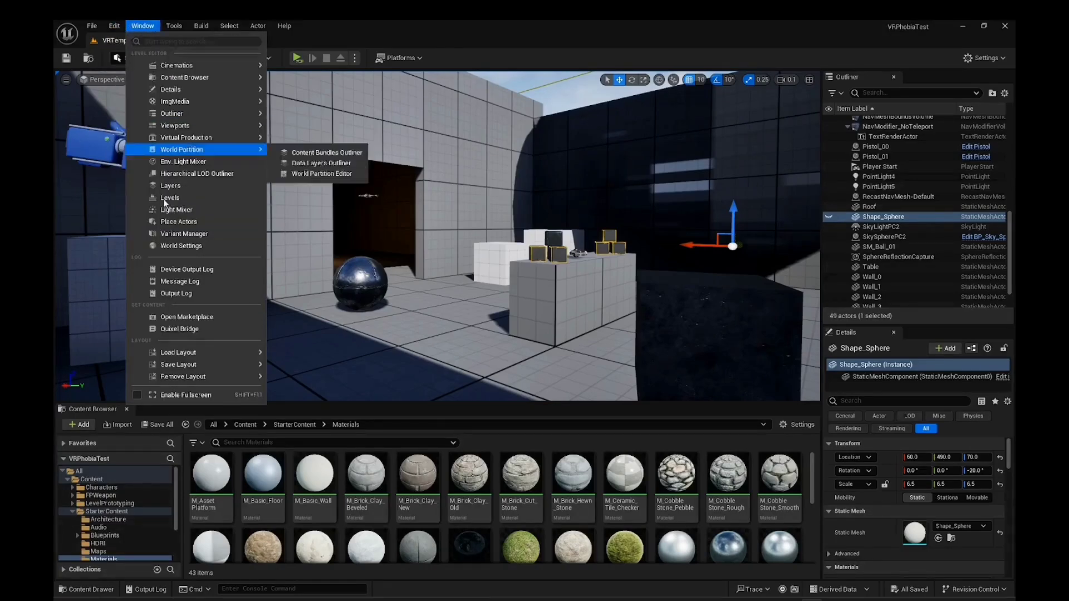
{"action": "left_click", "coordinate": [178, 329]}
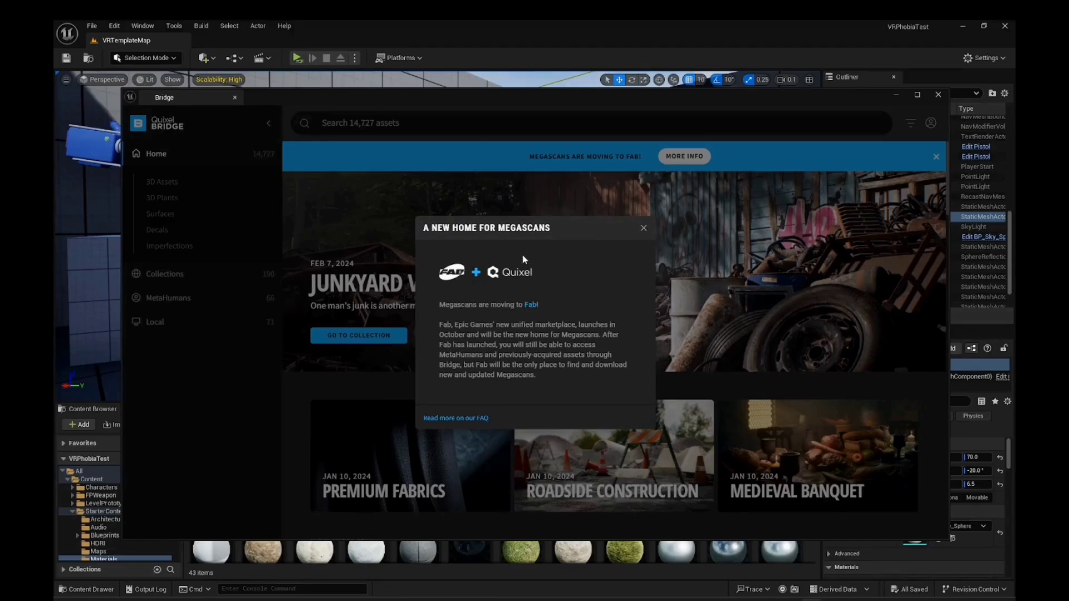
- Dismiss the Fab notice and browse local Megascans surfaces, settling on Brick Wall
{"action": "left_click", "coordinate": [644, 228]}
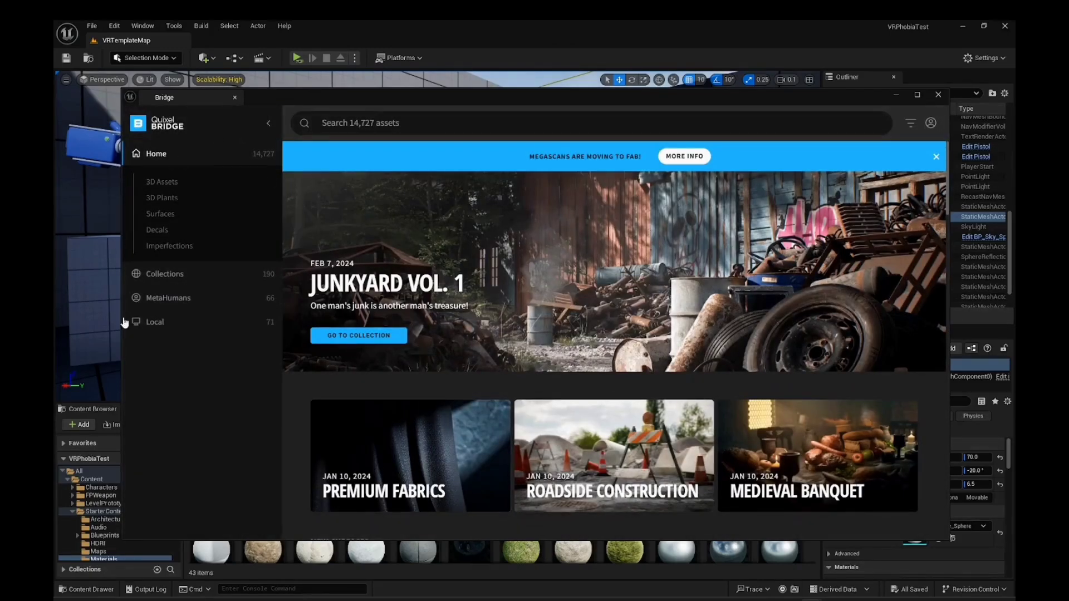
{"action": "left_click", "coordinate": [144, 322]}
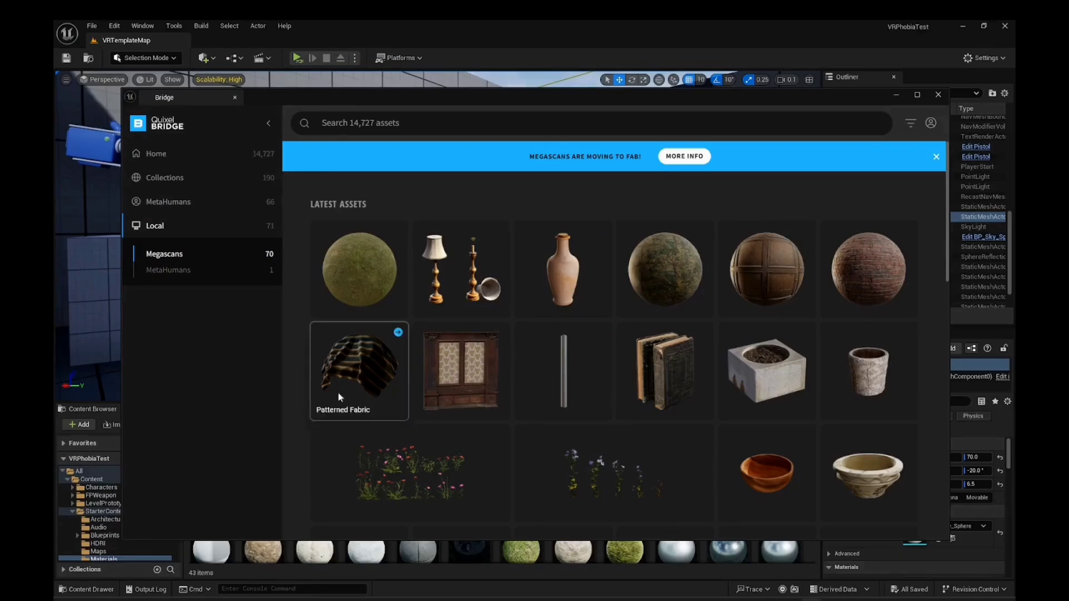
{"action": "left_click", "coordinate": [864, 269]}
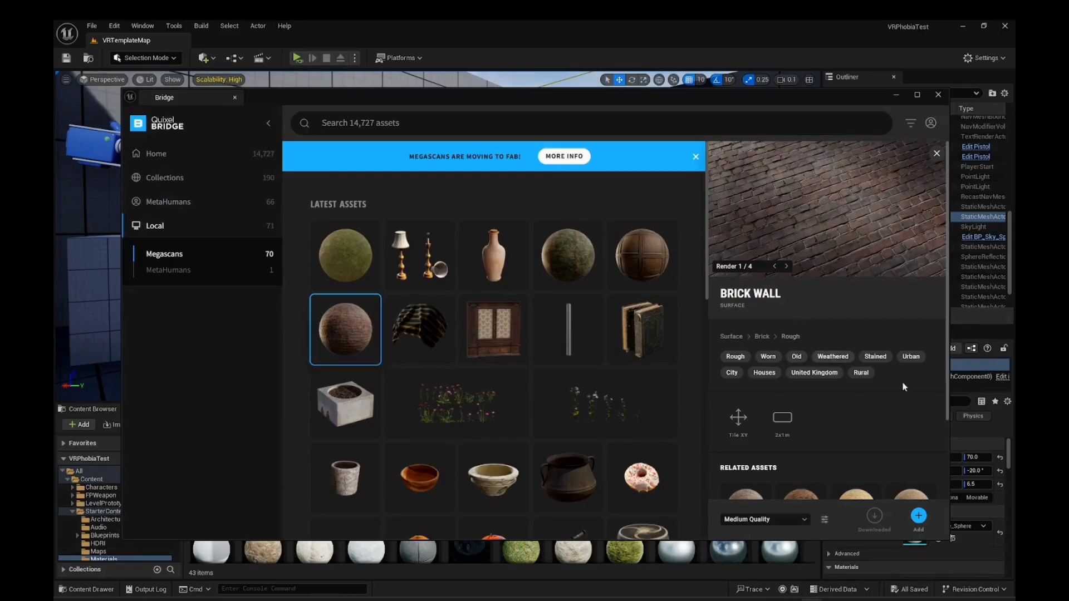
{"action": "scroll", "coordinate": [909, 406], "scroll_direction": "down", "scroll_amount": 3}
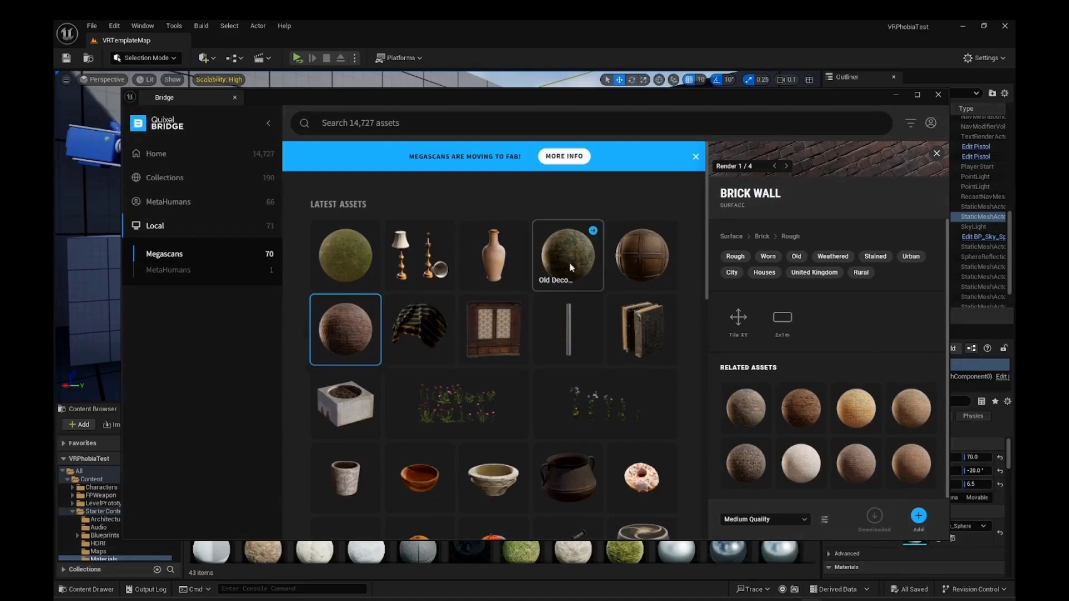
{"action": "left_click", "coordinate": [633, 254]}
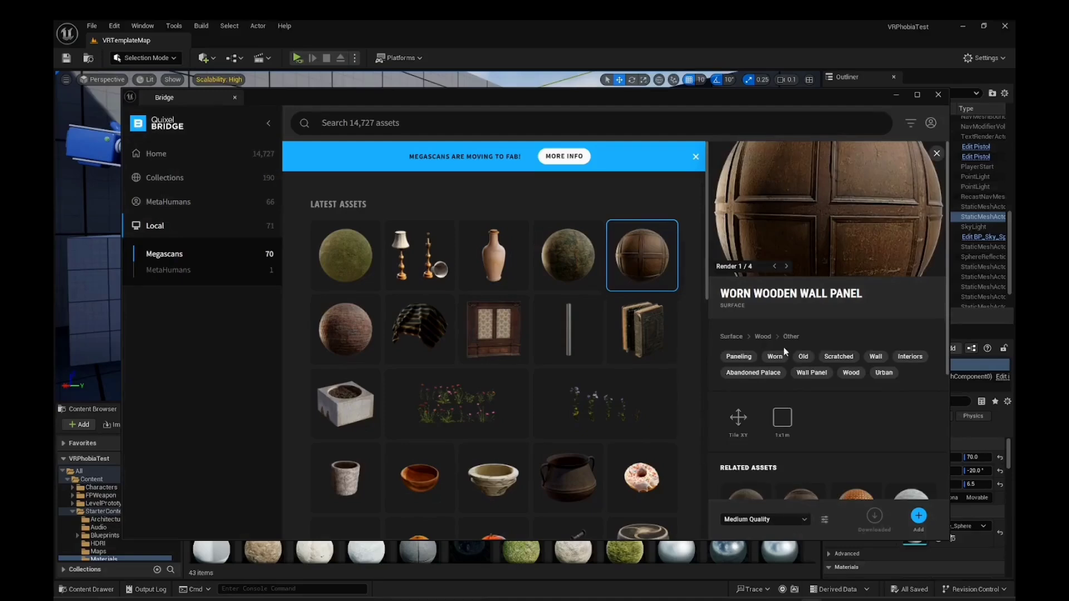
{"action": "left_click", "coordinate": [362, 255]}
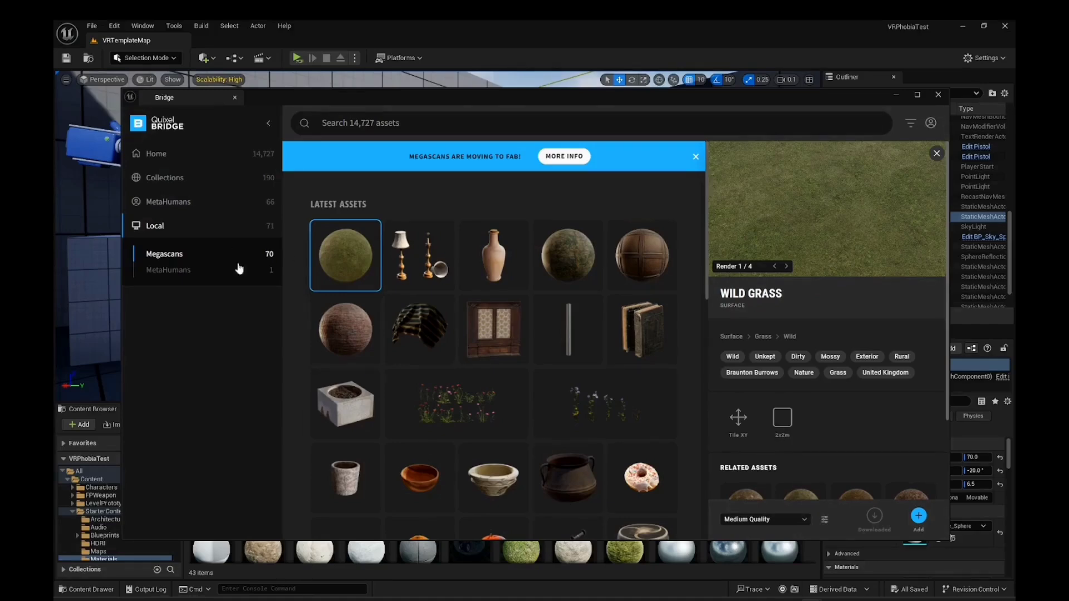
{"action": "left_click", "coordinate": [328, 316]}
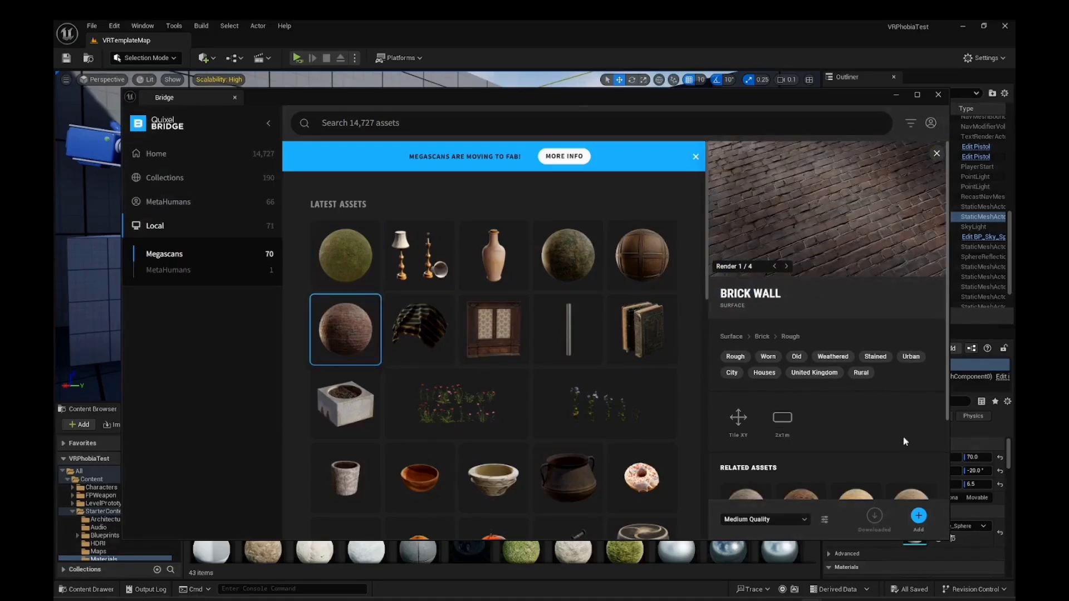
- Add the Brick Wall surface to the project at Medium Quality
{"action": "scroll", "coordinate": [904, 441], "scroll_direction": "down", "scroll_amount": 2}
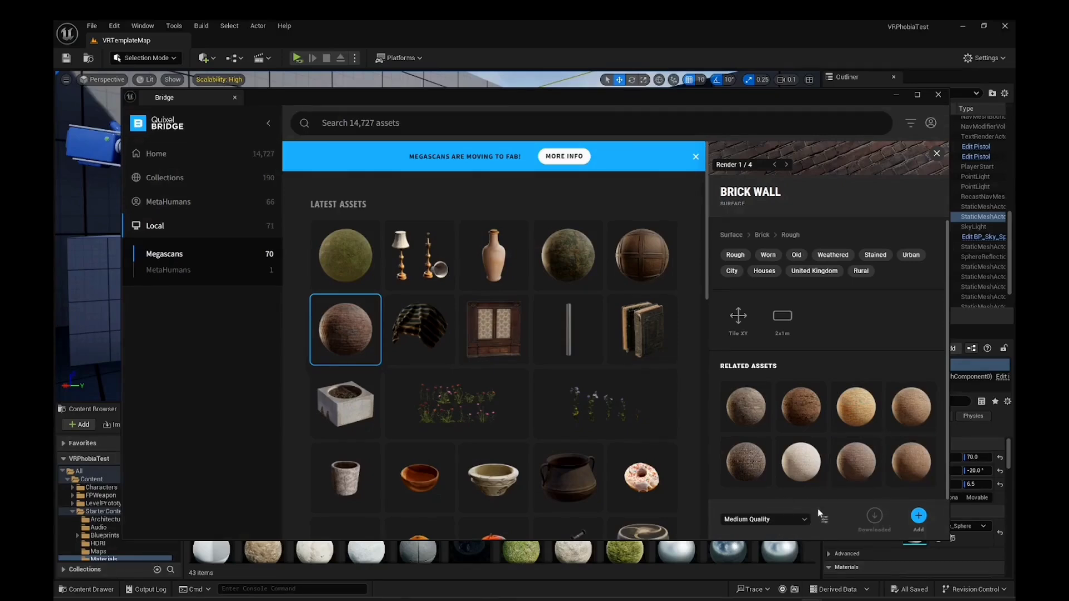
{"action": "left_click", "coordinate": [805, 520]}
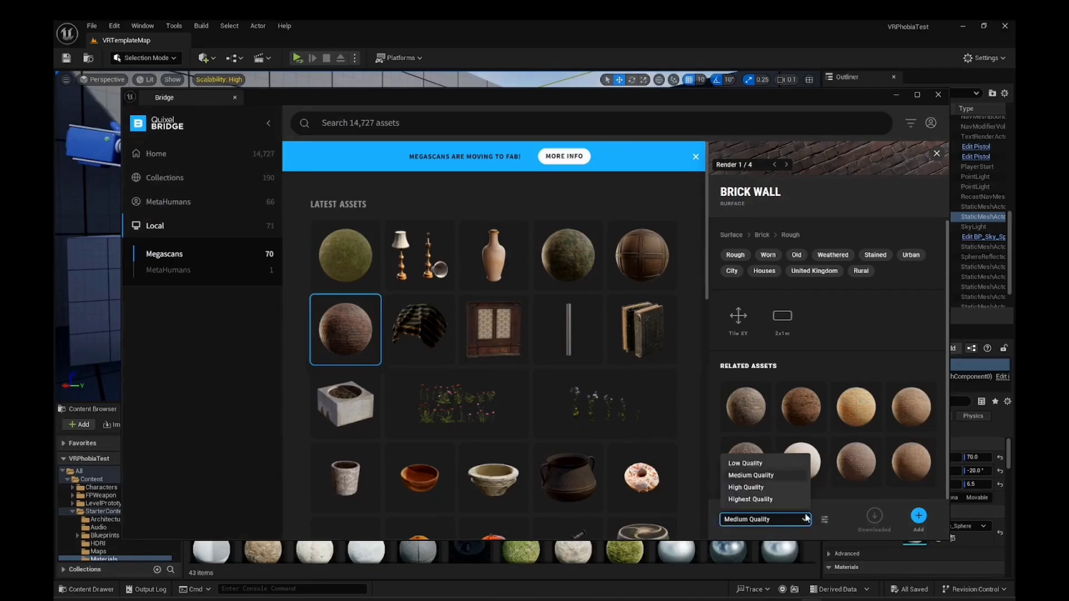
{"action": "left_click", "coordinate": [764, 474]}
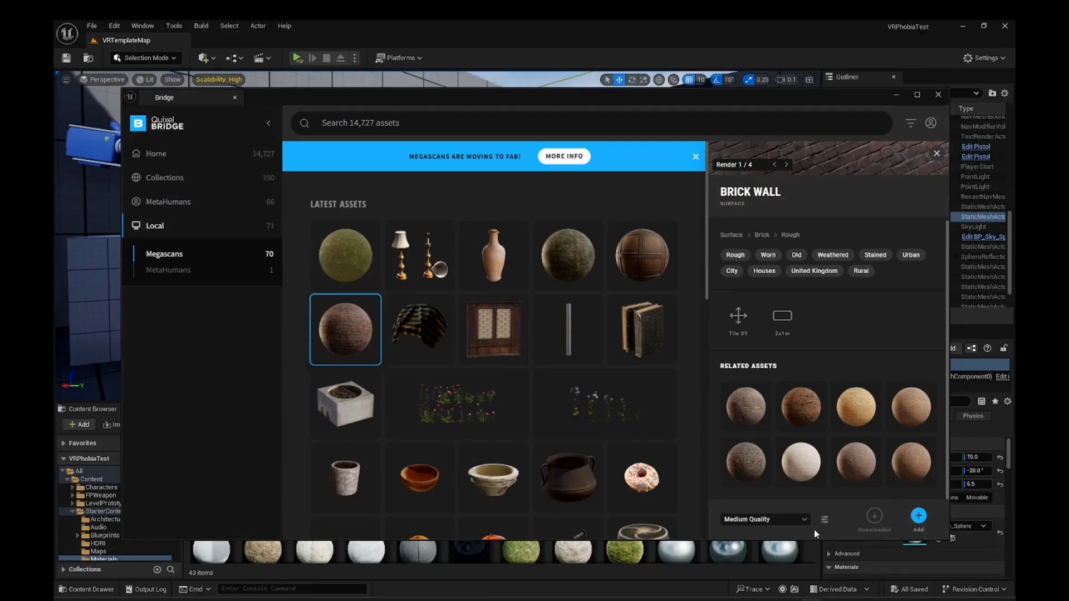
{"action": "left_click", "coordinate": [917, 517]}
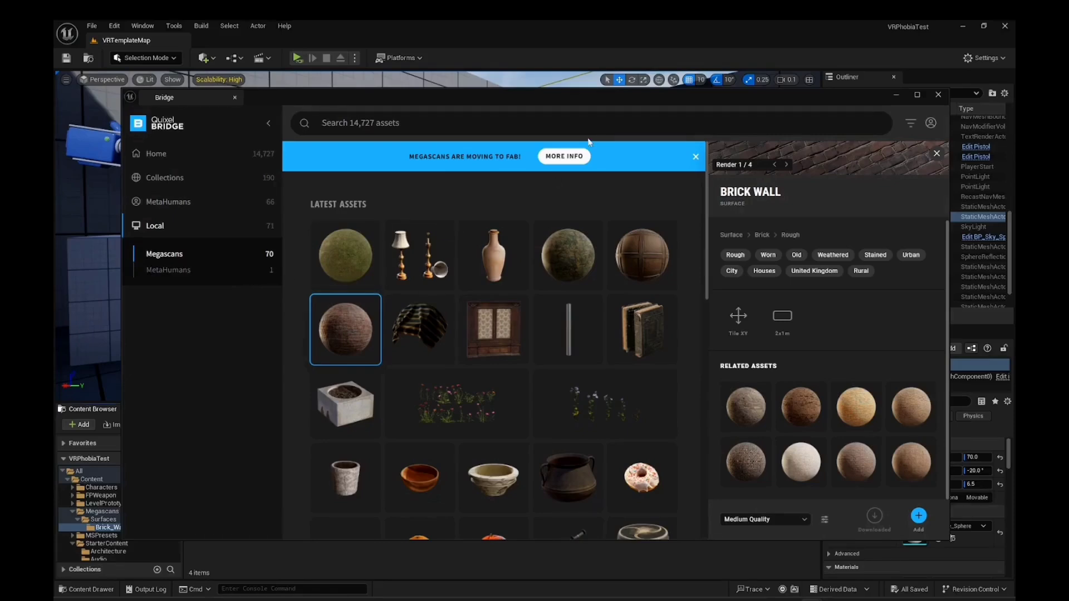
- Close Bridge and fly the view into the room toward the left wall
{"action": "left_click", "coordinate": [937, 96]}
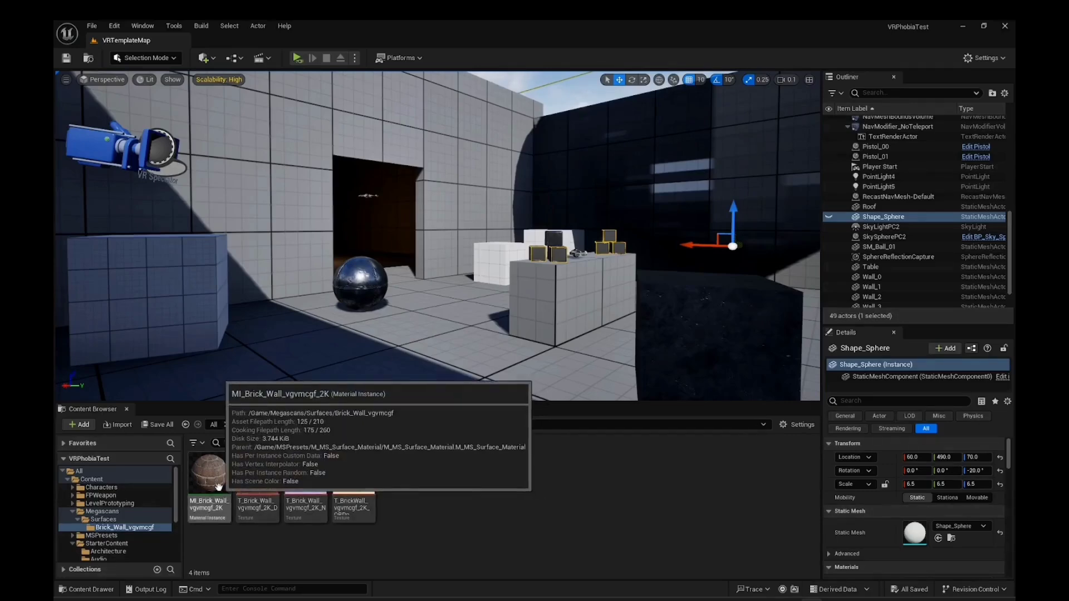
{"action": "left_click_drag", "start_coordinate": [489, 274], "coordinate": [445, 228]}
{"action": "scroll", "coordinate": [490, 274], "scroll_direction": "down", "scroll_amount": 2}
{"action": "left_click_drag", "start_coordinate": [490, 274], "coordinate": [466, 271]}
- Apply MI_Brick_Wall_vgvmcgf_2K to a stone block and the back grid wall, undoing one misplaced drop
{"action": "left_click_drag", "start_coordinate": [209, 473], "coordinate": [405, 199]}
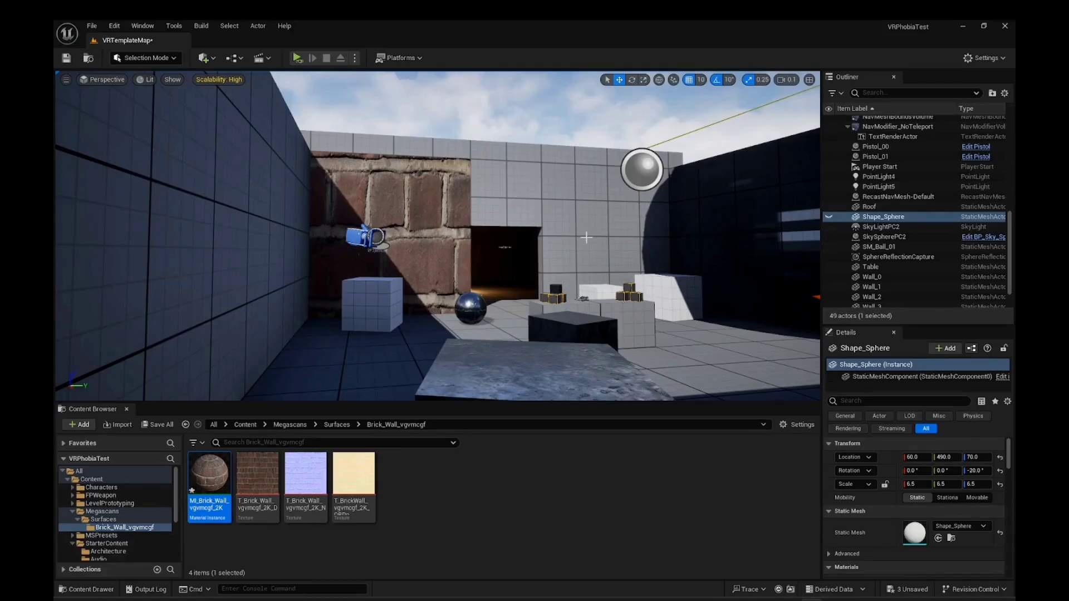
{"action": "key", "text": "ctrl+z"}
{"action": "right_click_drag", "start_coordinate": [480, 205], "coordinate": [450, 238]}
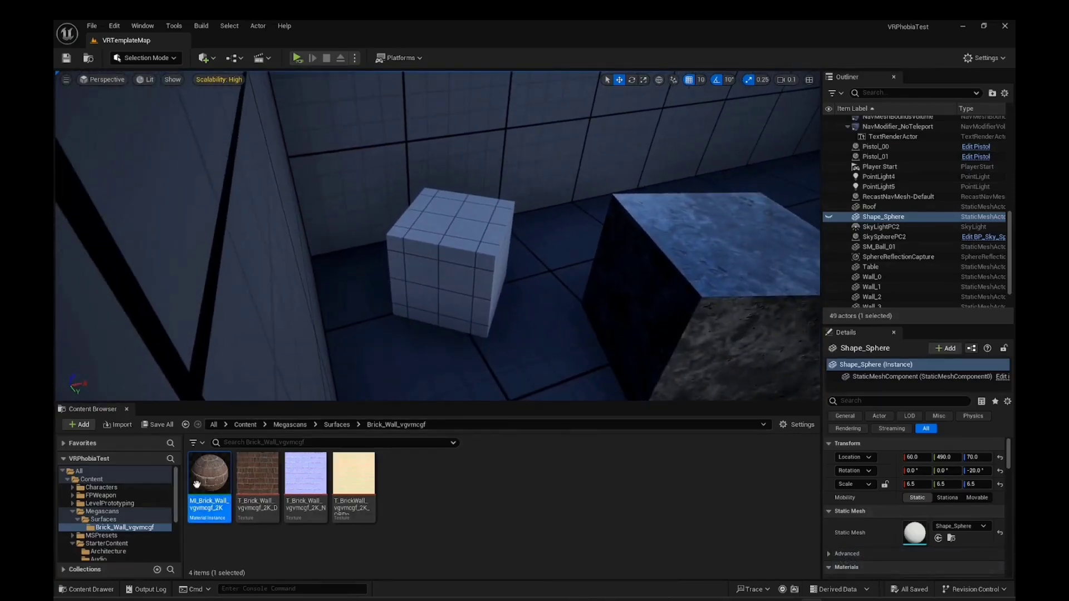
{"action": "left_click_drag", "start_coordinate": [192, 483], "coordinate": [692, 281]}
{"action": "right_click_drag", "start_coordinate": [692, 281], "coordinate": [712, 243]}
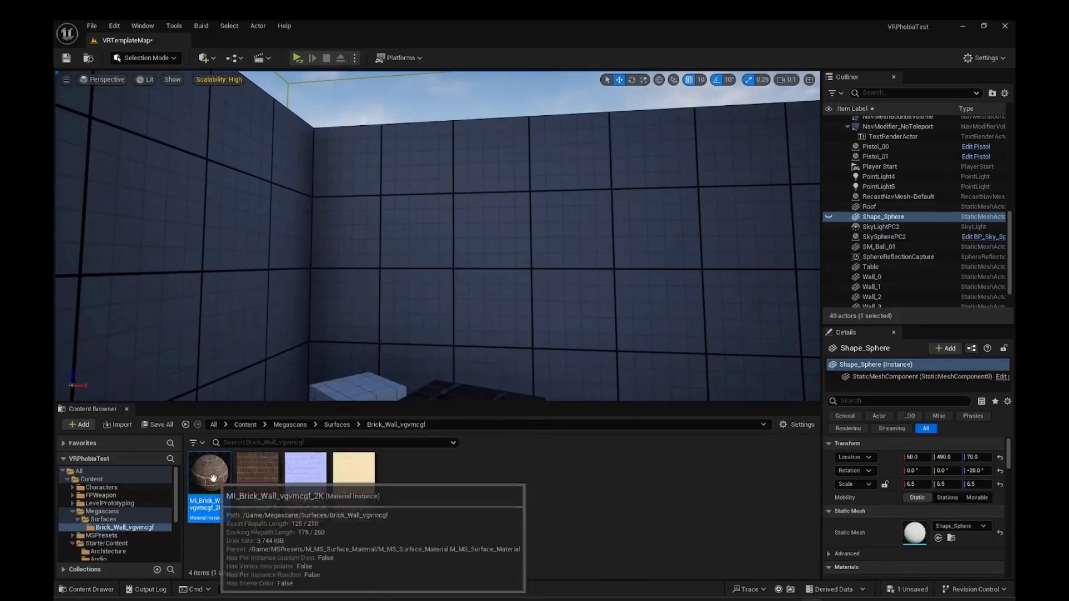
{"action": "left_click_drag", "start_coordinate": [209, 479], "coordinate": [398, 268]}
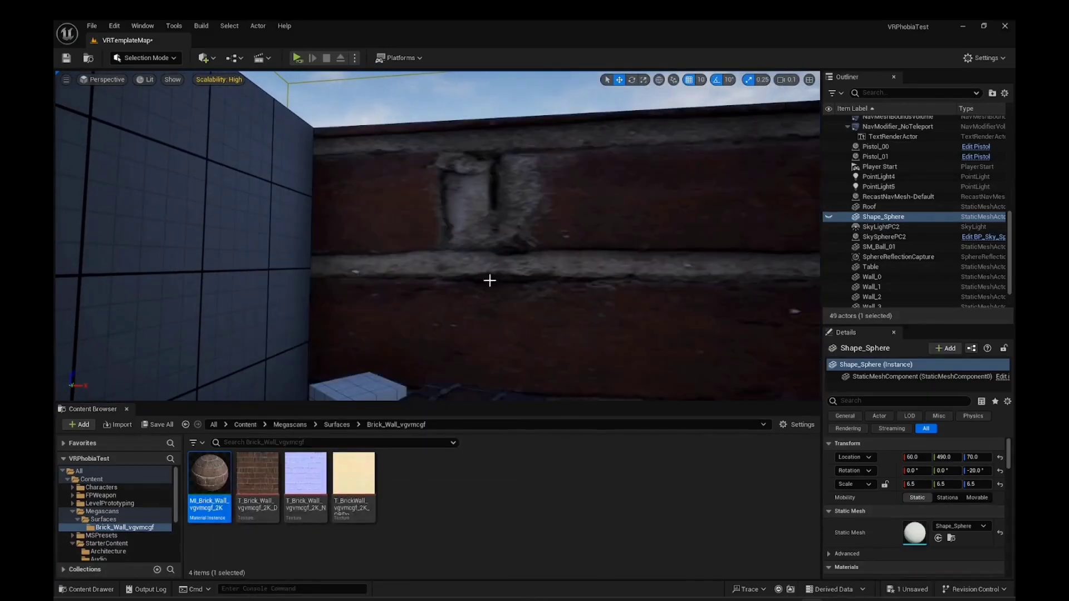
{"action": "right_click_drag", "start_coordinate": [489, 278], "coordinate": [520, 282]}
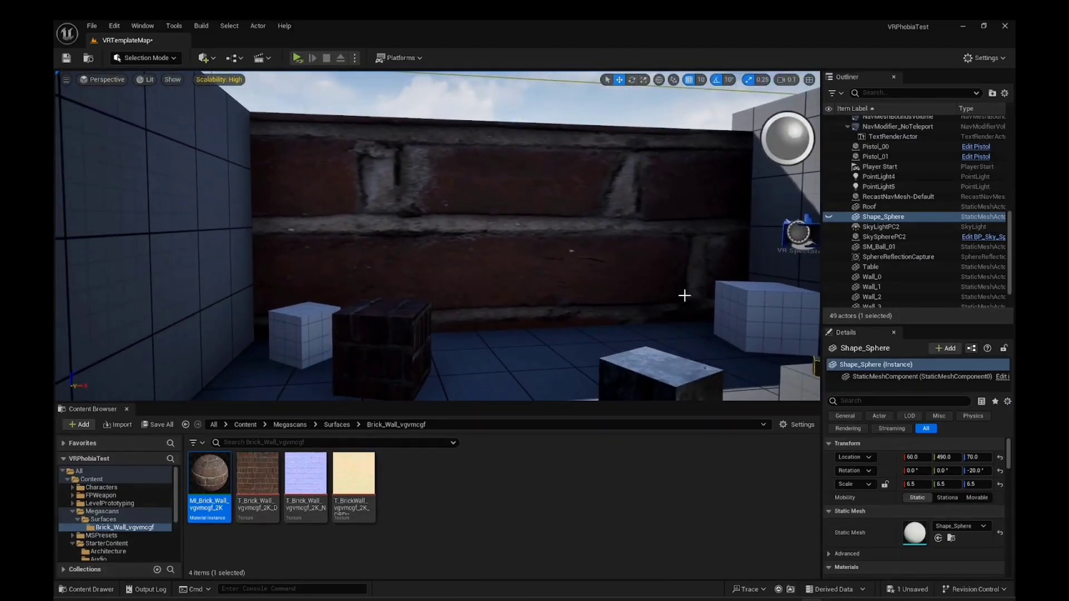
- Open MI_Brick_Wall_vgvmcgf_2K and dock its editor as a tab beside the level
{"action": "double_click", "coordinate": [209, 484]}
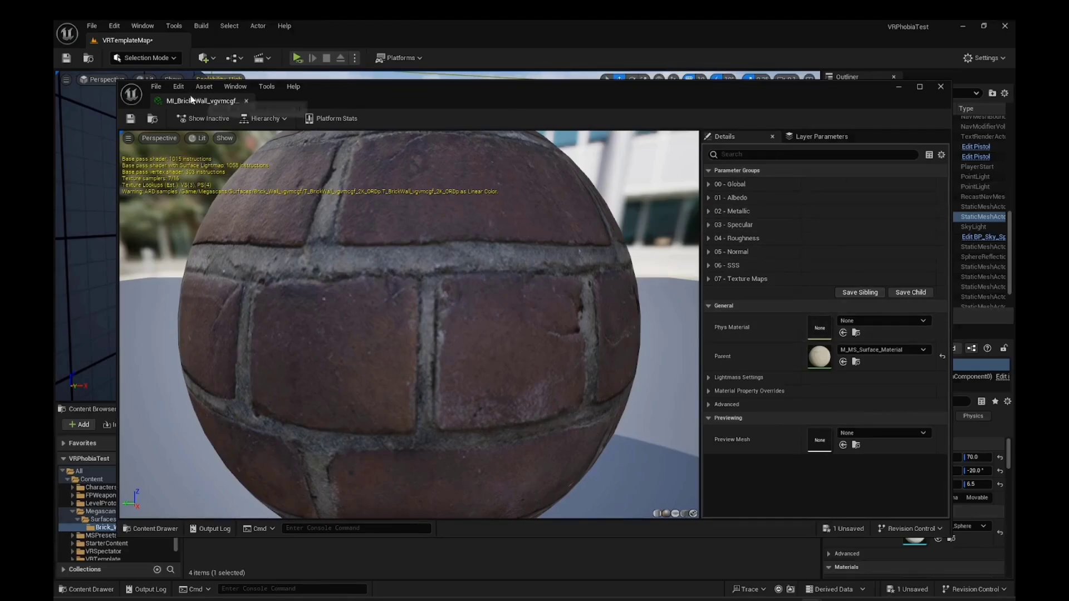
{"action": "left_click_drag", "start_coordinate": [200, 101], "coordinate": [215, 44]}
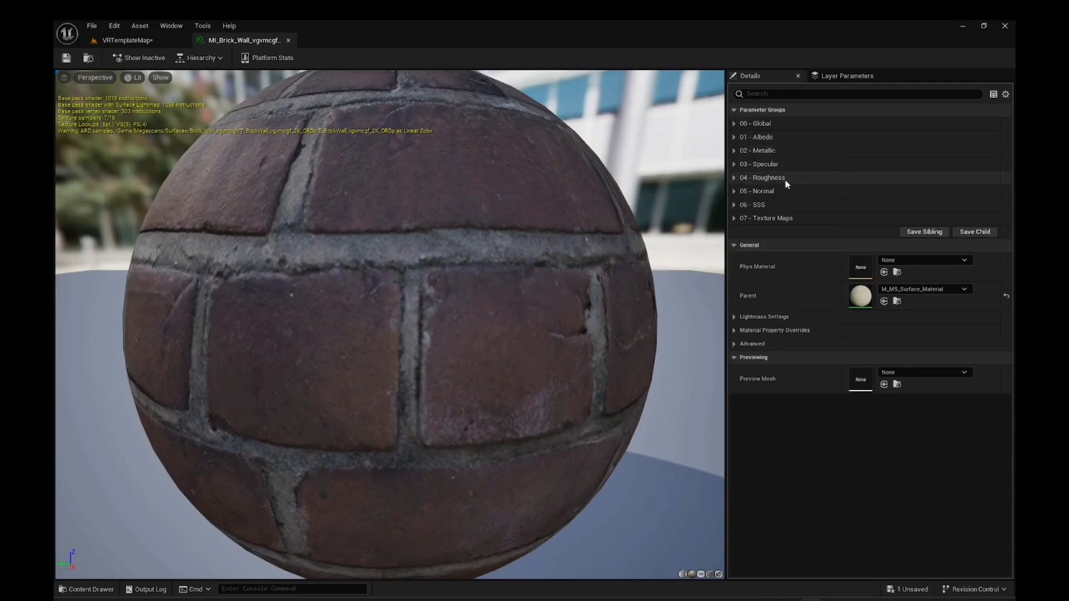
- Enable Tiling/Offset under 00 - Global, set Tiling 4.854589 X by 7.821501 Y, and save
{"action": "left_click", "coordinate": [734, 124]}
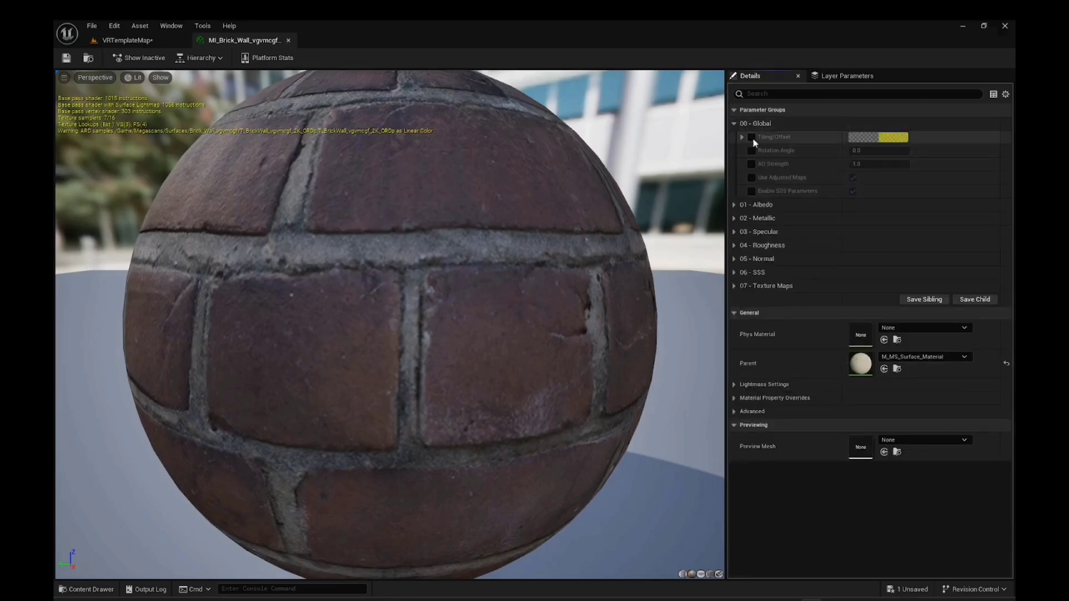
{"action": "left_click", "coordinate": [751, 137]}
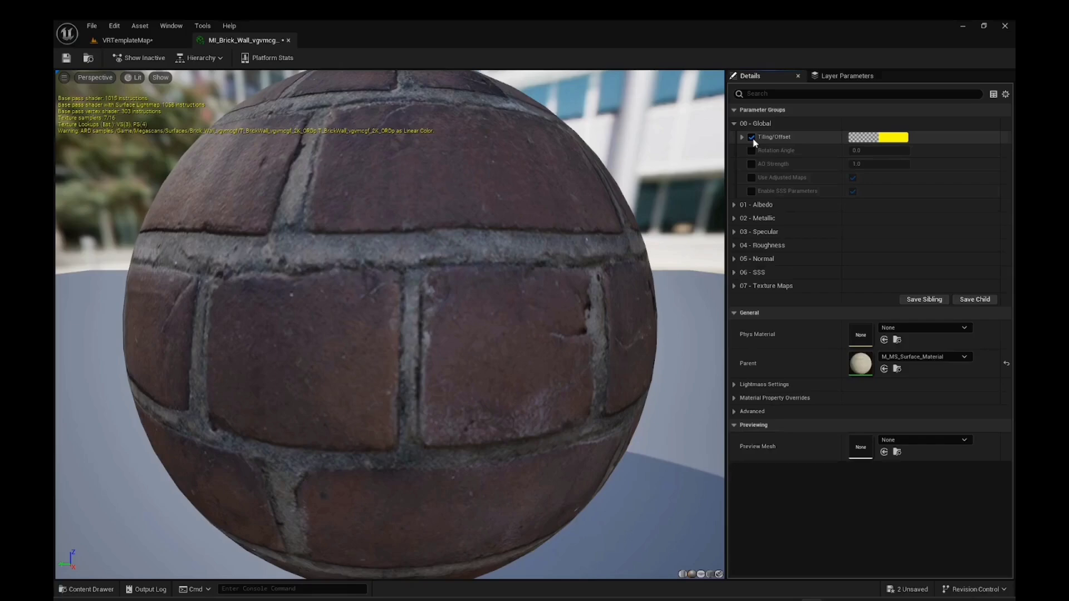
{"action": "left_click", "coordinate": [742, 137]}
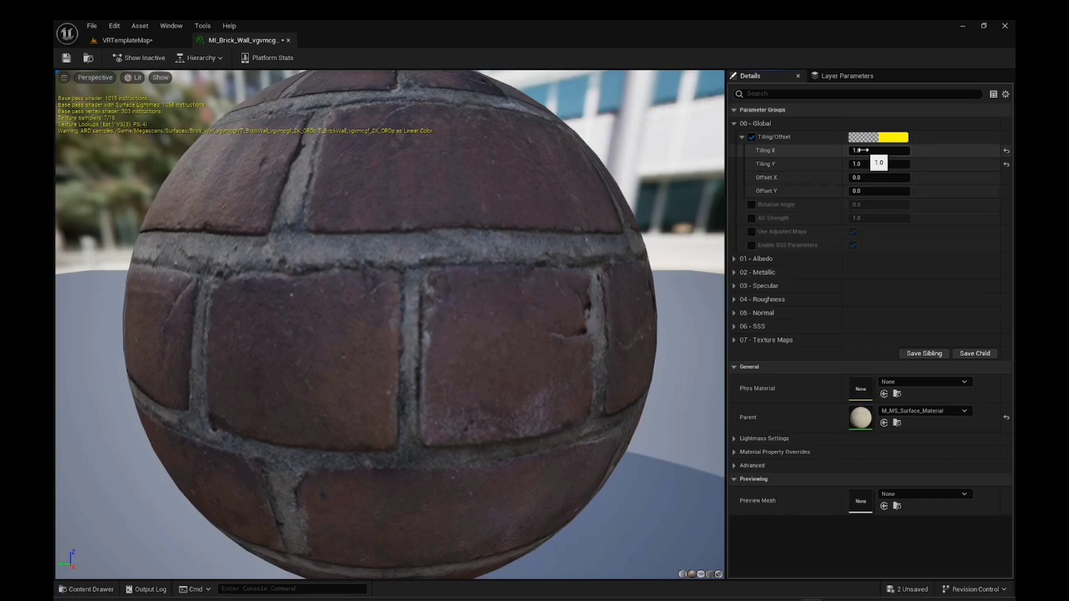
{"action": "left_click_drag", "start_coordinate": [861, 150], "coordinate": [958, 150]}
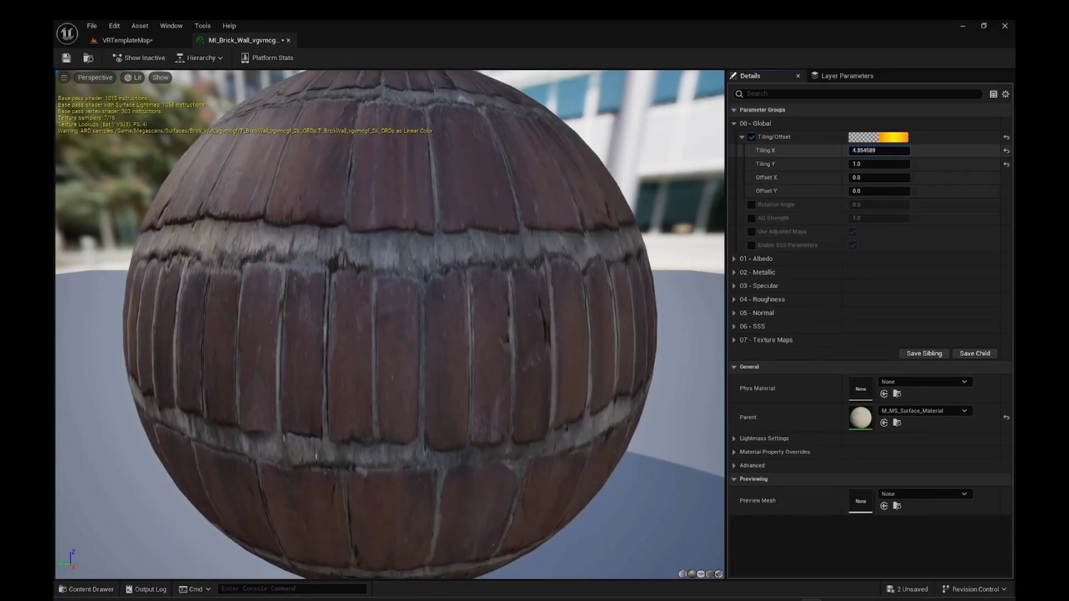
{"action": "left_click_drag", "start_coordinate": [857, 162], "coordinate": [980, 162]}
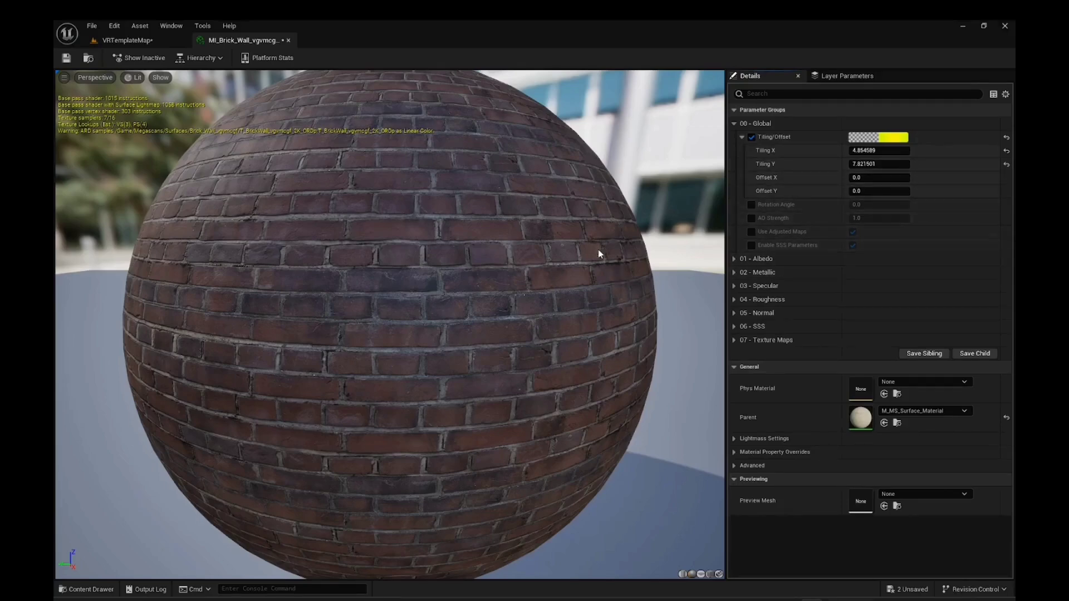
{"action": "left_click", "coordinate": [66, 58]}
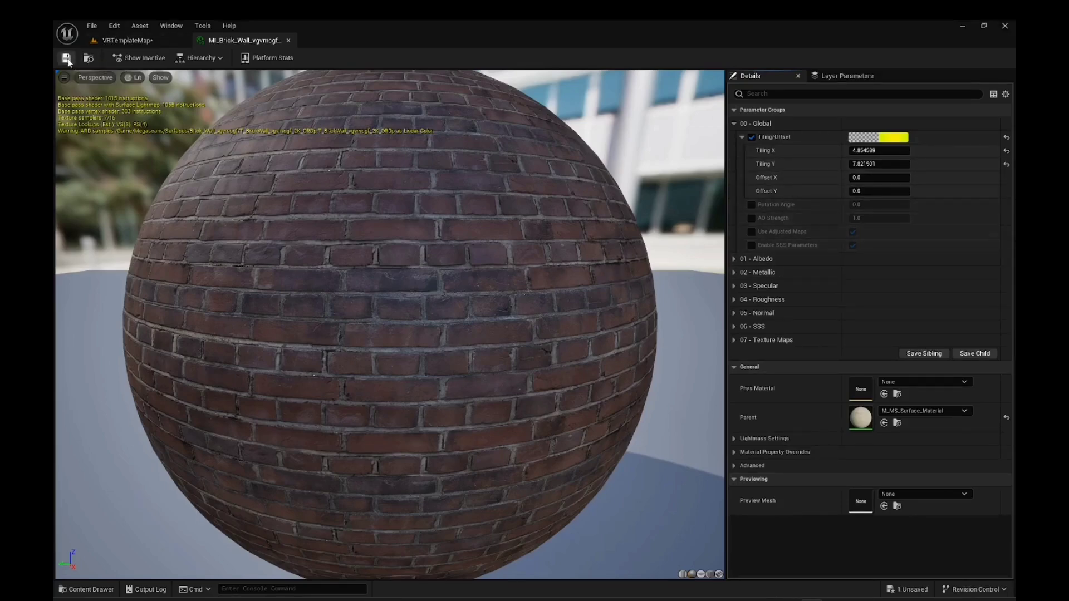
- Return to the VRTemplateMap level and inspect the retiled brick wall
{"action": "left_click", "coordinate": [123, 40]}
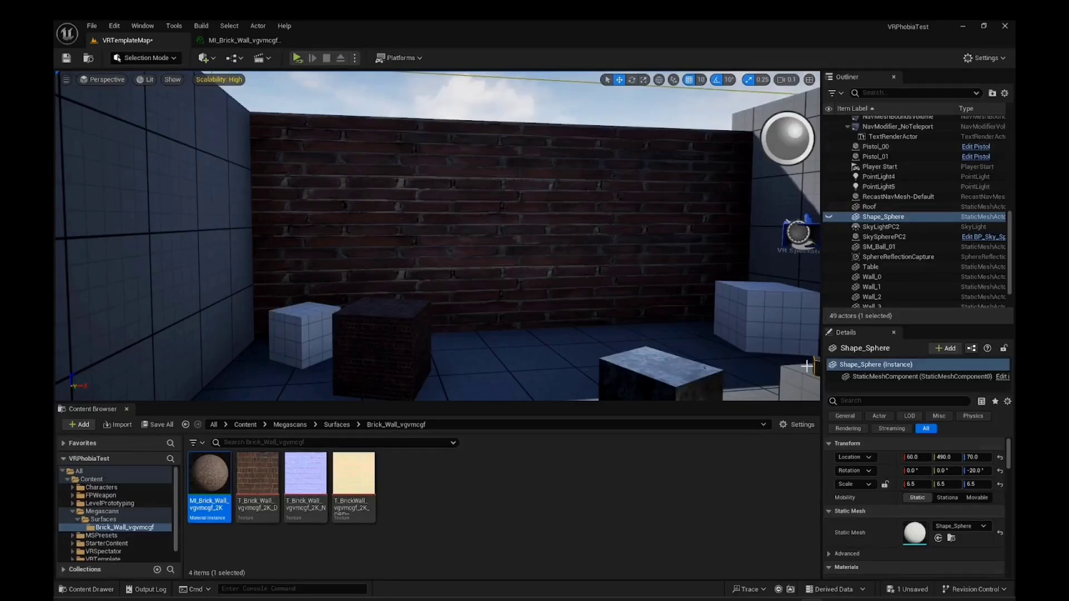
{"action": "scroll", "coordinate": [647, 202], "scroll_direction": "up", "scroll_amount": 3}
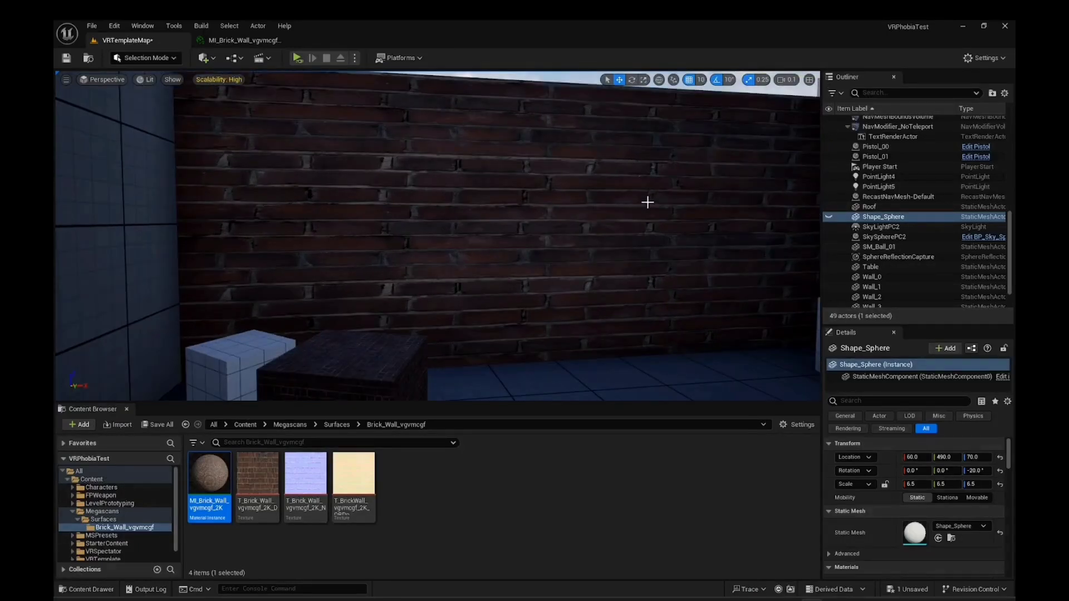
{"action": "scroll", "coordinate": [648, 202], "scroll_direction": "down", "scroll_amount": 4}
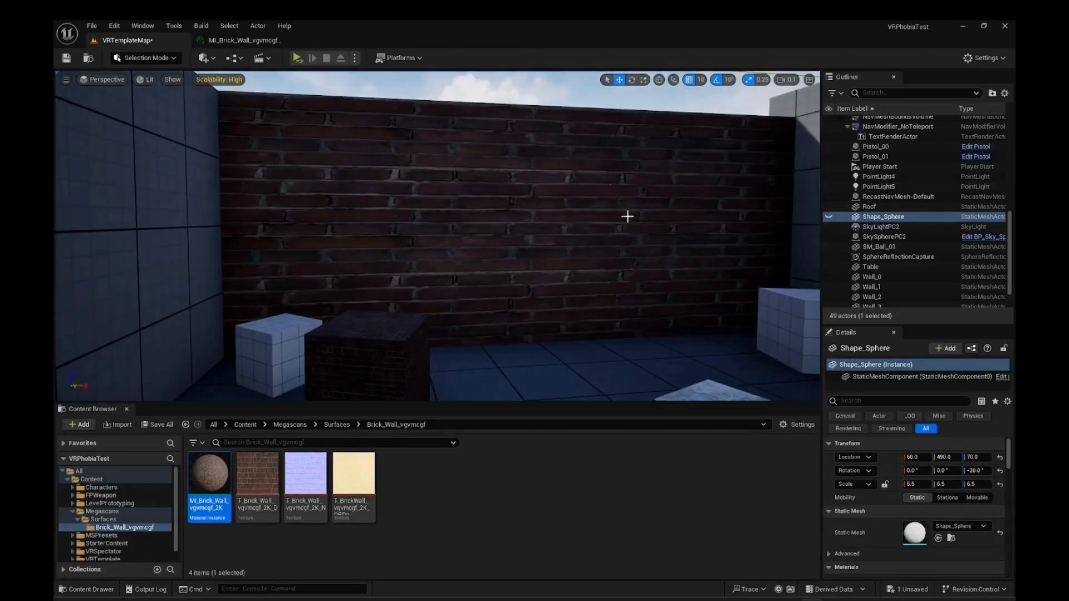
{"action": "mouse_move", "coordinate": [606, 221]}
{"action": "right_mouse_down"}
{"action": "mouse_move", "coordinate": [718, 223]}
{"action": "mouse_move", "coordinate": [606, 222]}
{"action": "right_mouse_up"}
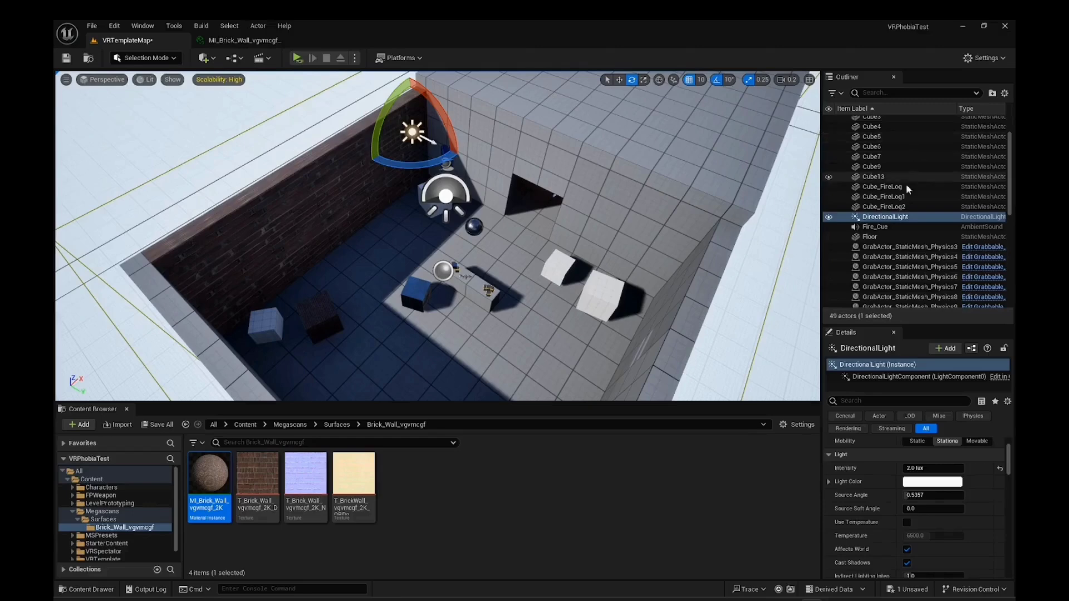
- Select DirectionalLight and rotate it about 60° to shift sunlight and shadows across the room
{"action": "left_click", "coordinate": [890, 206]}
{"action": "left_click", "coordinate": [882, 218]}
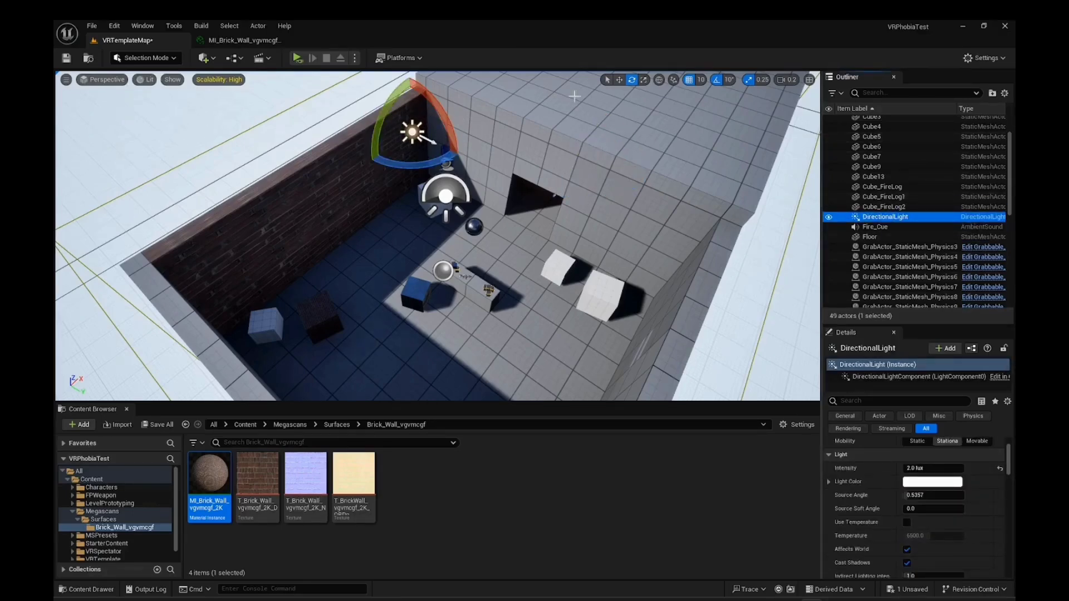
{"action": "middle_click_drag", "start_coordinate": [500, 139], "coordinate": [500, 86]}
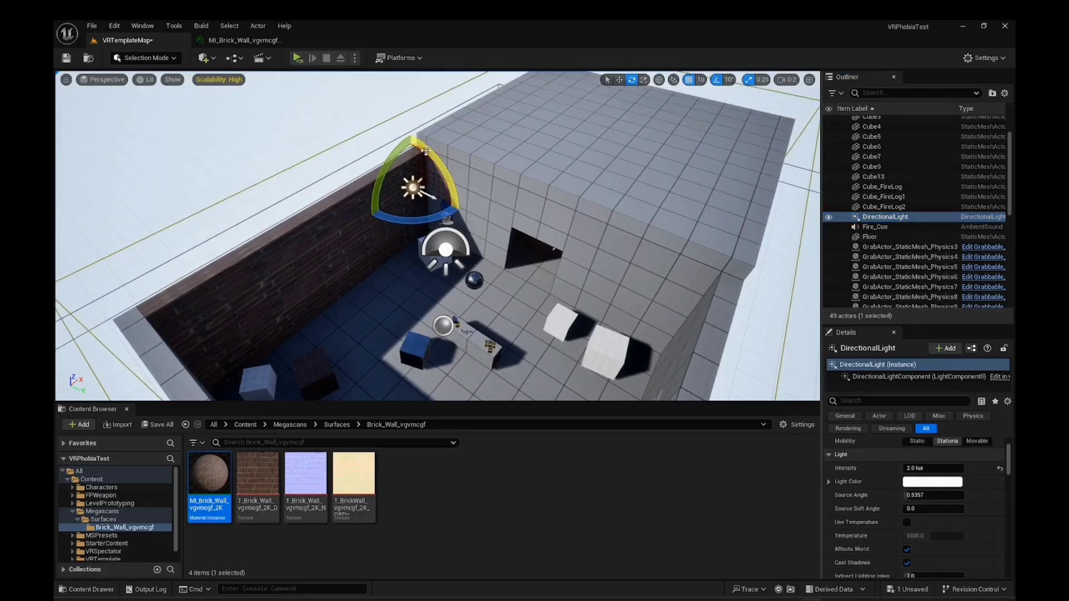
{"action": "scroll", "coordinate": [426, 156], "scroll_direction": "up", "scroll_amount": 5}
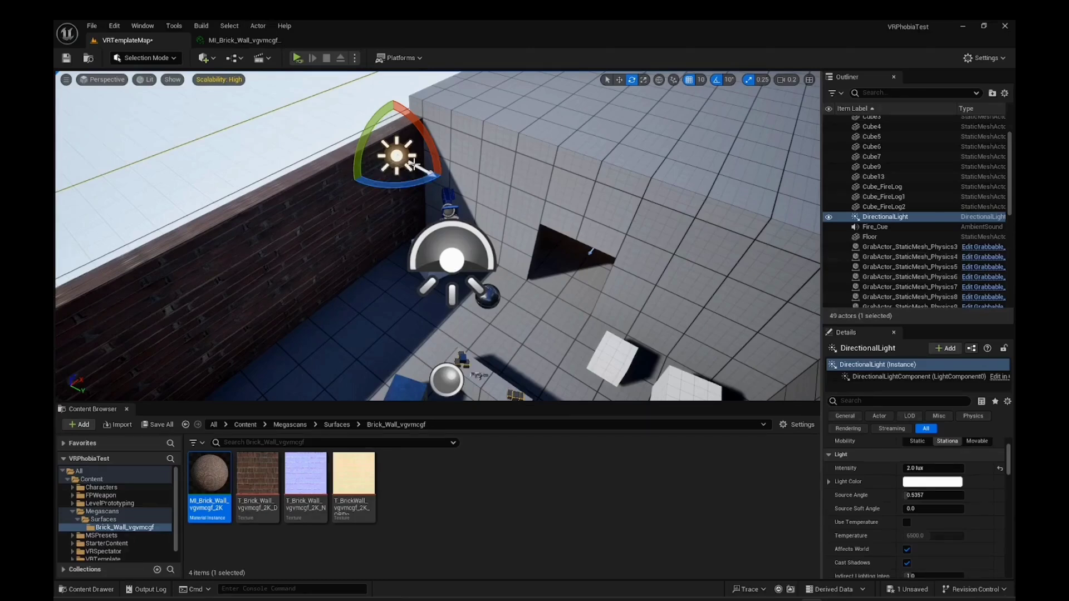
{"action": "scroll", "coordinate": [414, 165], "scroll_direction": "down", "scroll_amount": 1}
{"action": "scroll", "coordinate": [414, 164], "scroll_direction": "down", "scroll_amount": 4}
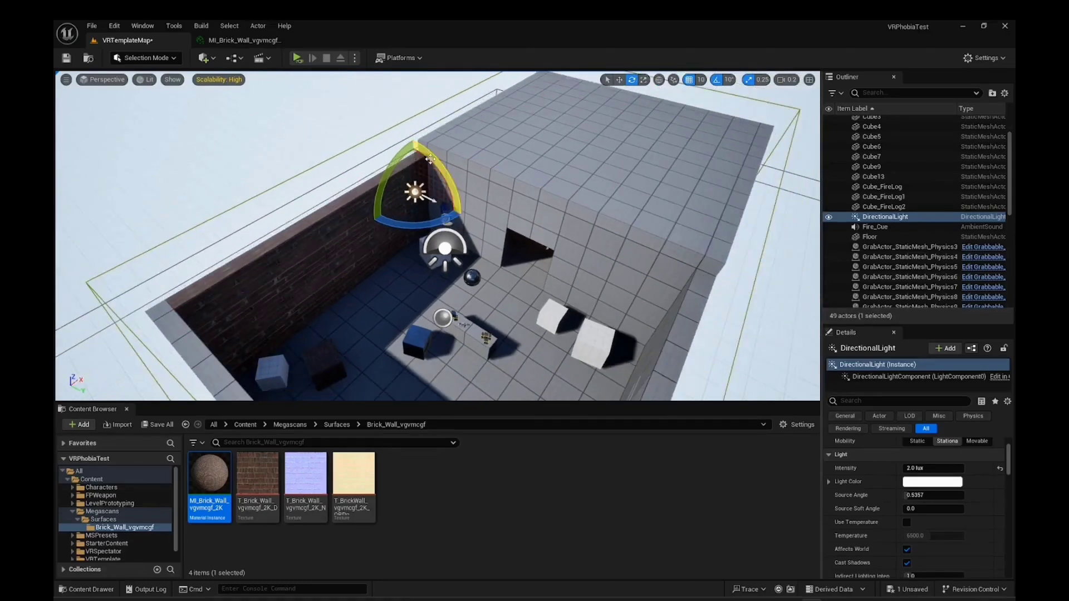
{"action": "left_click_drag", "start_coordinate": [431, 157], "coordinate": [458, 185]}
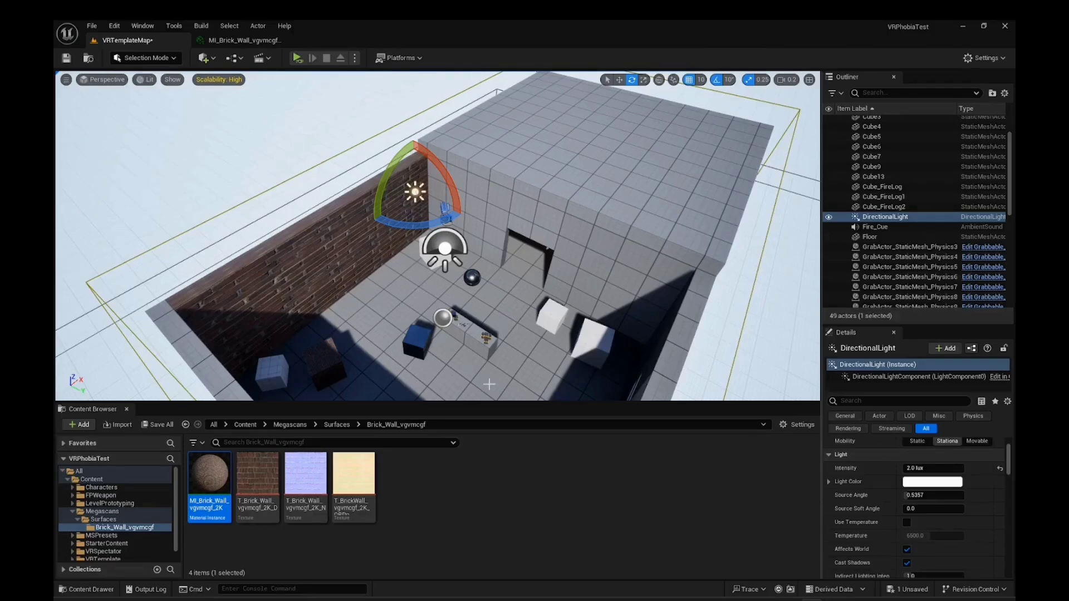
{"action": "right_click_drag", "start_coordinate": [539, 287], "coordinate": [517, 255]}
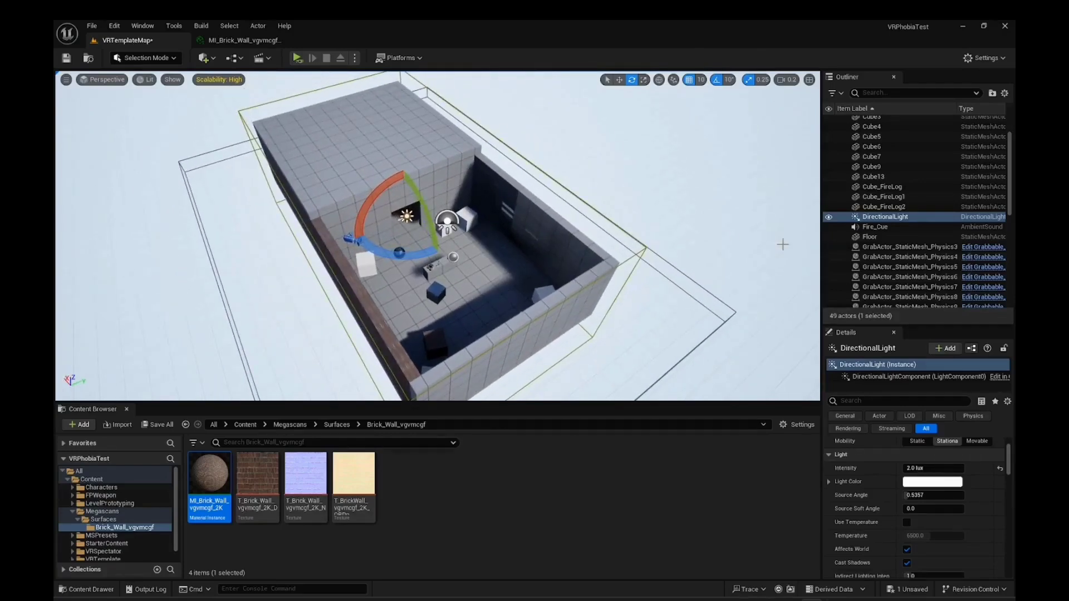
{"action": "scroll", "coordinate": [860, 239], "scroll_direction": "down", "scroll_amount": 6}
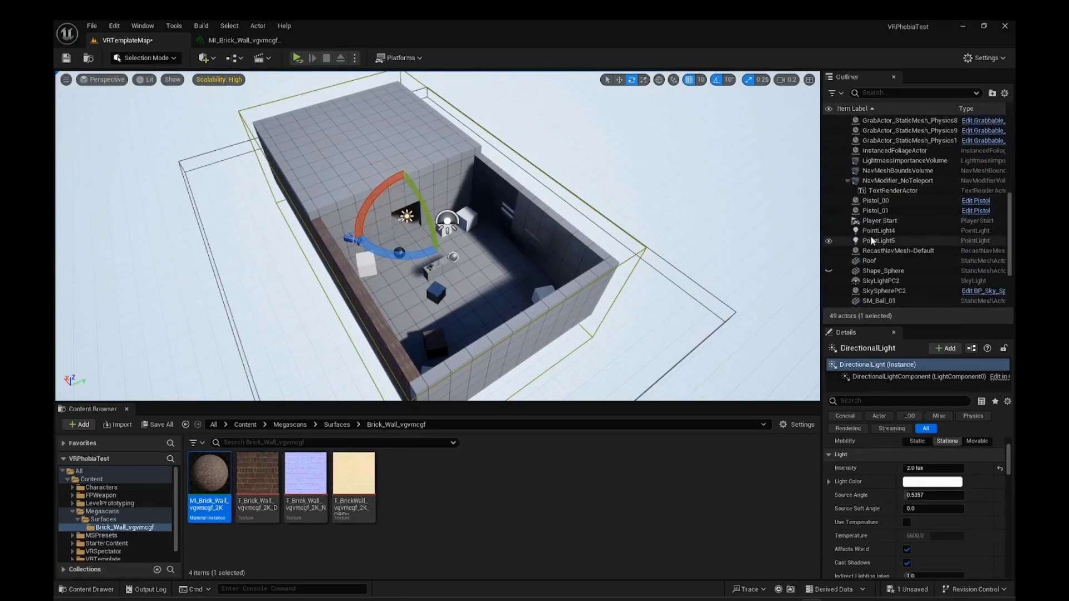
- Toggle Shape_Sphere visible, then hide it again while viewing the room from new angles
{"action": "left_click", "coordinate": [828, 271]}
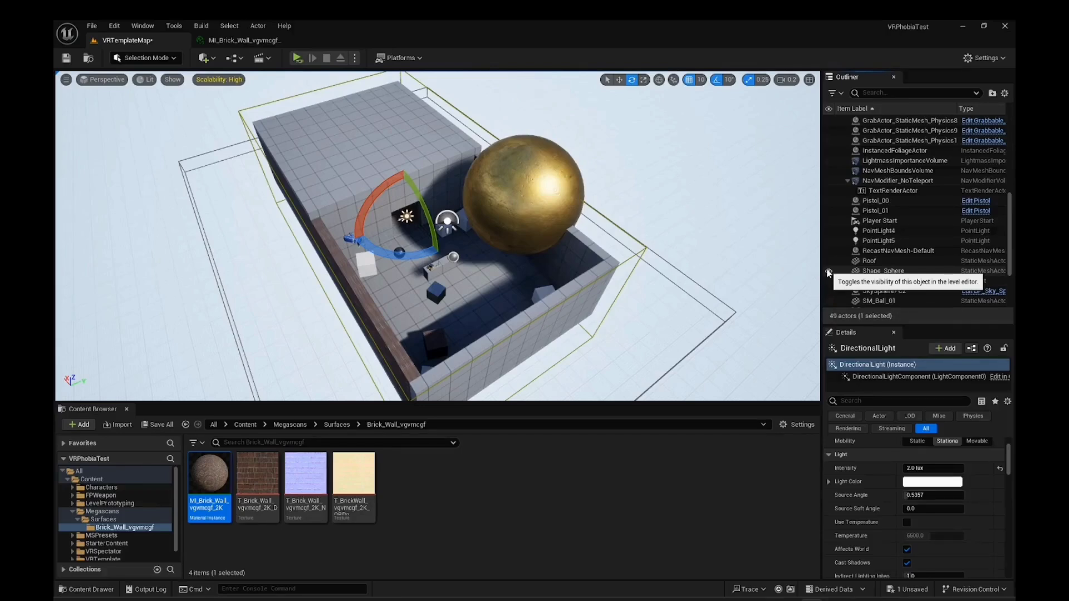
{"action": "right_click_drag", "start_coordinate": [557, 268], "coordinate": [496, 260]}
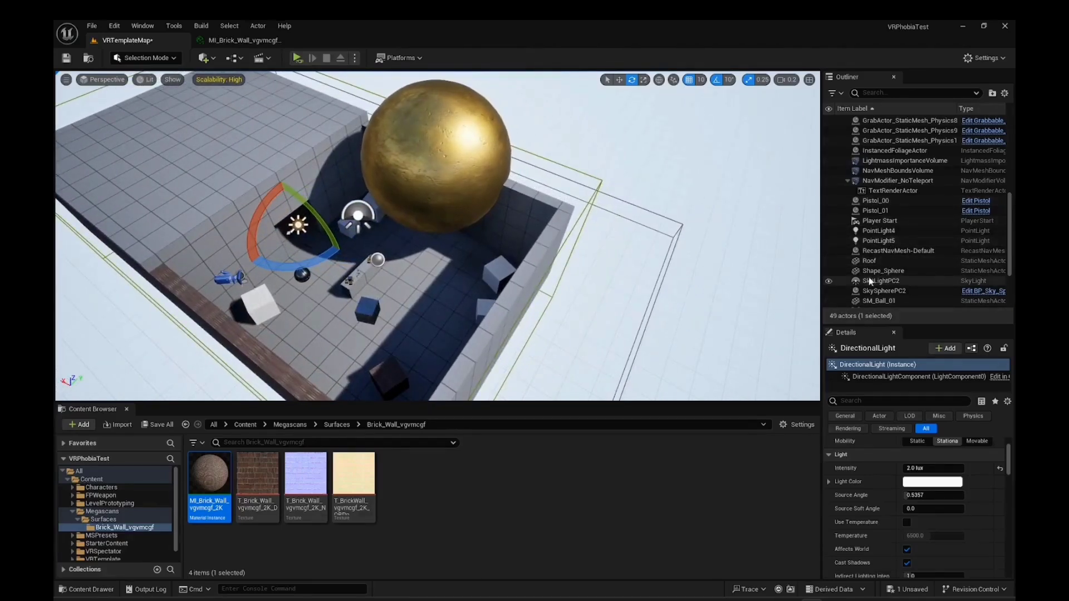
{"action": "left_click", "coordinate": [829, 271]}
{"action": "right_click_drag", "start_coordinate": [445, 233], "coordinate": [279, 228]}
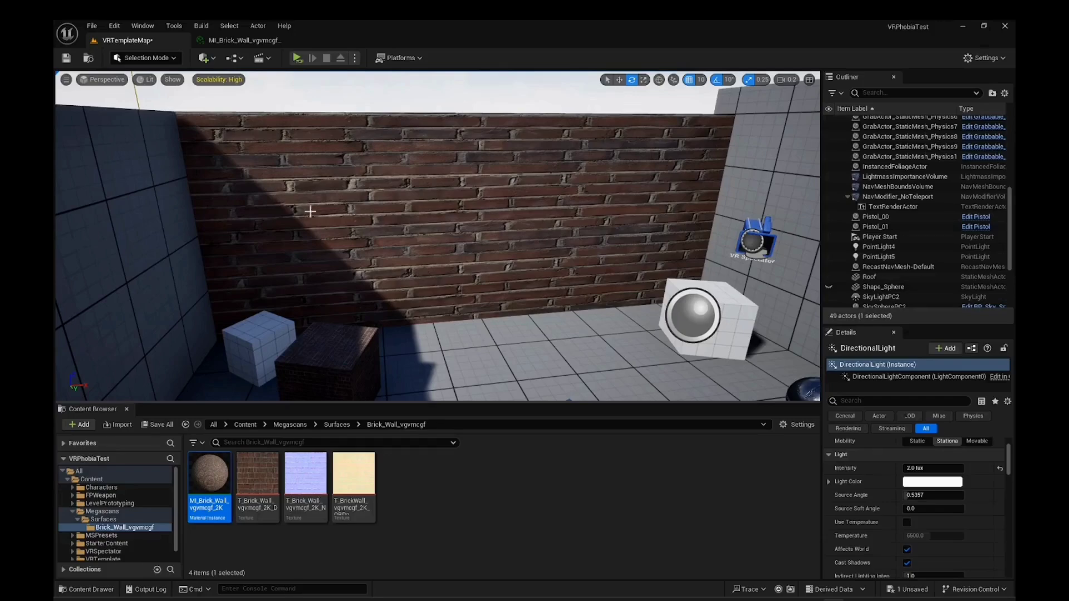
- In a floating MI_Brick_Wall editor, set tiling to 21.462036 X by 11.843026 Y, save, and redock it
{"action": "left_click_drag", "start_coordinate": [222, 45], "coordinate": [515, 158]}
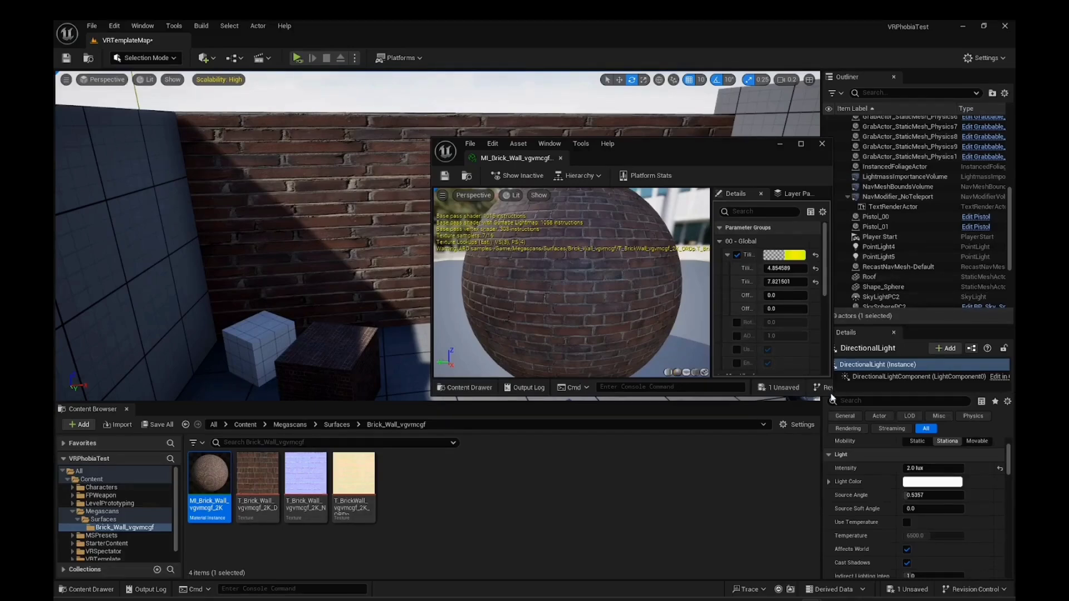
{"action": "left_click_drag", "start_coordinate": [832, 397], "coordinate": [923, 498]}
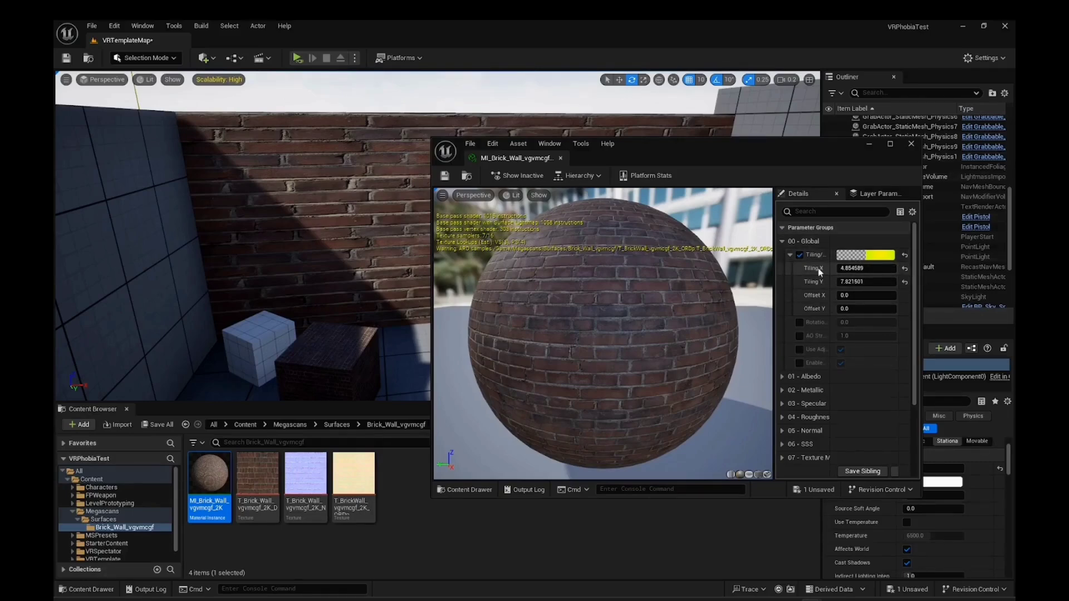
{"action": "left_click_drag", "start_coordinate": [834, 275], "coordinate": [982, 275]}
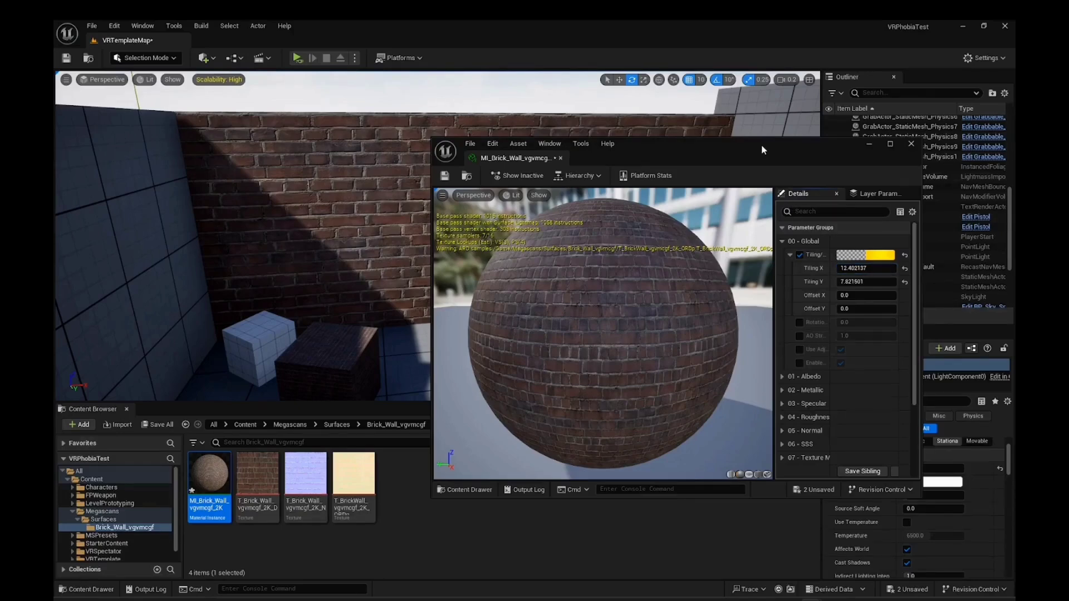
{"action": "left_click_drag", "start_coordinate": [761, 146], "coordinate": [844, 229]}
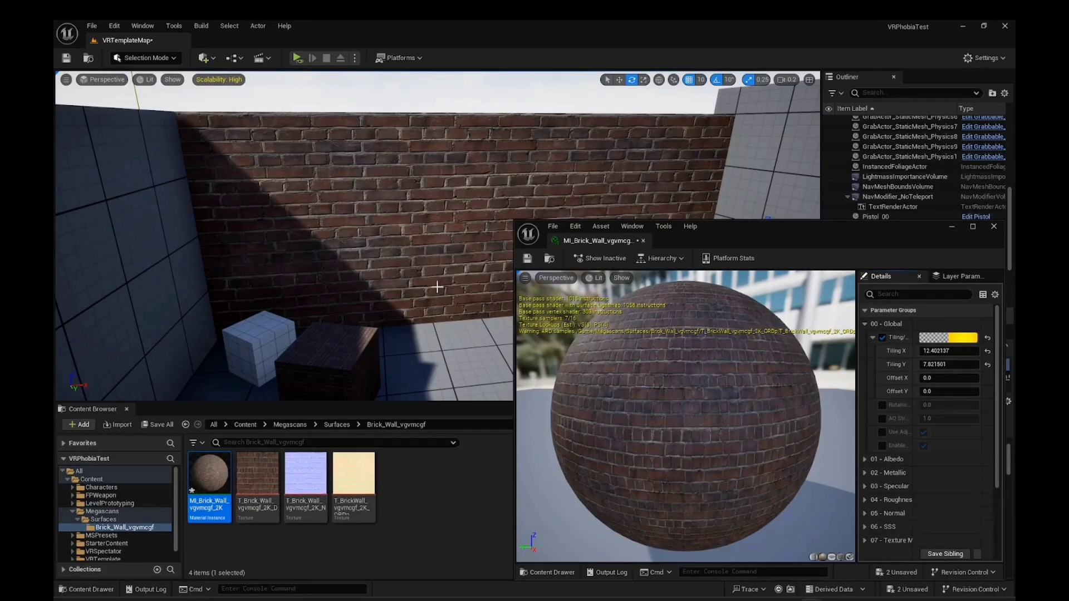
{"action": "mouse_move", "coordinate": [437, 287]}
{"action": "right_mouse_down"}
{"action": "mouse_move", "coordinate": [434, 259]}
{"action": "mouse_move", "coordinate": [434, 278]}
{"action": "right_mouse_up"}
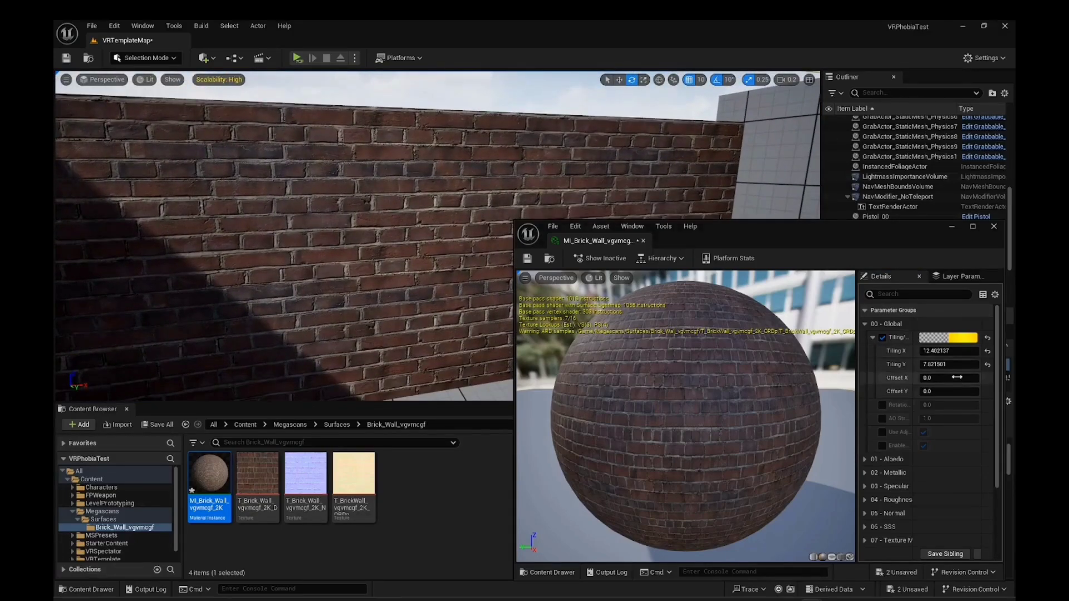
{"action": "mouse_move", "coordinate": [946, 364]}
{"action": "left_mouse_down"}
{"action": "mouse_move", "coordinate": [935, 363]}
{"action": "mouse_move", "coordinate": [966, 363]}
{"action": "mouse_move", "coordinate": [938, 363]}
{"action": "mouse_move", "coordinate": [941, 350]}
{"action": "left_mouse_up"}
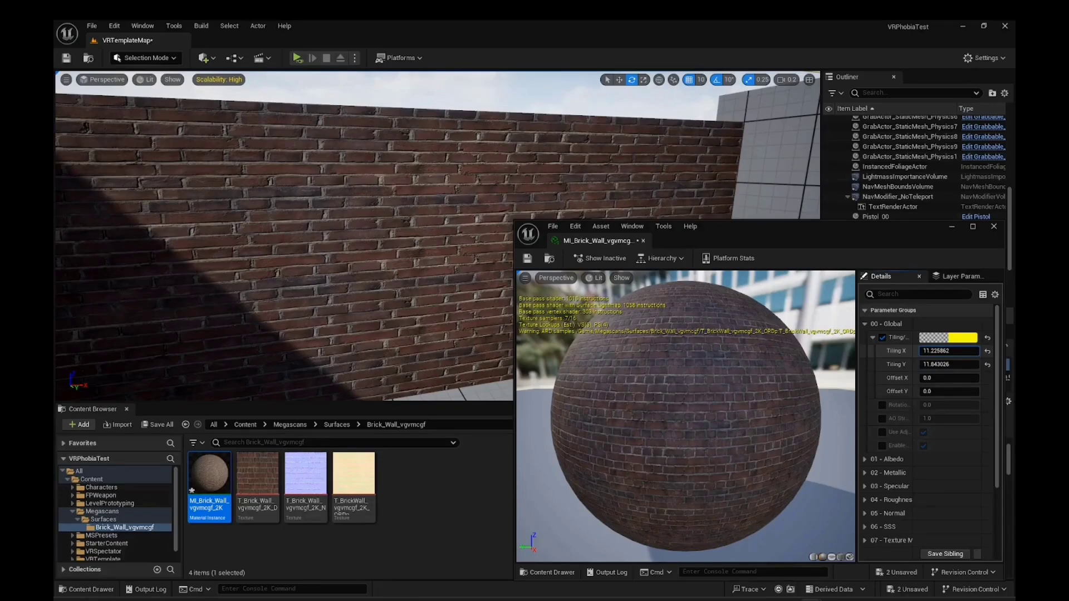
{"action": "left_click_drag", "start_coordinate": [941, 351], "coordinate": [985, 350]}
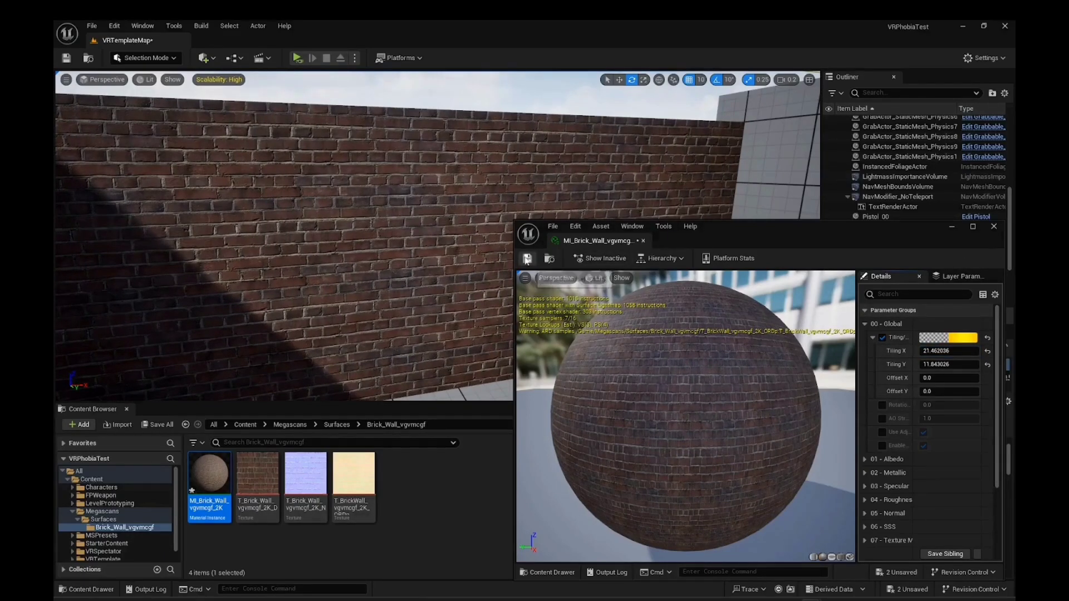
{"action": "left_click", "coordinate": [526, 259]}
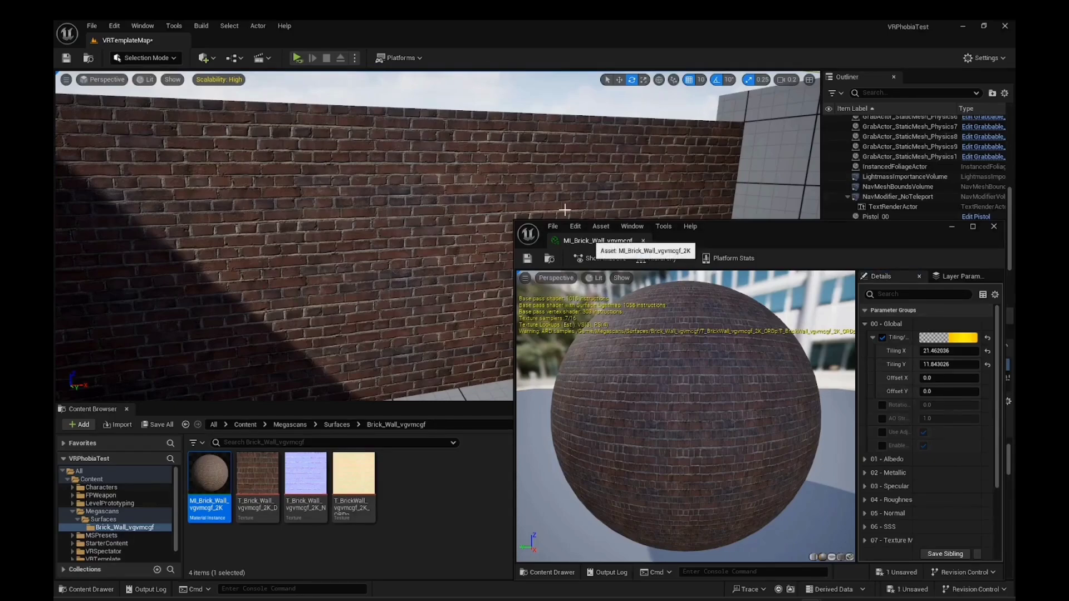
{"action": "left_click_drag", "start_coordinate": [586, 240], "coordinate": [268, 39]}
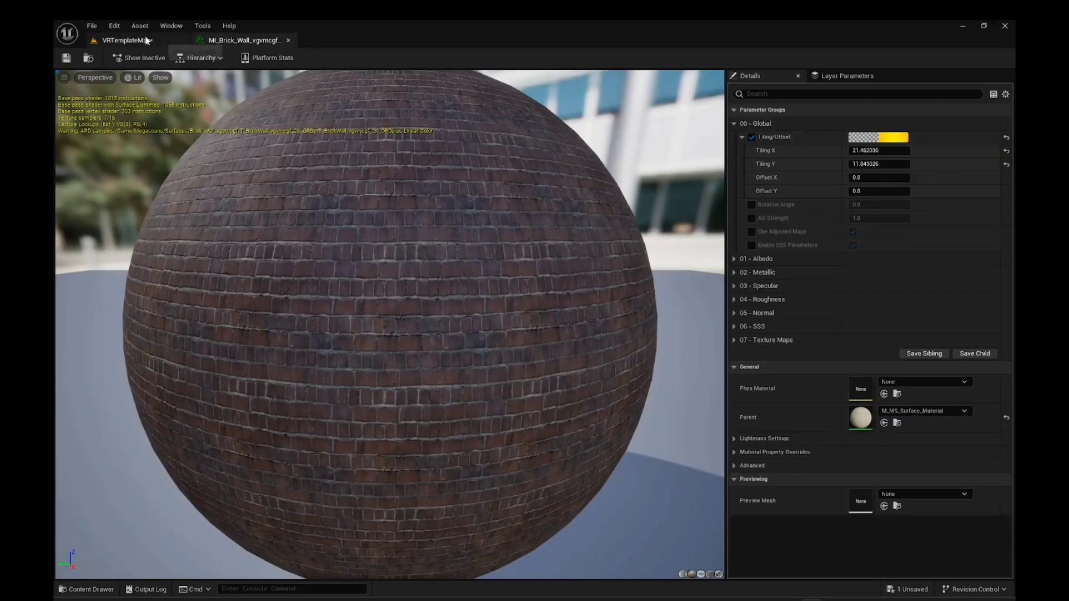
- Switch back to the VRTemplateMap level and look around the walls with the smaller retiled bricks
{"action": "left_click", "coordinate": [123, 40]}
{"action": "mouse_move", "coordinate": [497, 362]}
{"action": "right_mouse_down"}
{"action": "mouse_move", "coordinate": [518, 363]}
{"action": "mouse_move", "coordinate": [479, 362]}
{"action": "mouse_move", "coordinate": [523, 361]}
{"action": "mouse_move", "coordinate": [507, 362]}
{"action": "mouse_move", "coordinate": [499, 348]}
{"action": "right_mouse_up"}
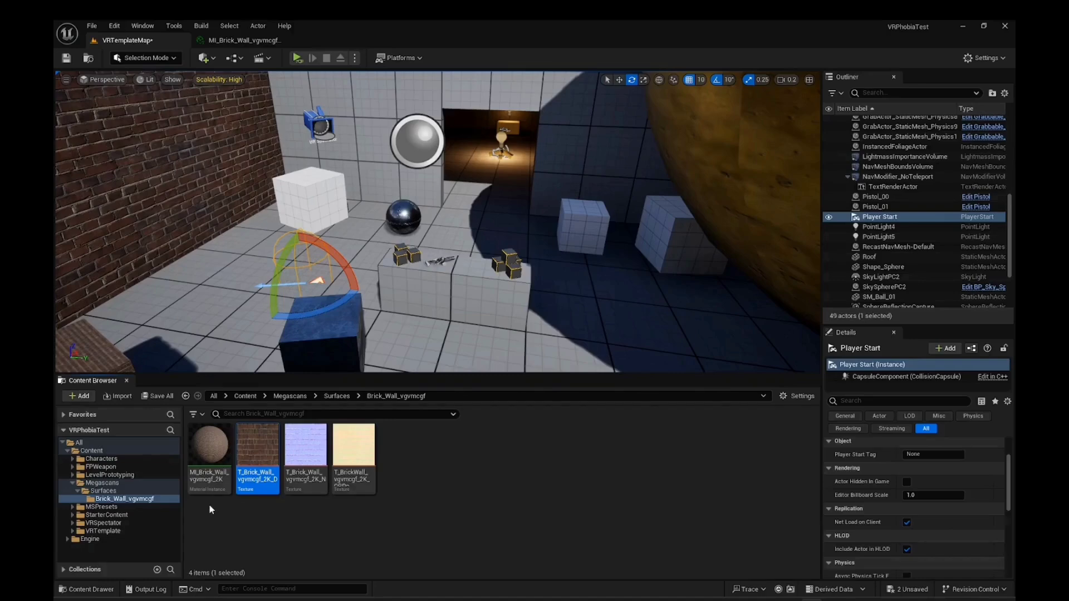
{"action": "double_click", "coordinate": [251, 445]}
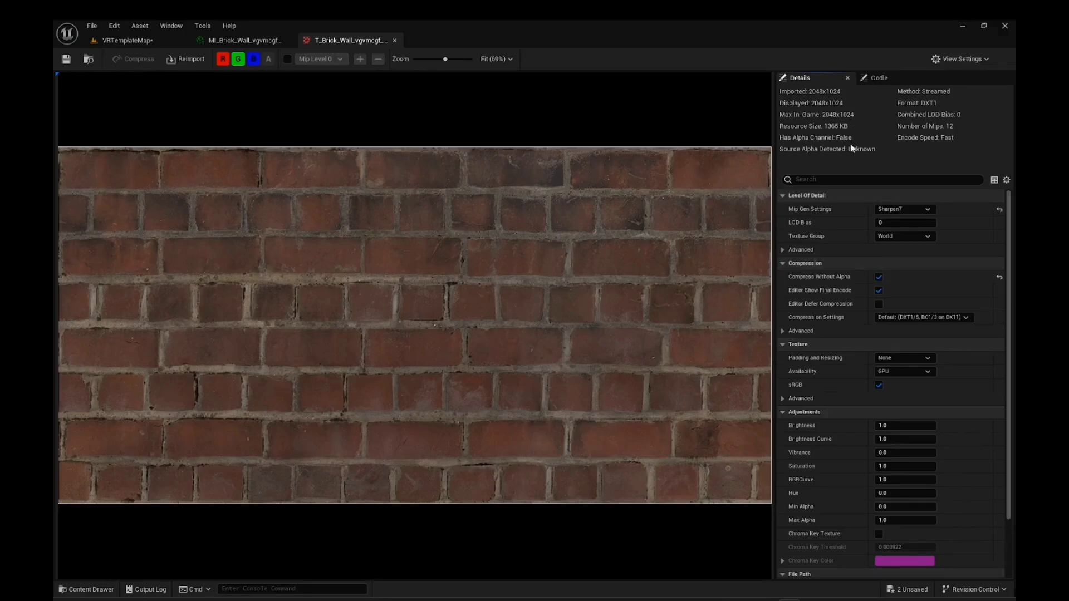
{"action": "left_click", "coordinate": [394, 41]}
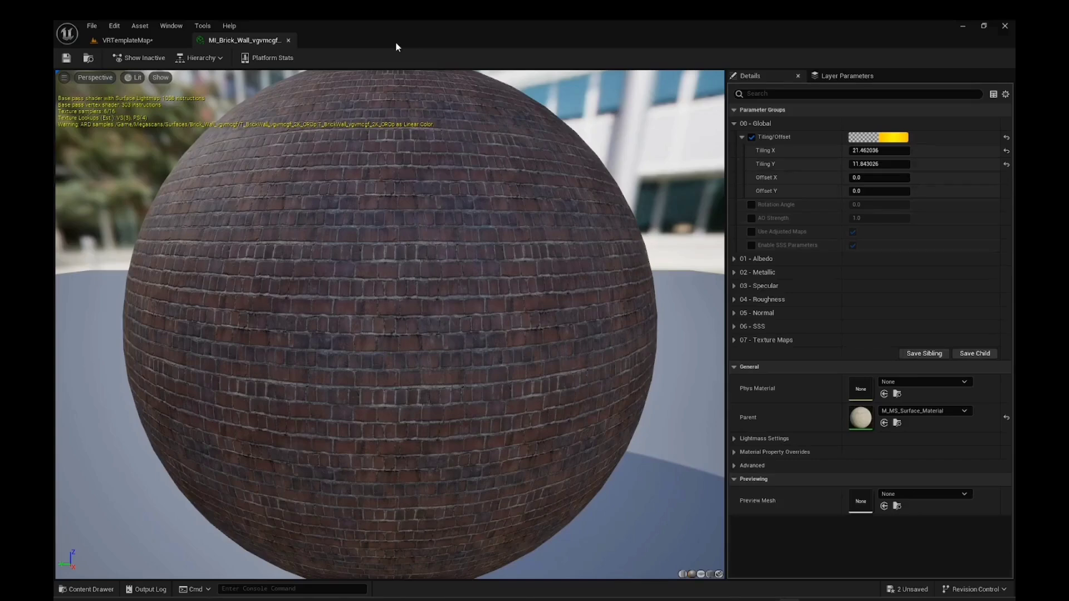
{"action": "left_click", "coordinate": [128, 40]}
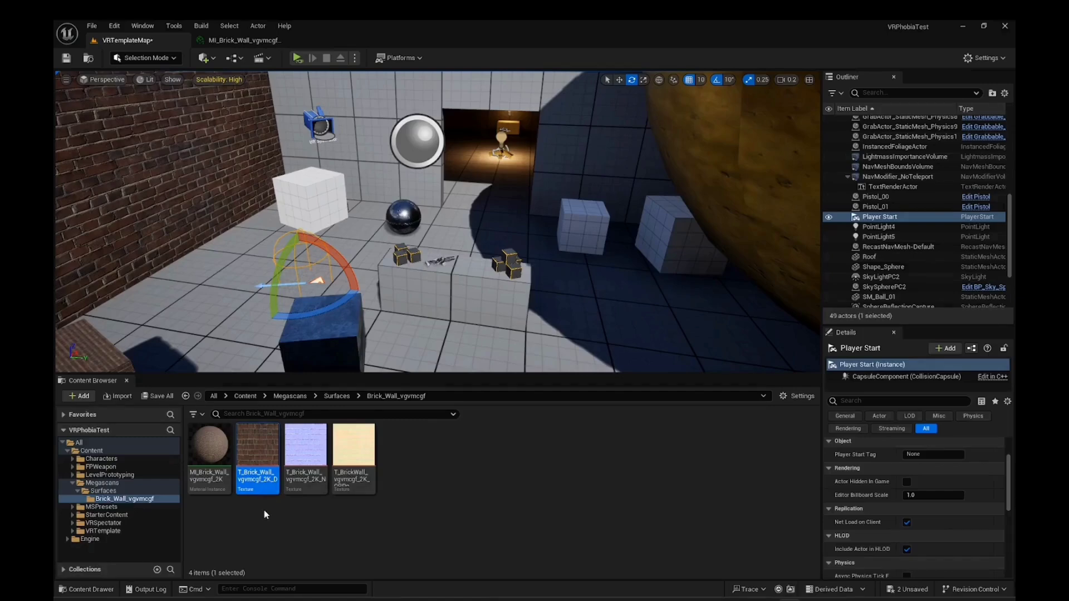
{"action": "left_click", "coordinate": [308, 458]}
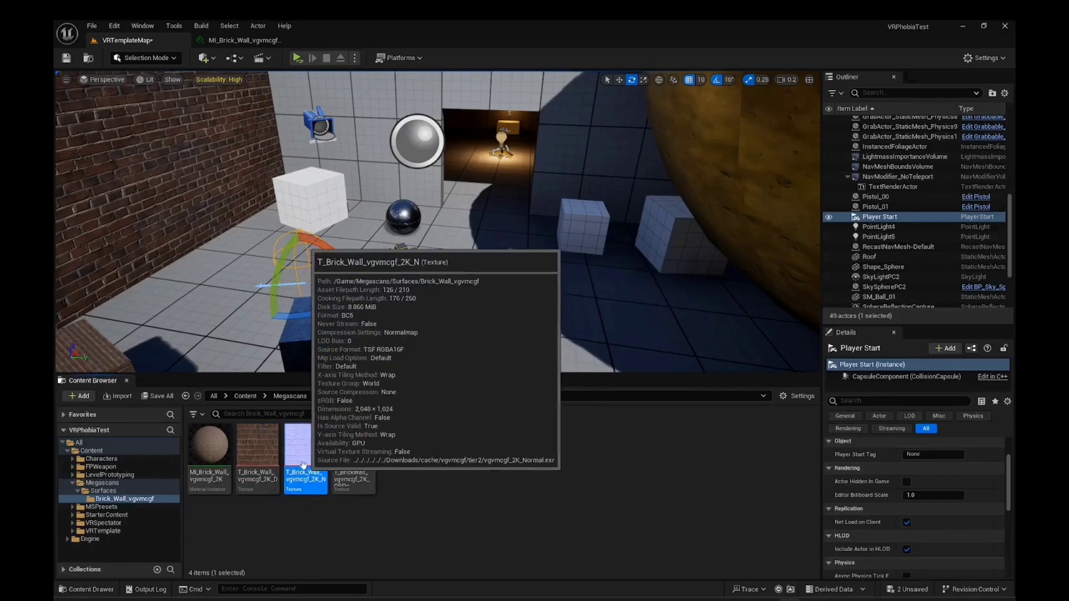
{"action": "double_click", "coordinate": [302, 457]}
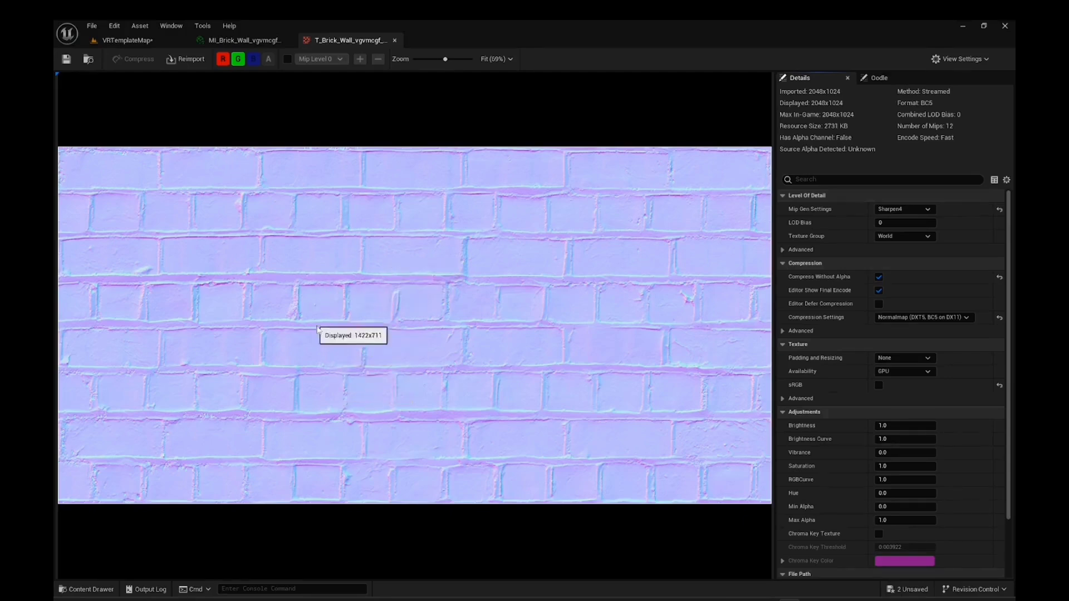
{"action": "left_click", "coordinate": [395, 40]}
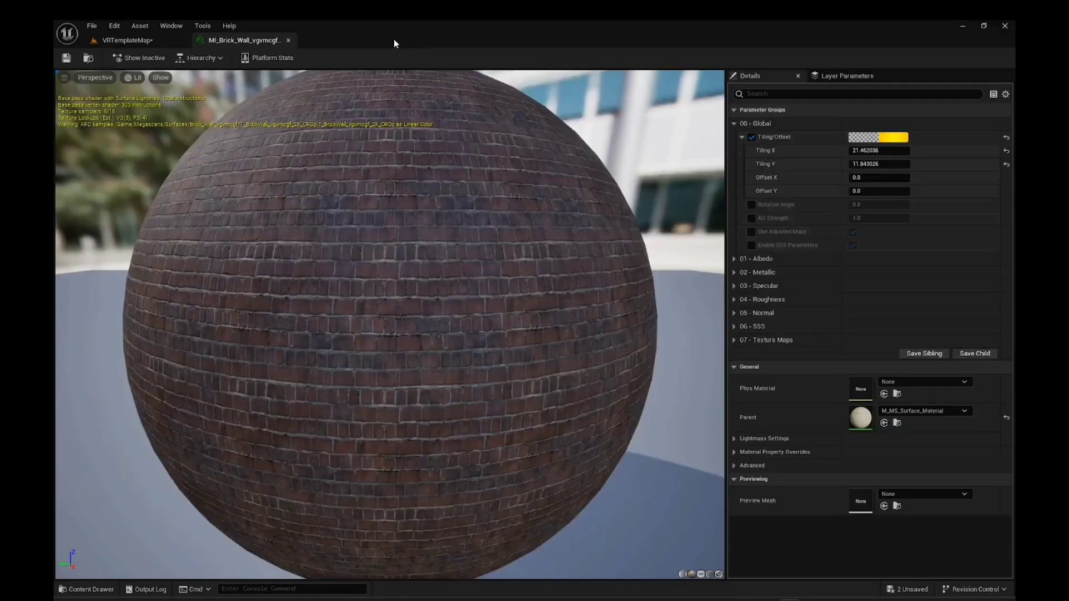
{"action": "left_click", "coordinate": [151, 40]}
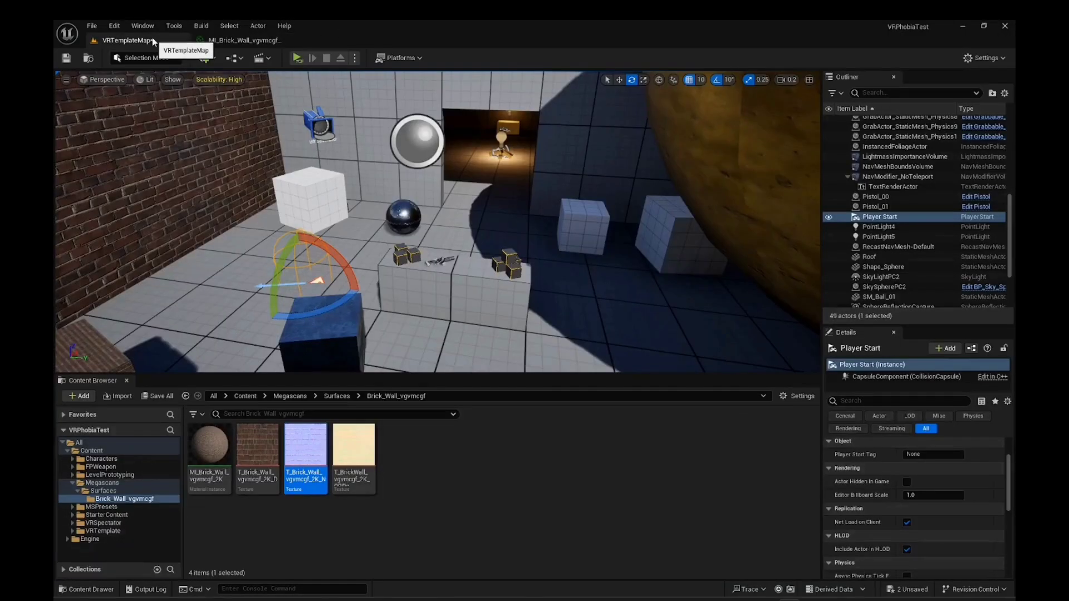